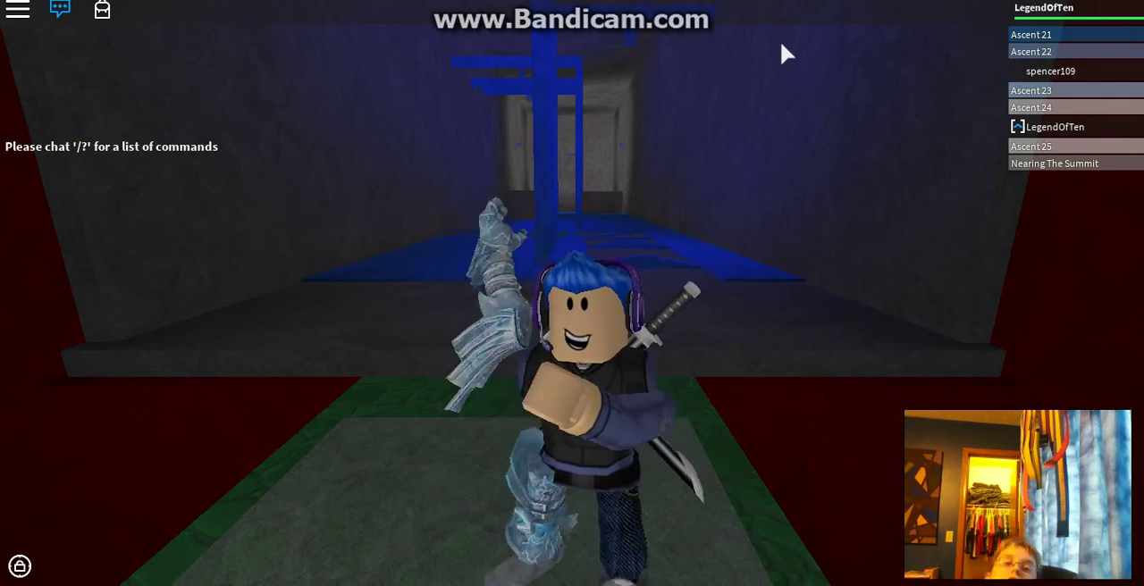
Circle the camera around the dancing avatar and walk into the blue room
key(Right)
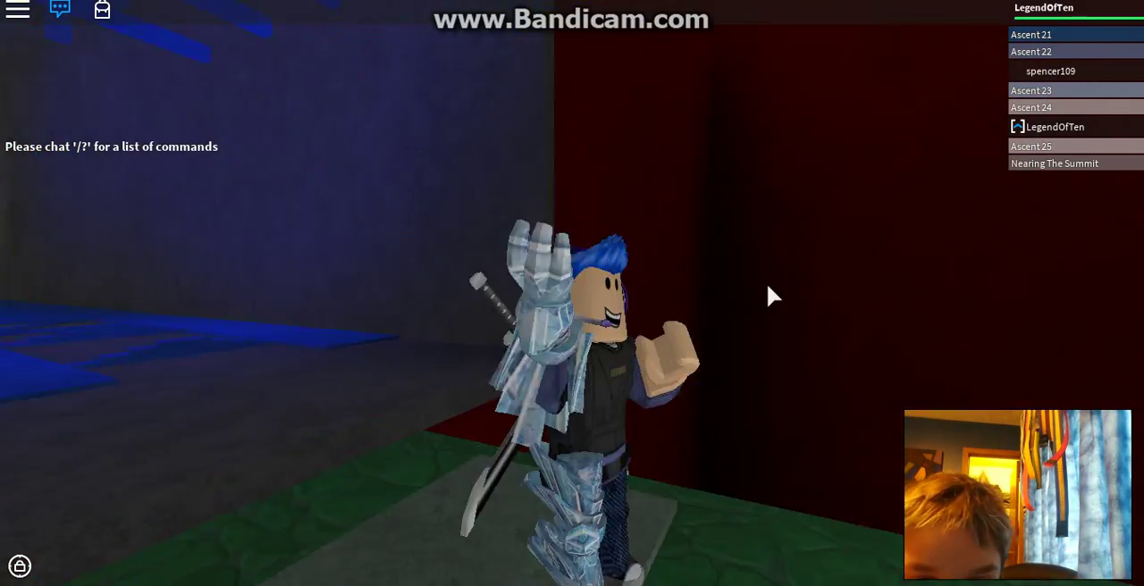
key(Right)
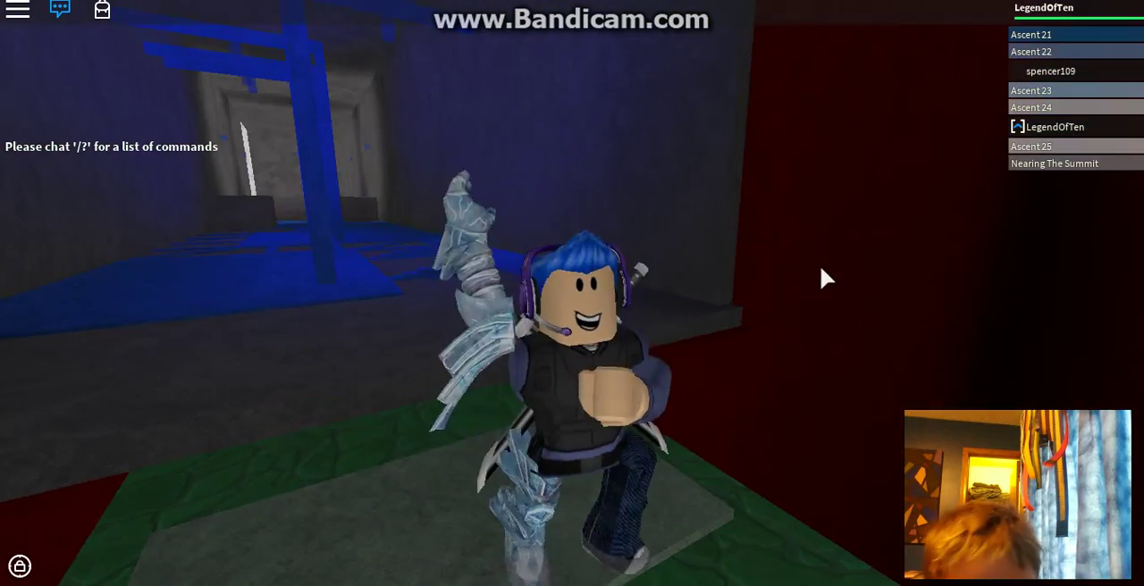
scroll(819, 264, up, 5)
key(w)
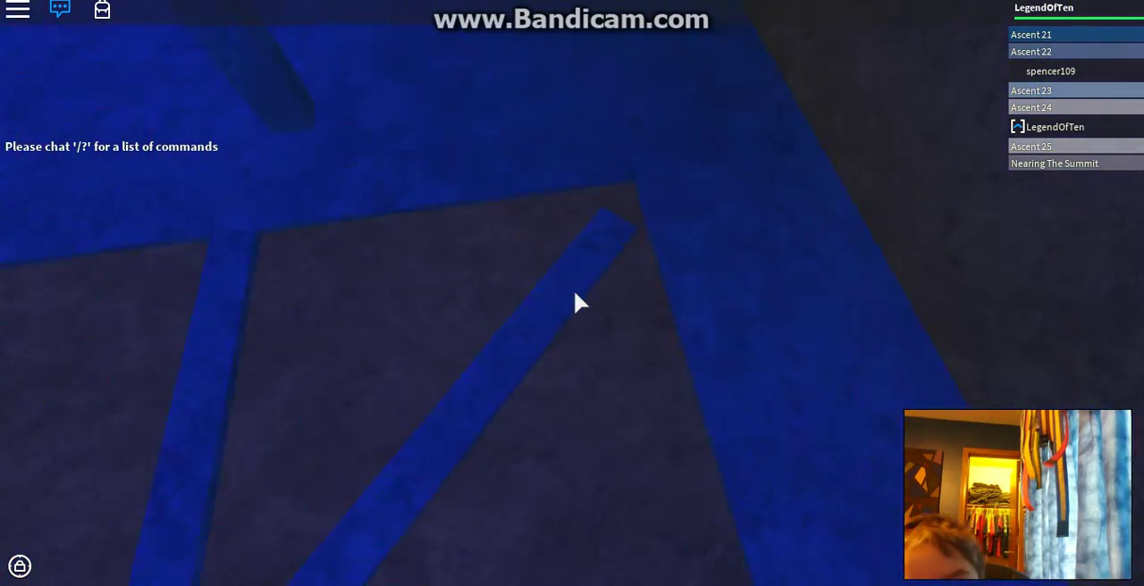
scroll(579, 304, down, 5)
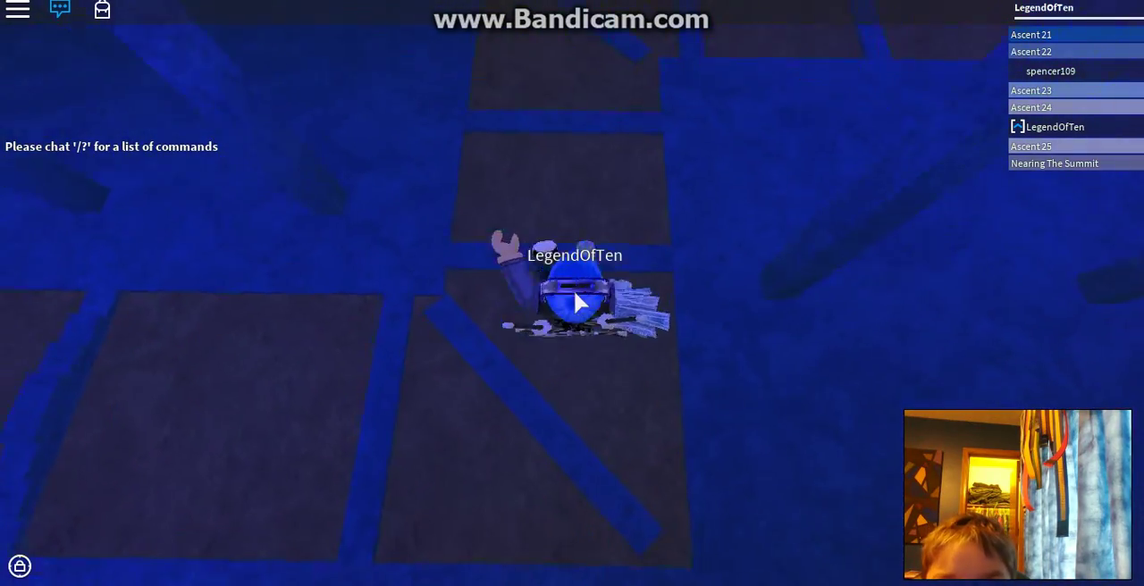
scroll(579, 304, up, 5)
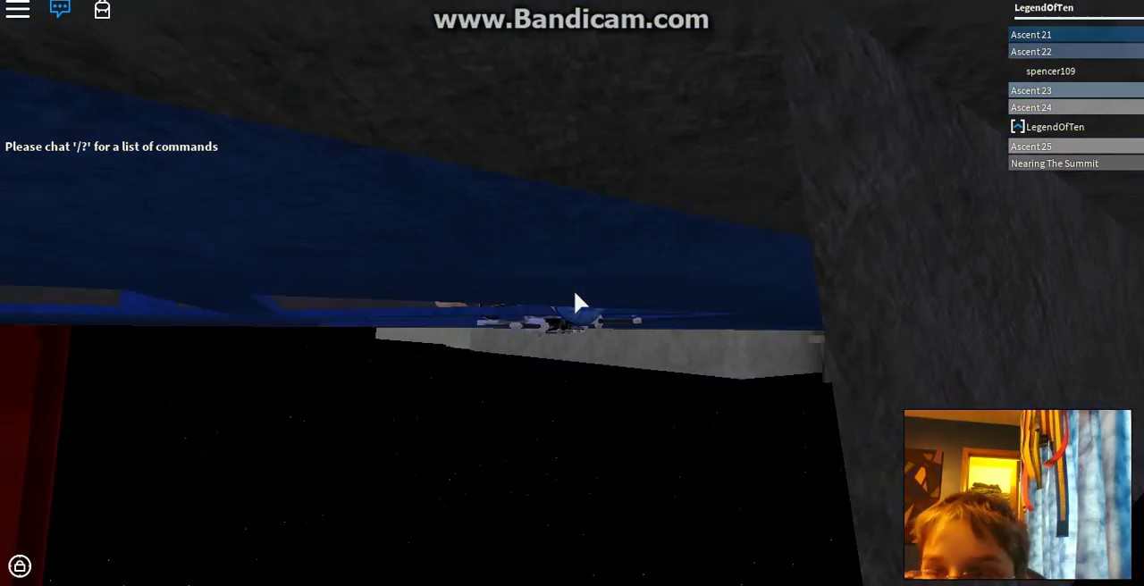
scroll(511, 390, down, 5)
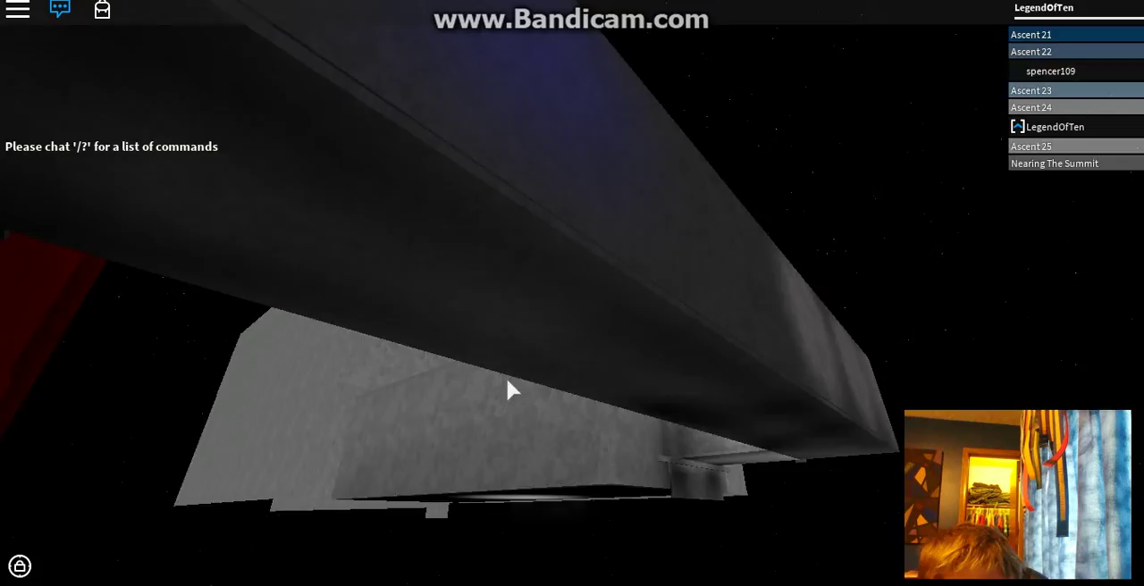
key(w)
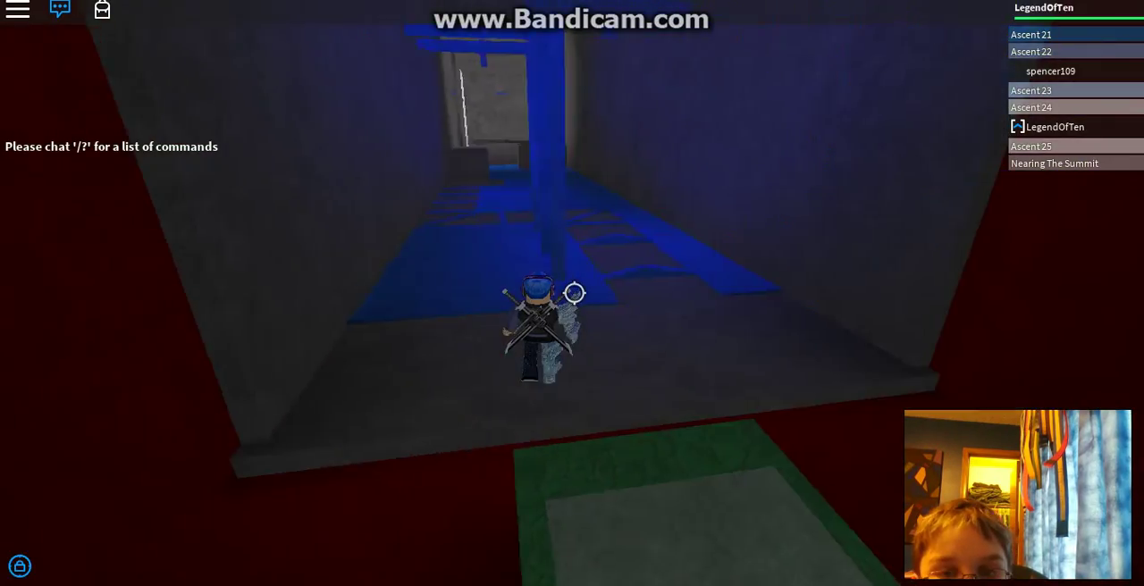
scroll(579, 304, up, 5)
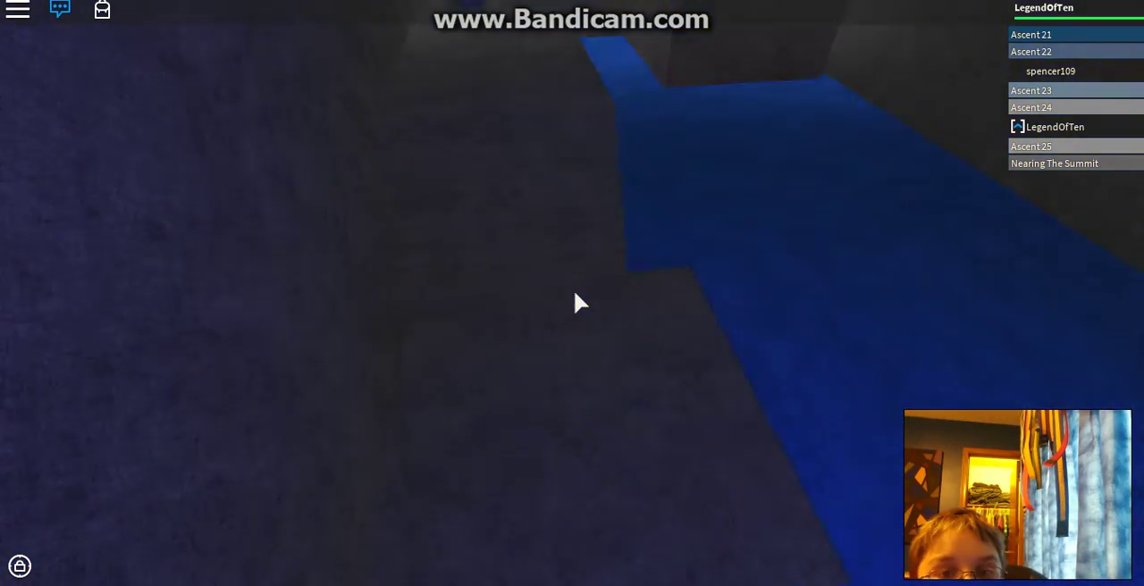
Cross the grey-walled maze along the blue floor past the ledges
key(w)
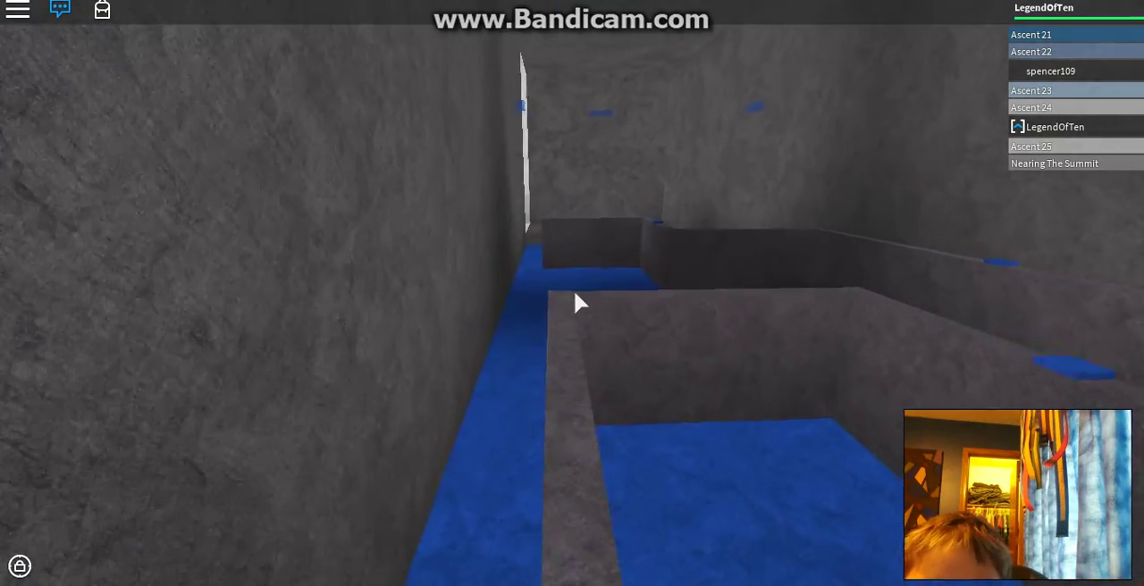
key(w)
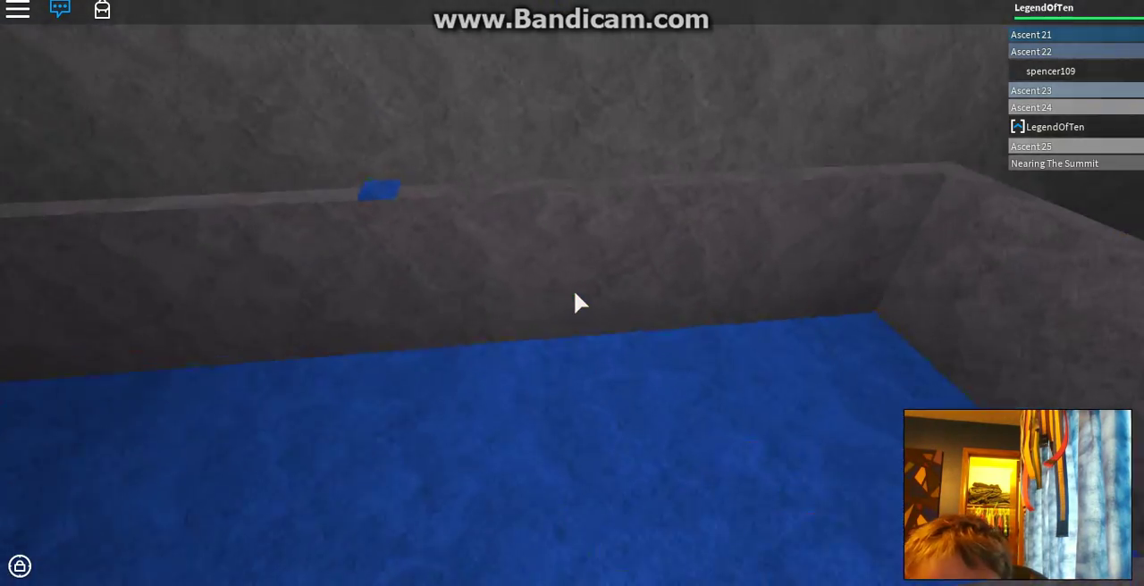
key(w)
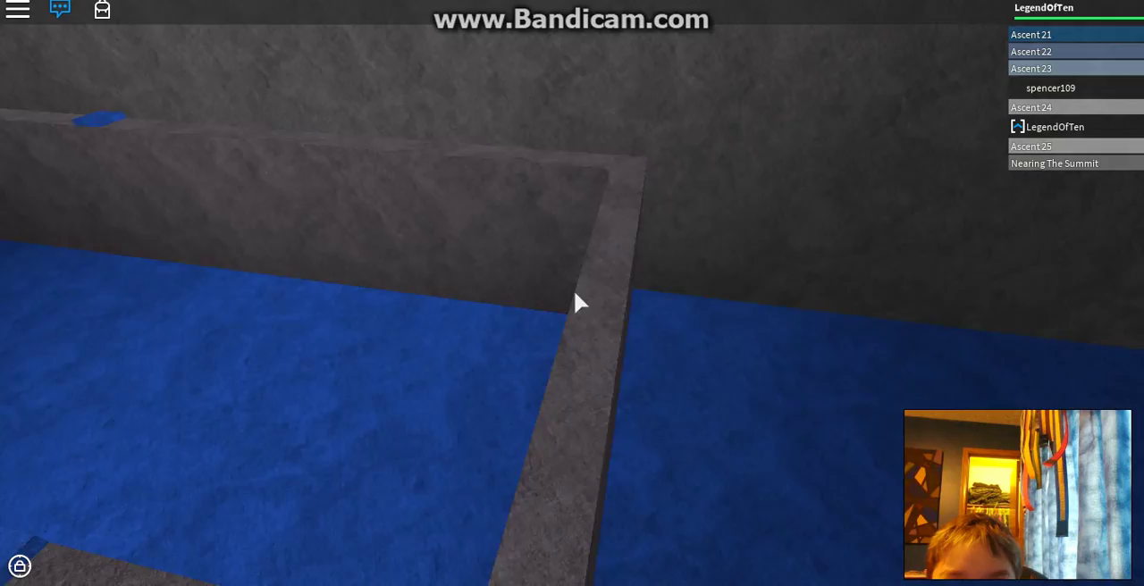
key(w)
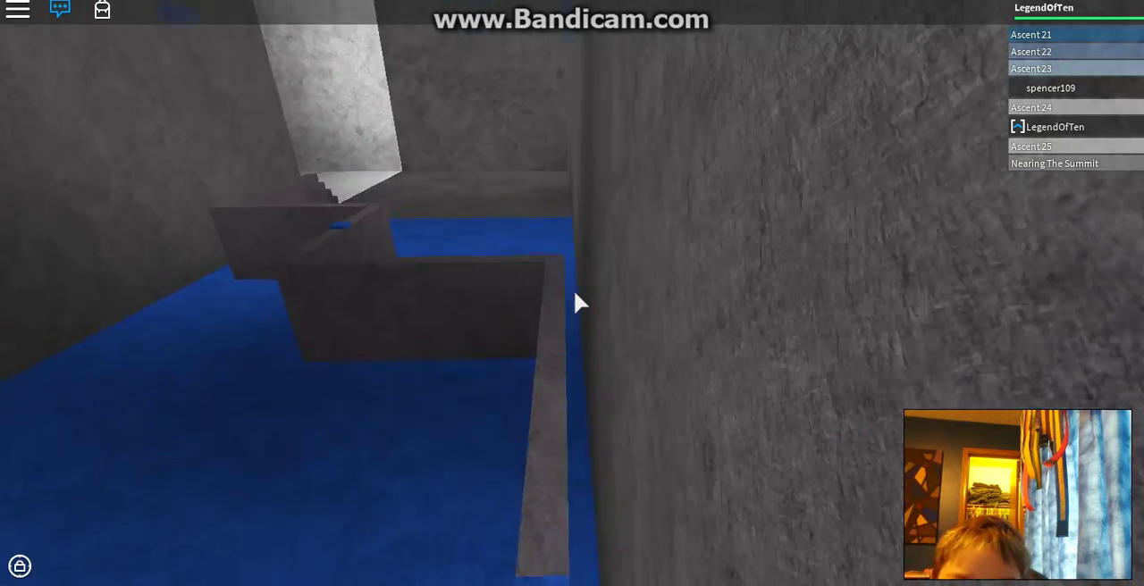
key(w)
key(w)
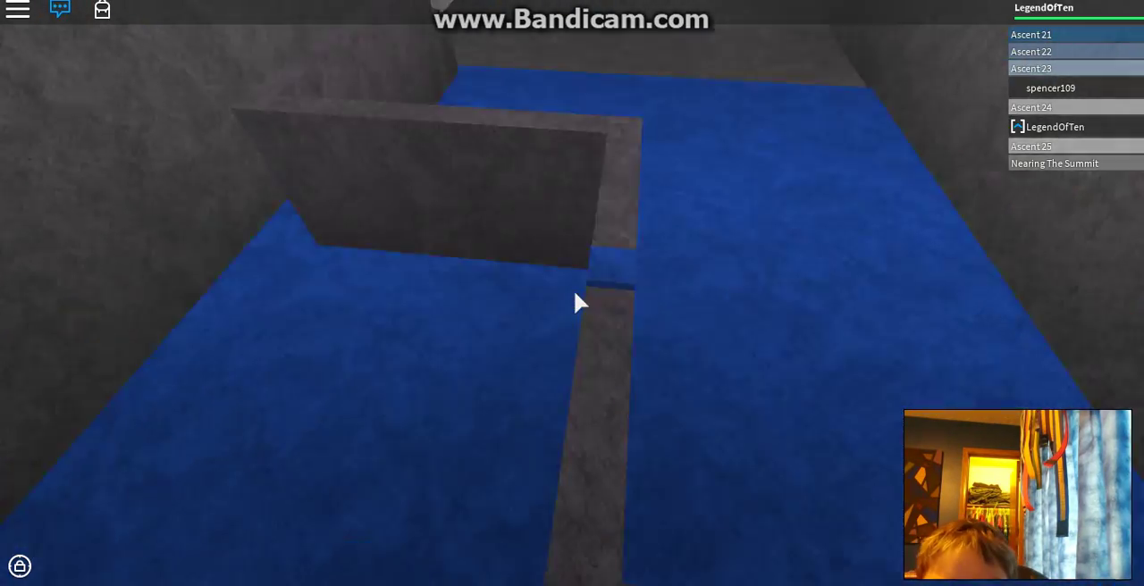
key(w)
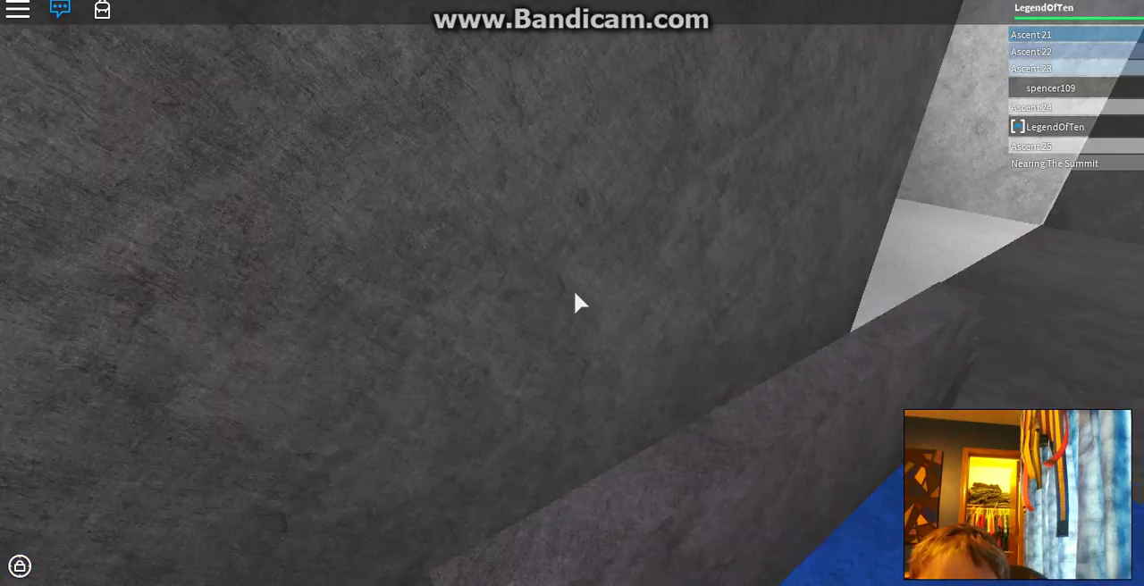
key(w)
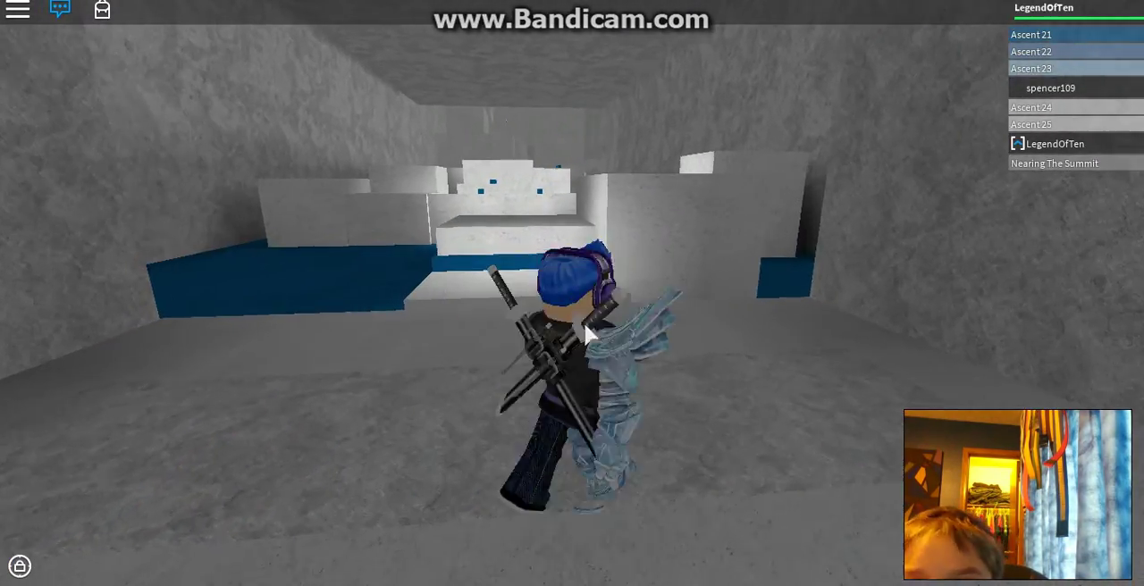
scroll(618, 308, up, 3)
Walk forward over the white blocks and climb onto the white path
key(w)
key(w)
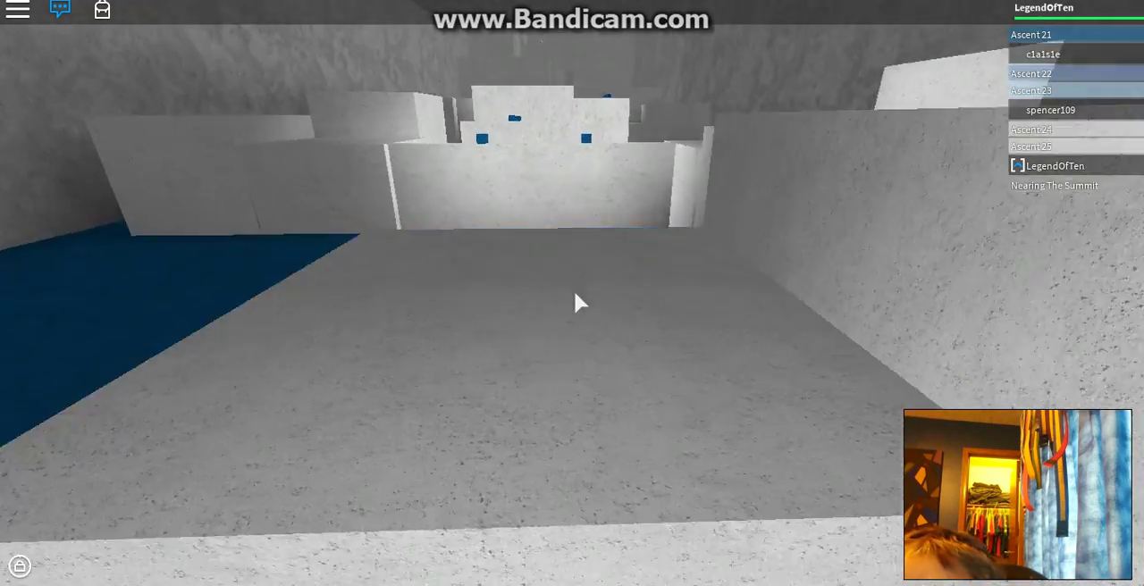
key(w)
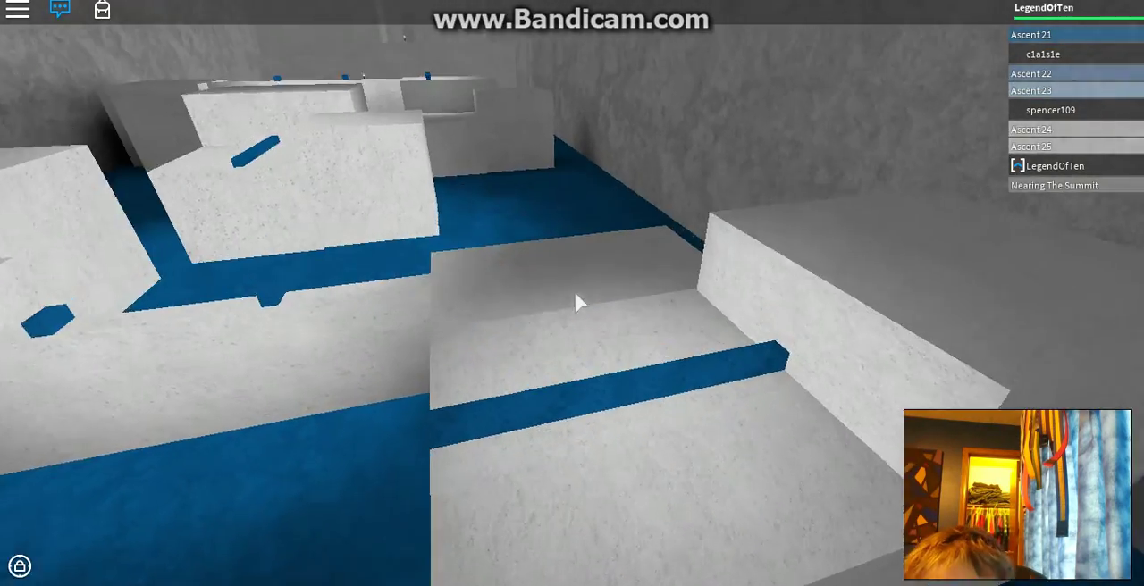
key(w)
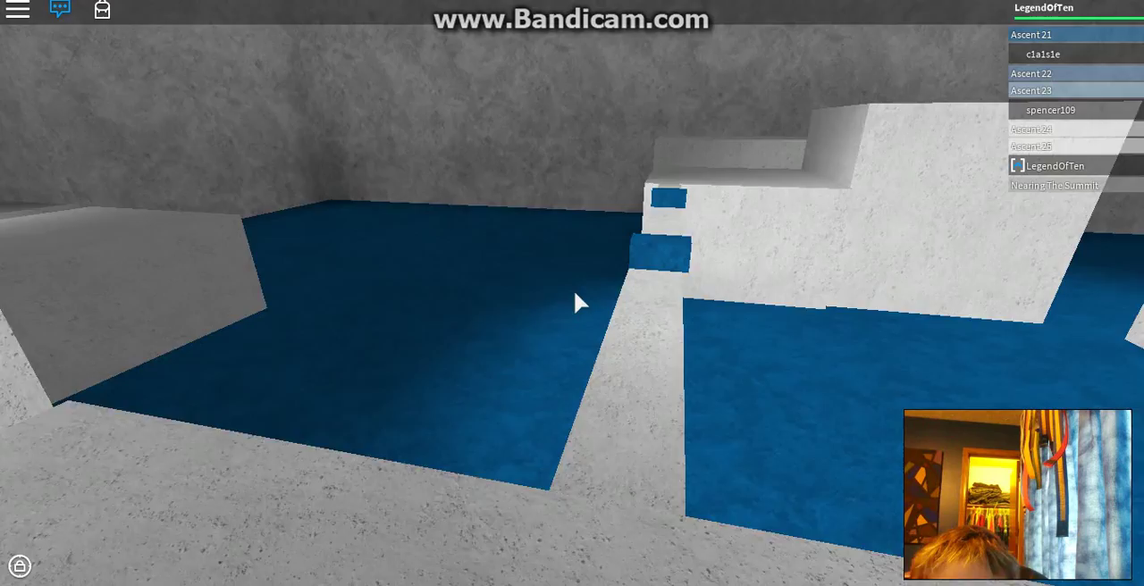
key(w)
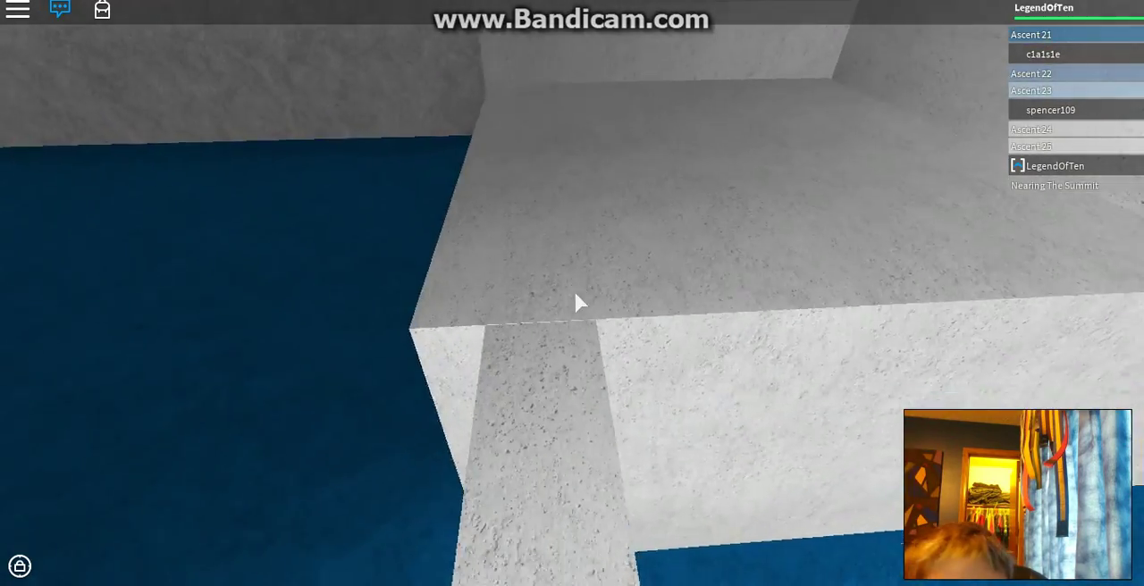
Cross the white platforms and beam, past the wedge, to the grey wall
key(w)
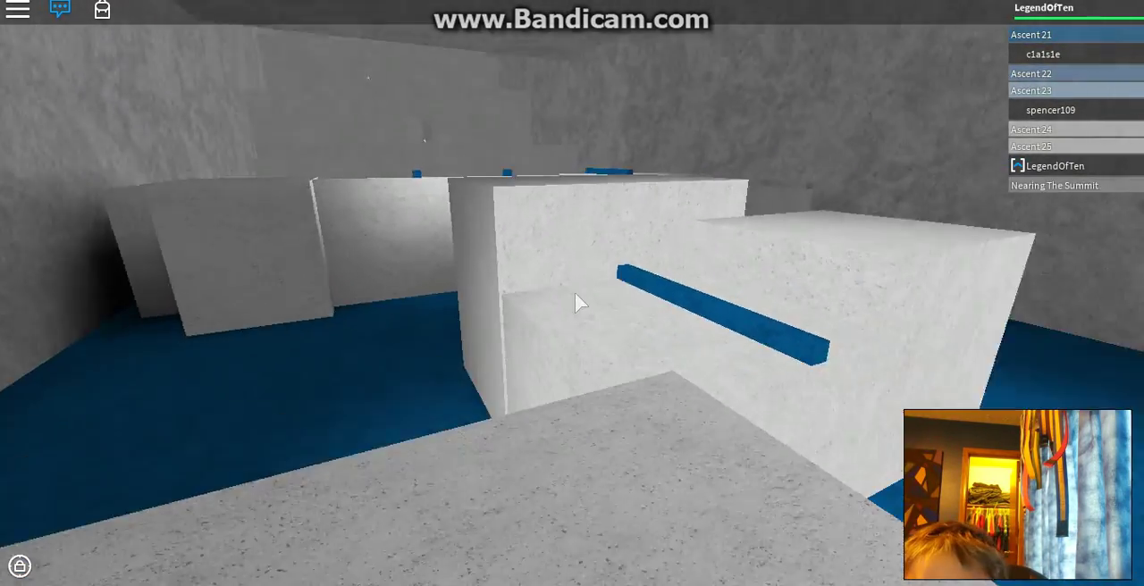
key(w)
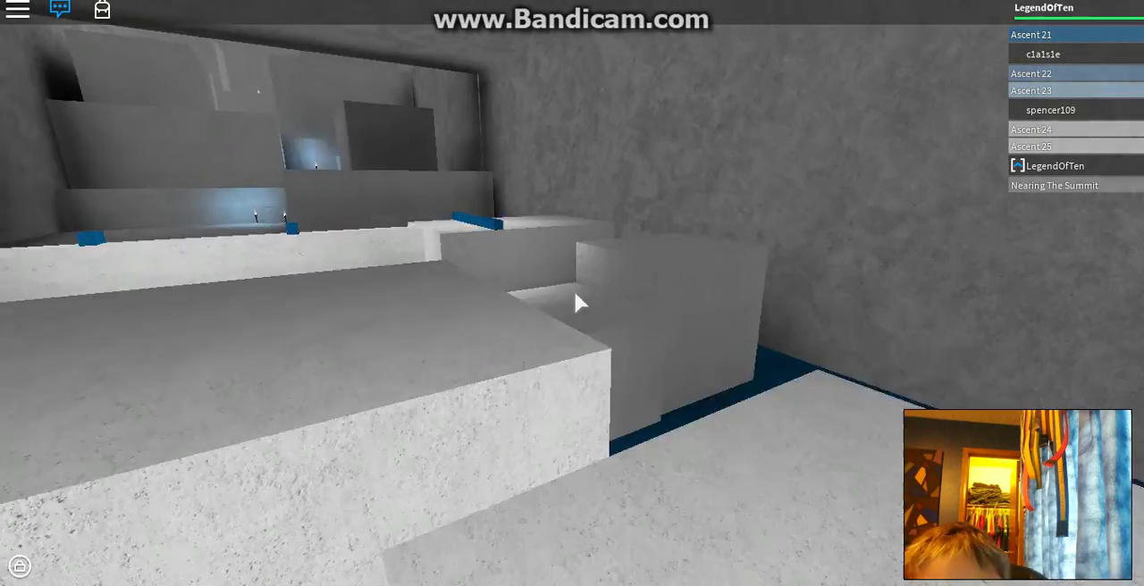
key(w)
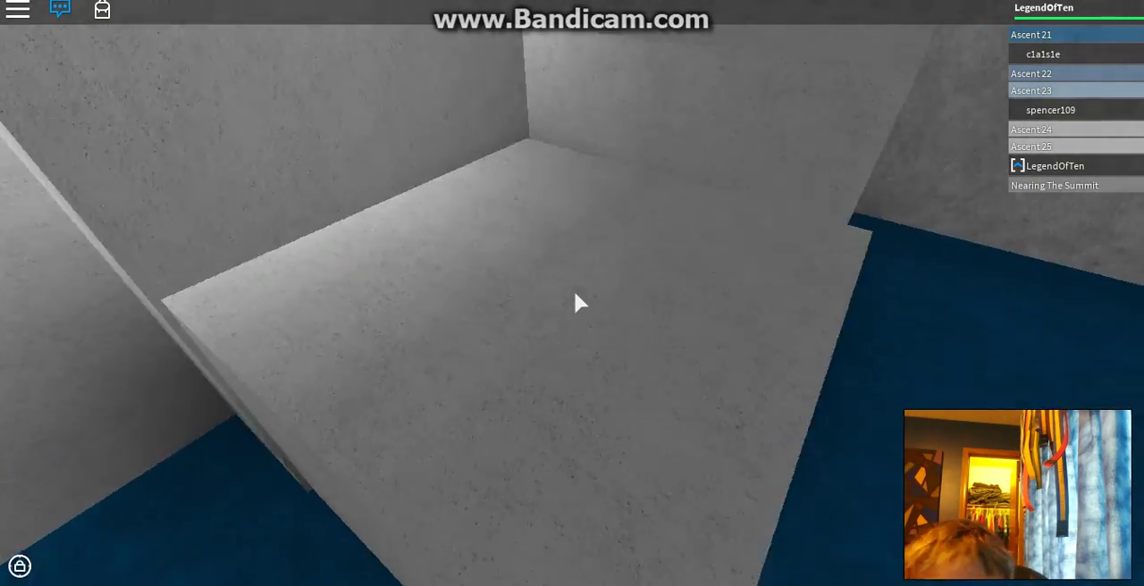
key(w)
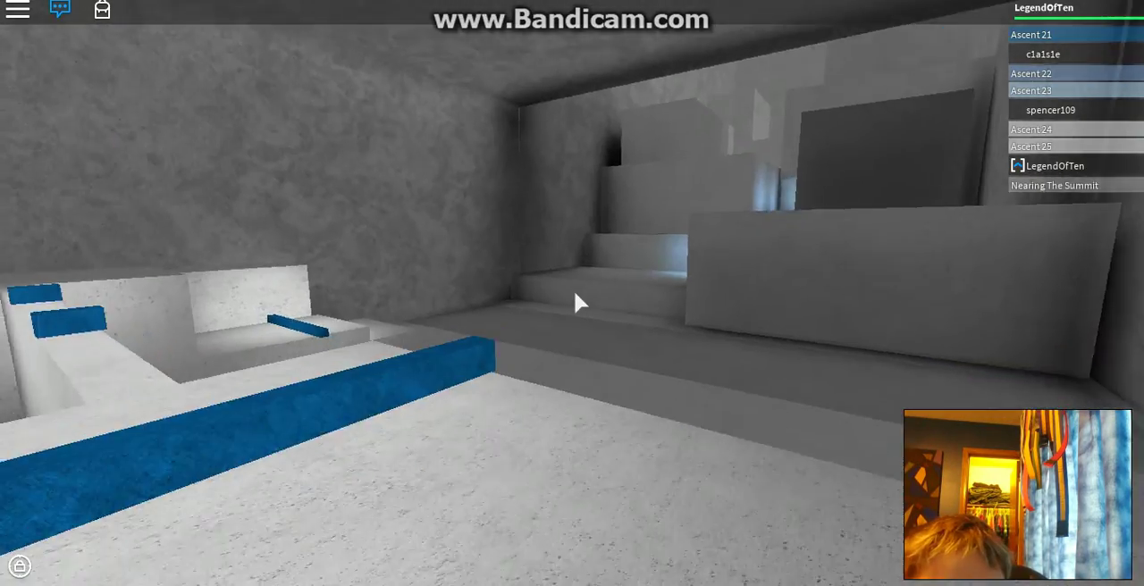
key(w)
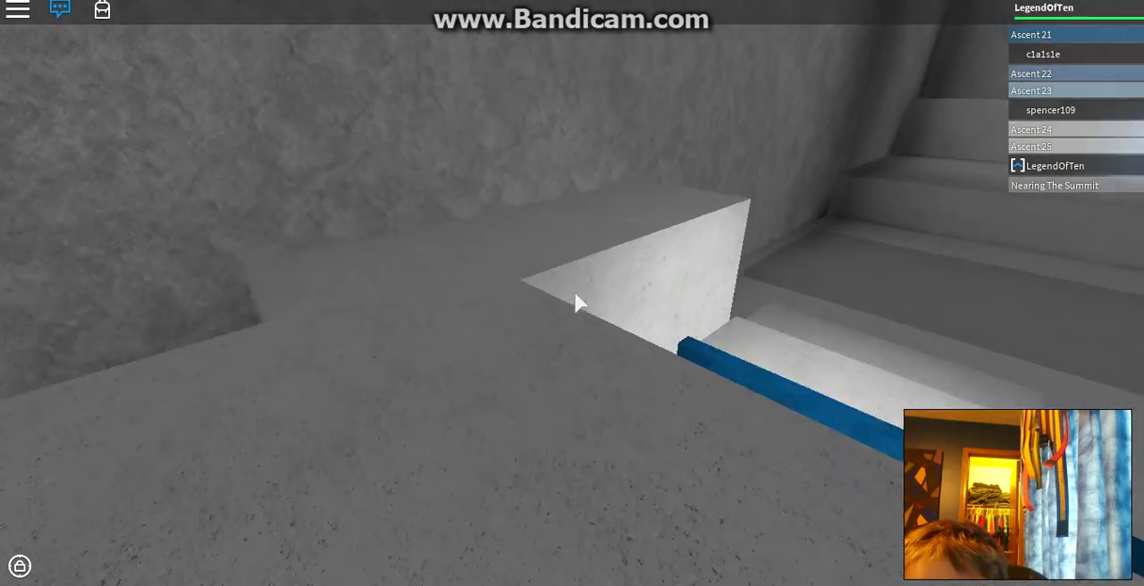
key(w)
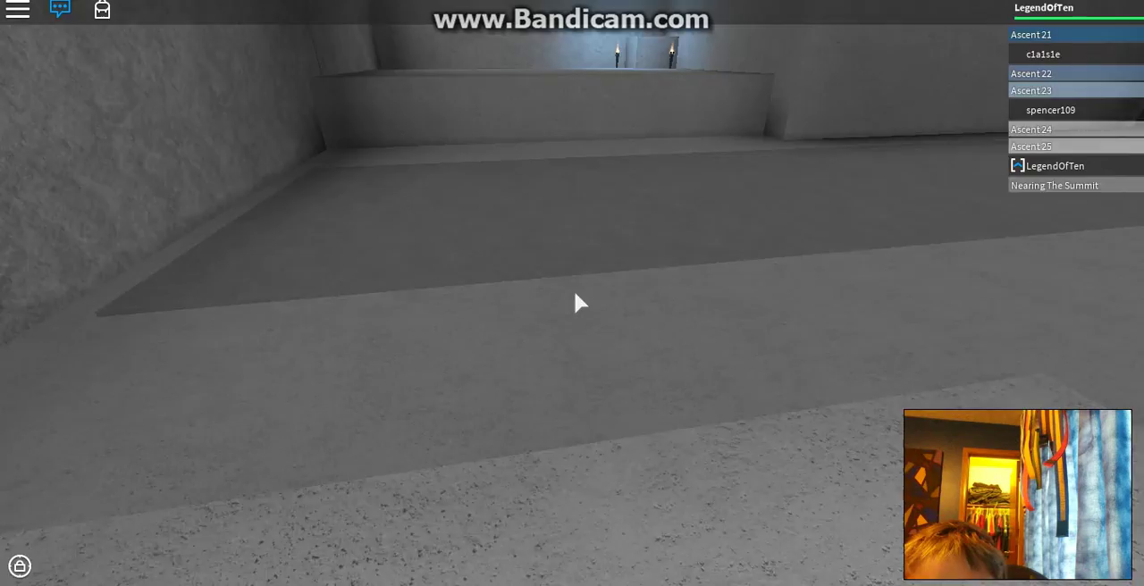
key(w)
key(w)
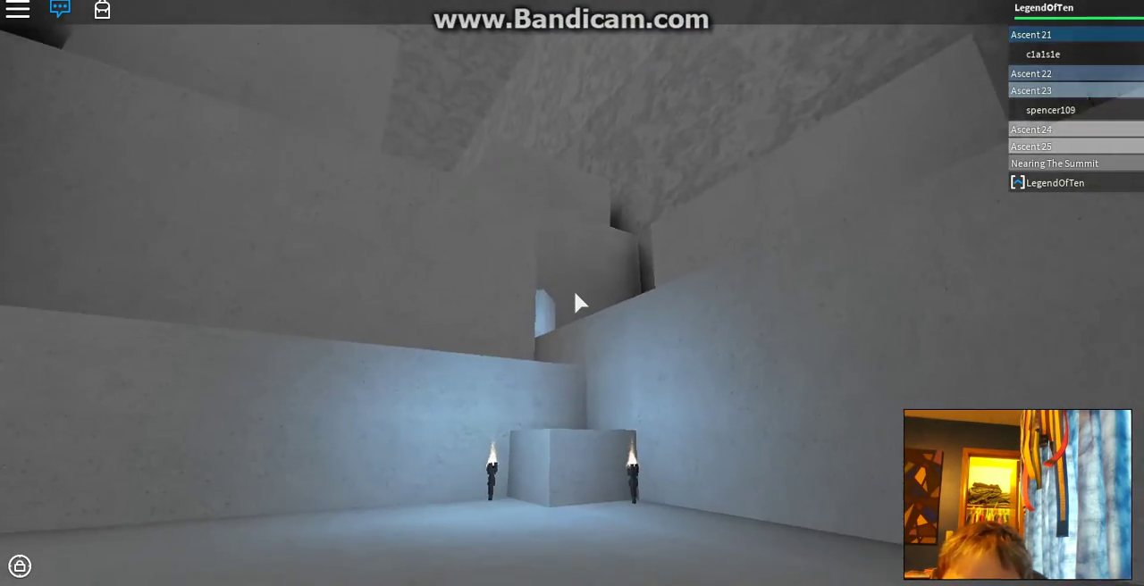
Walk to the blocks beside the torches and jump up the stone blocks
key(w)
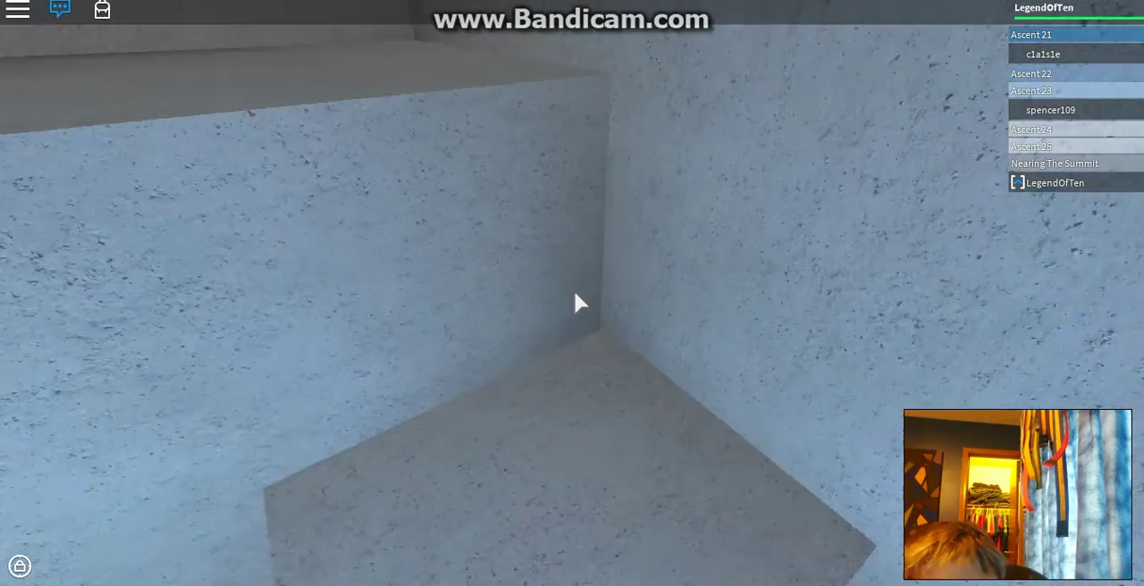
key(w)
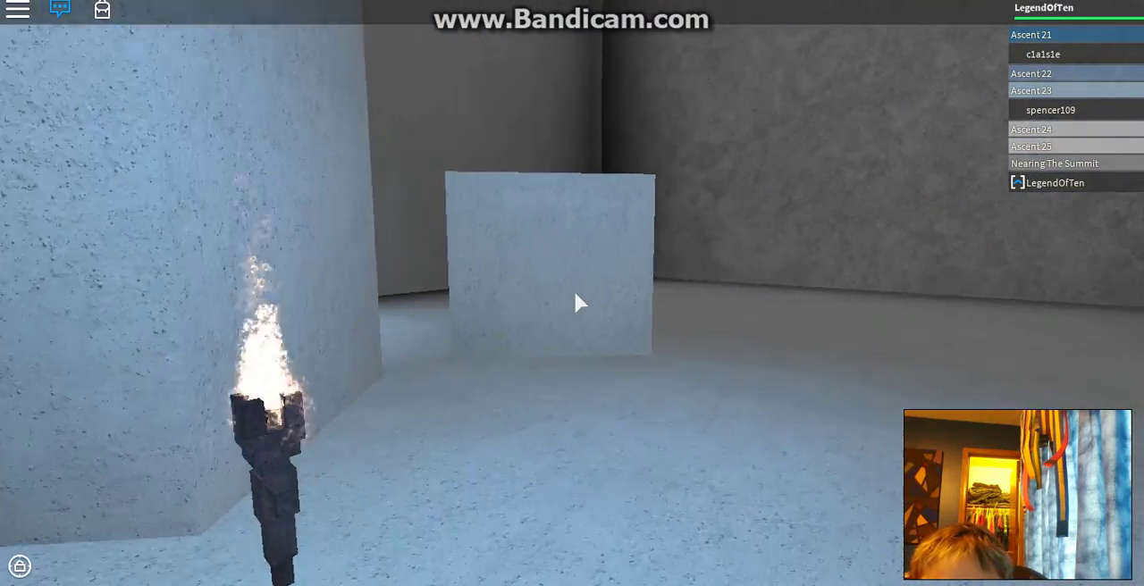
key(w)
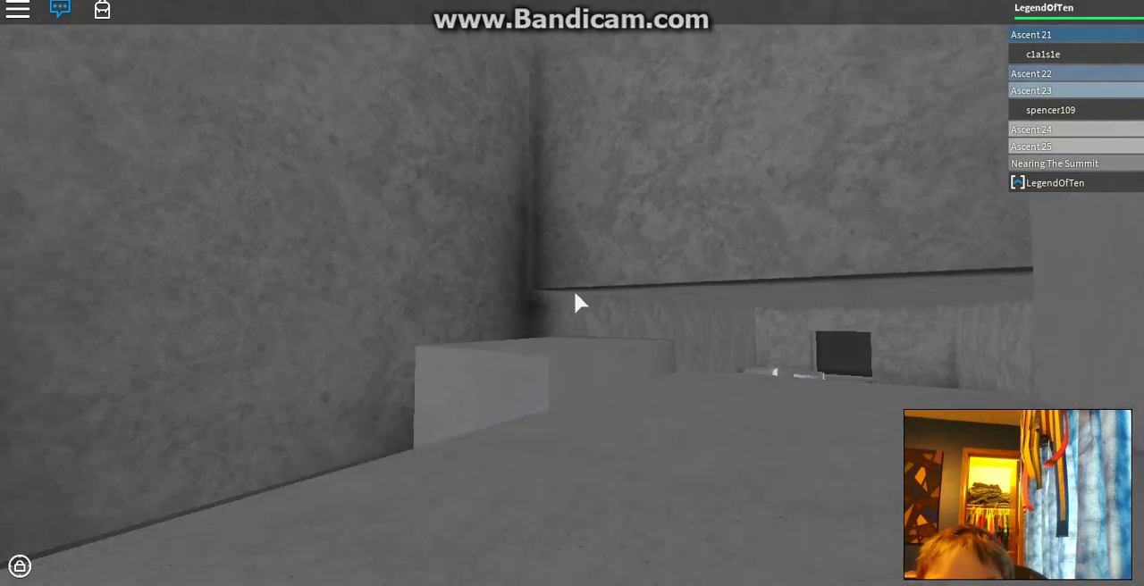
scroll(580, 304, down, 3)
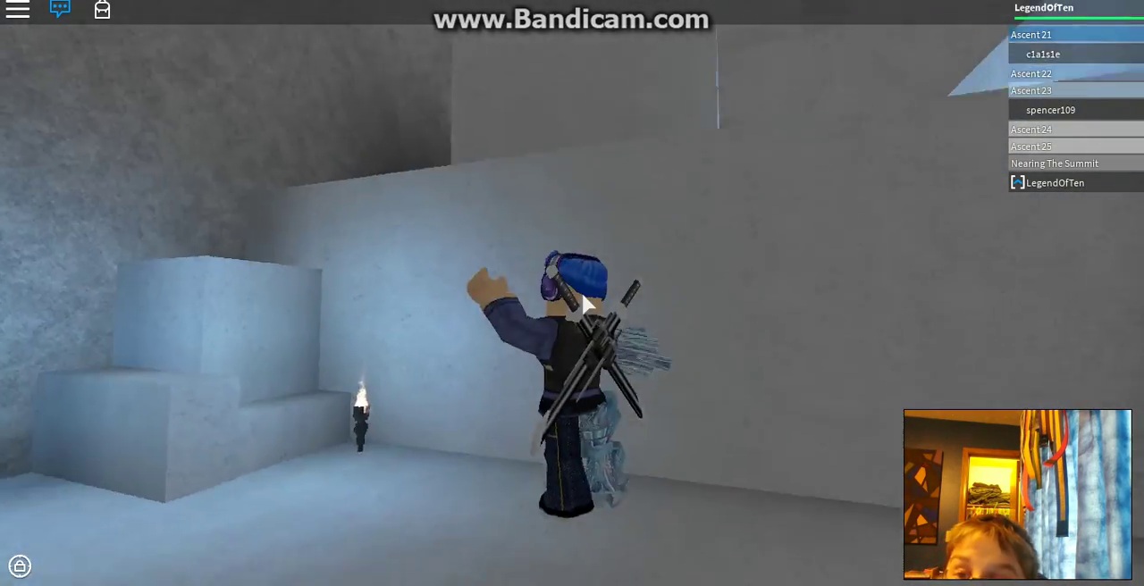
key(space)
key(w)
key(space)
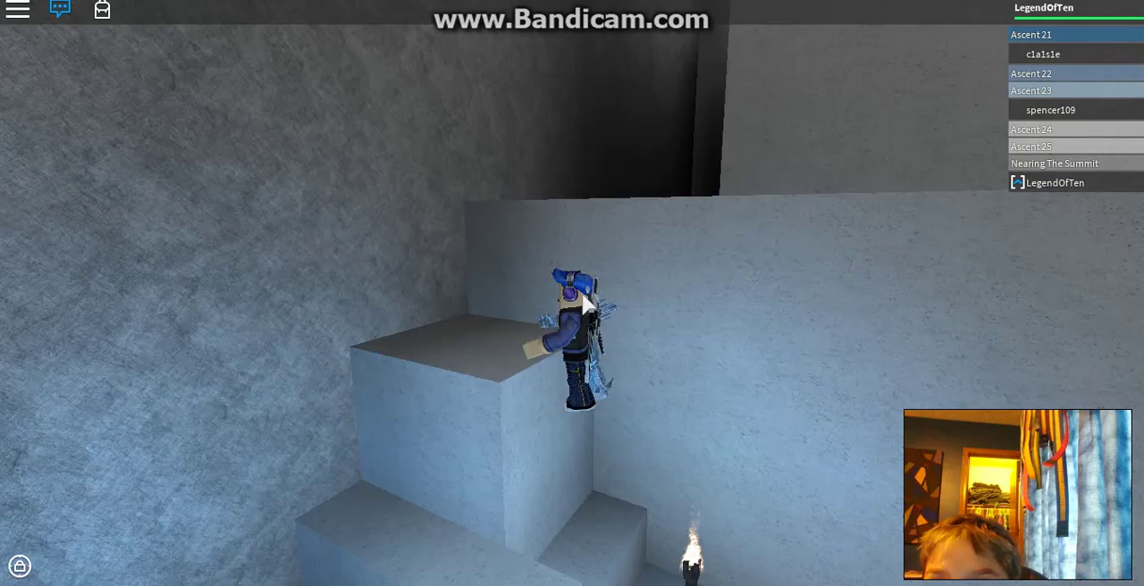
Go through the corridor over the stepped blocks and past the torches
key(w)
scroll(598, 286, up, 4)
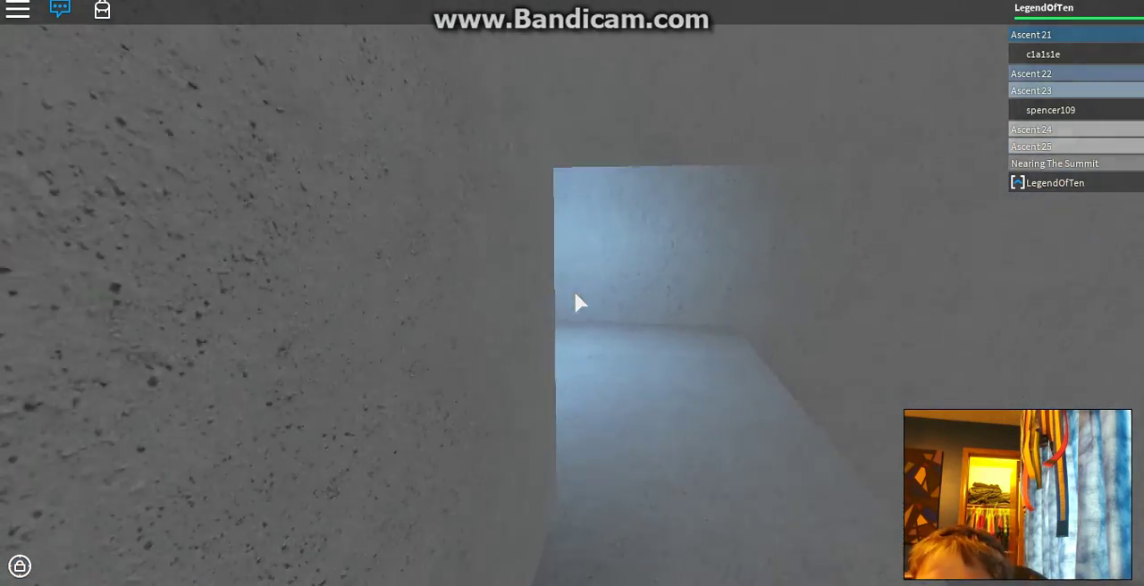
key(w)
drag(580, 303, 580, 304)
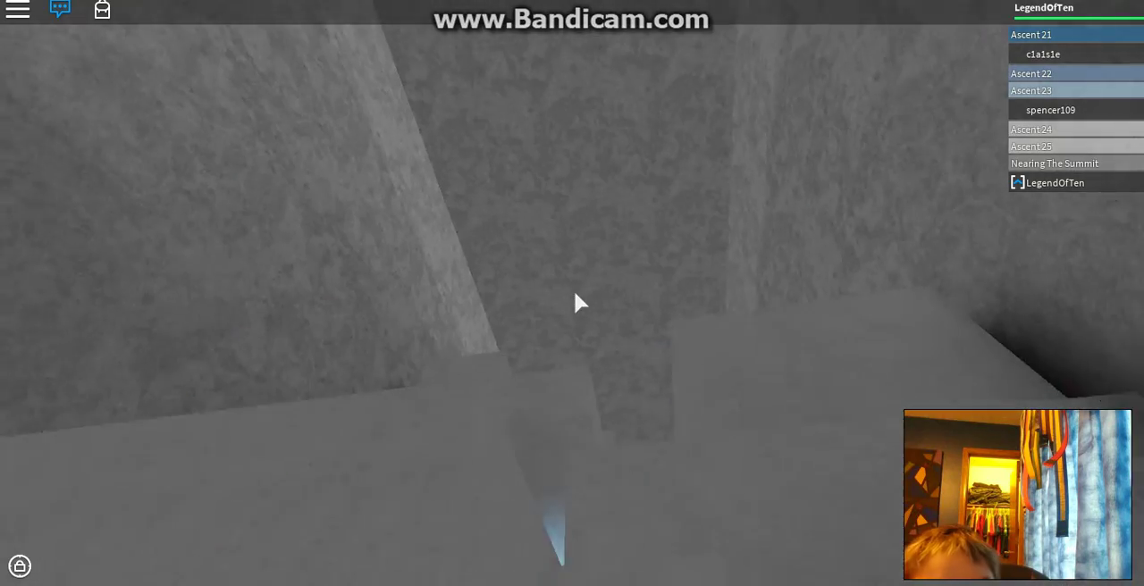
key(w)
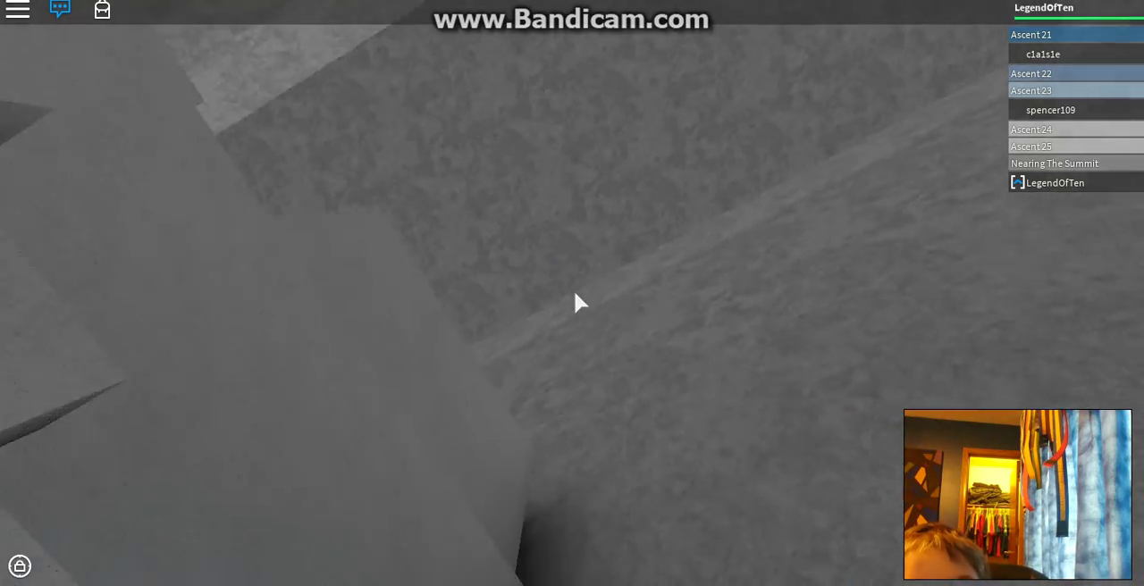
key(w)
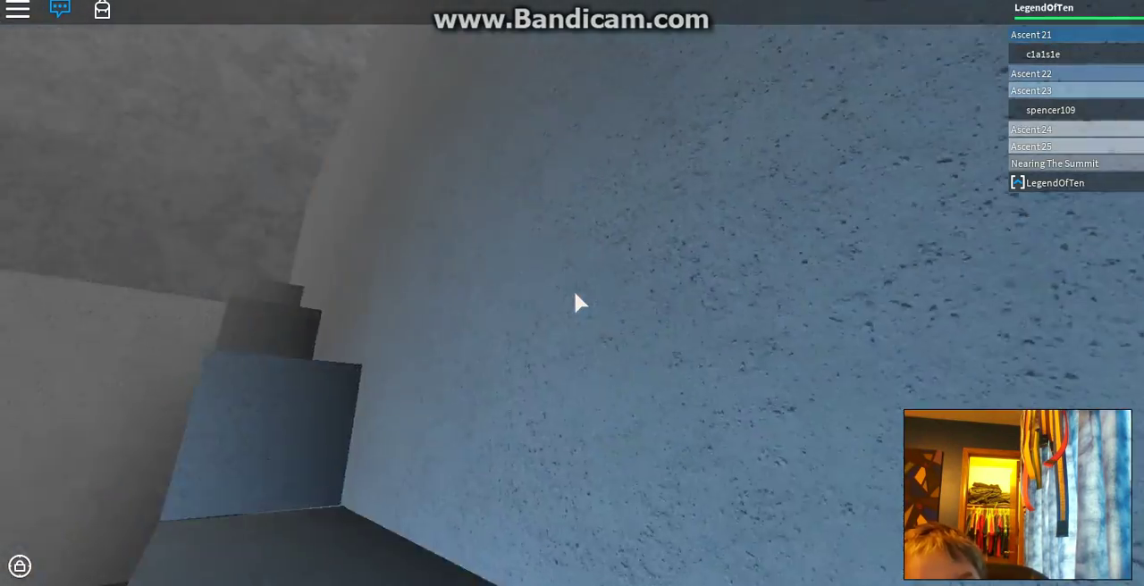
Climb the wall blocks, pass the doorway, and climb the pedestal onto the pillar
key(w)
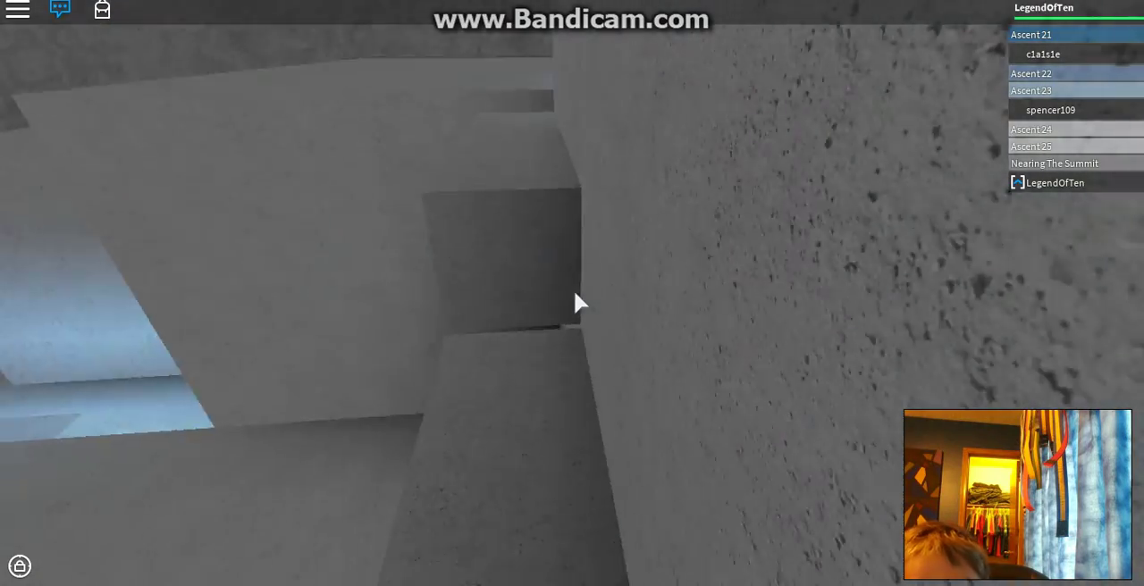
key(w)
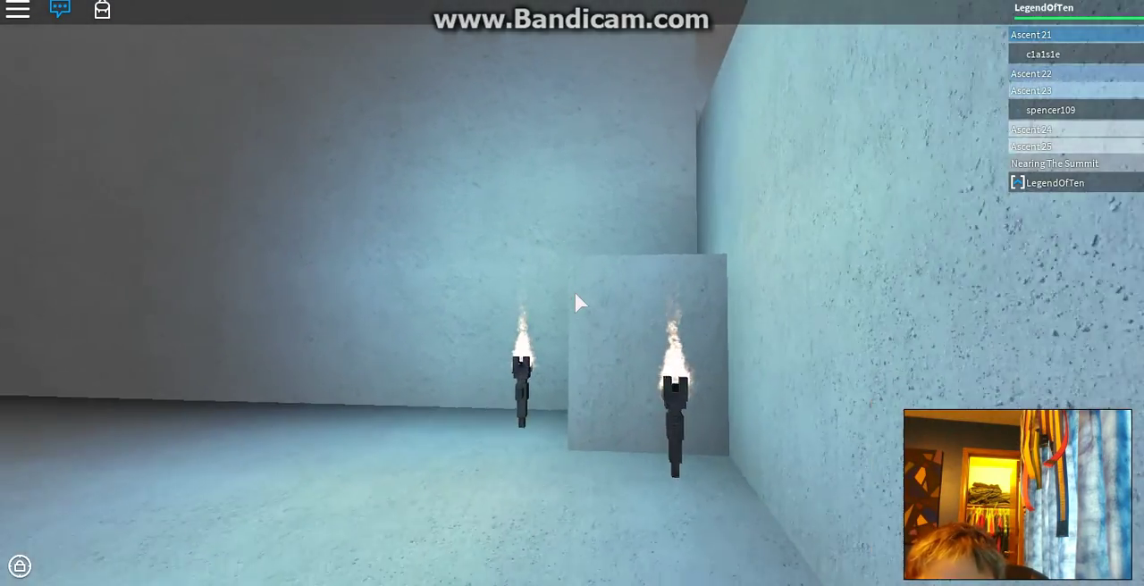
key(w)
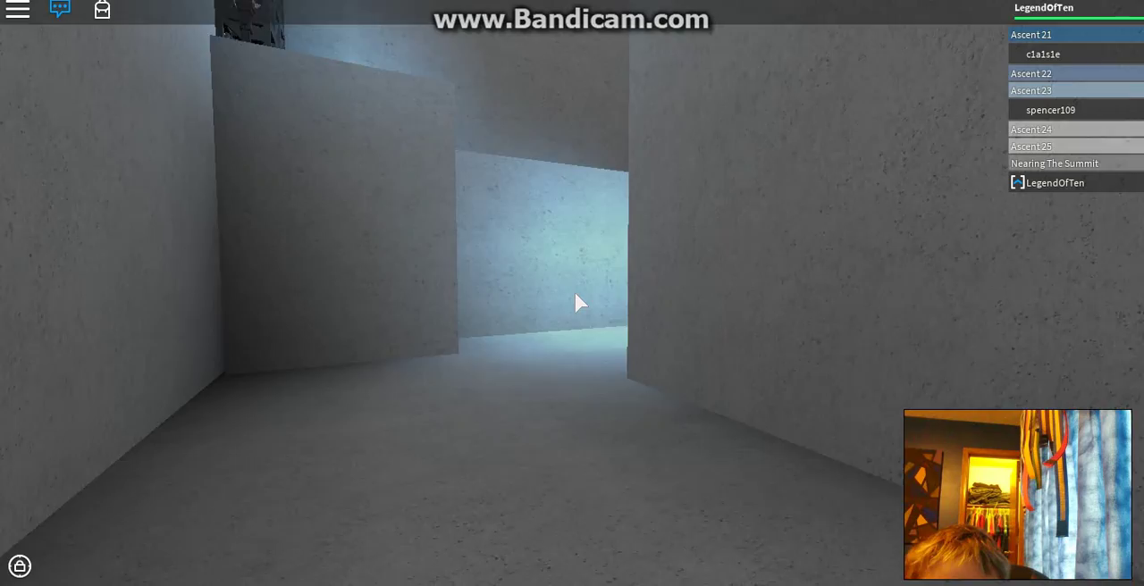
key(w)
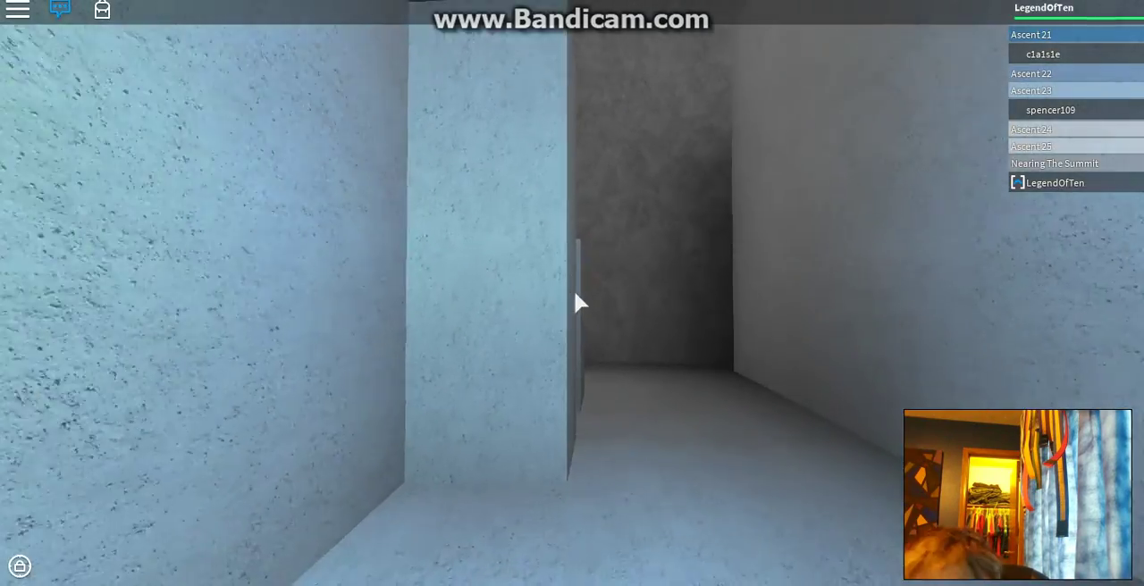
key(w)
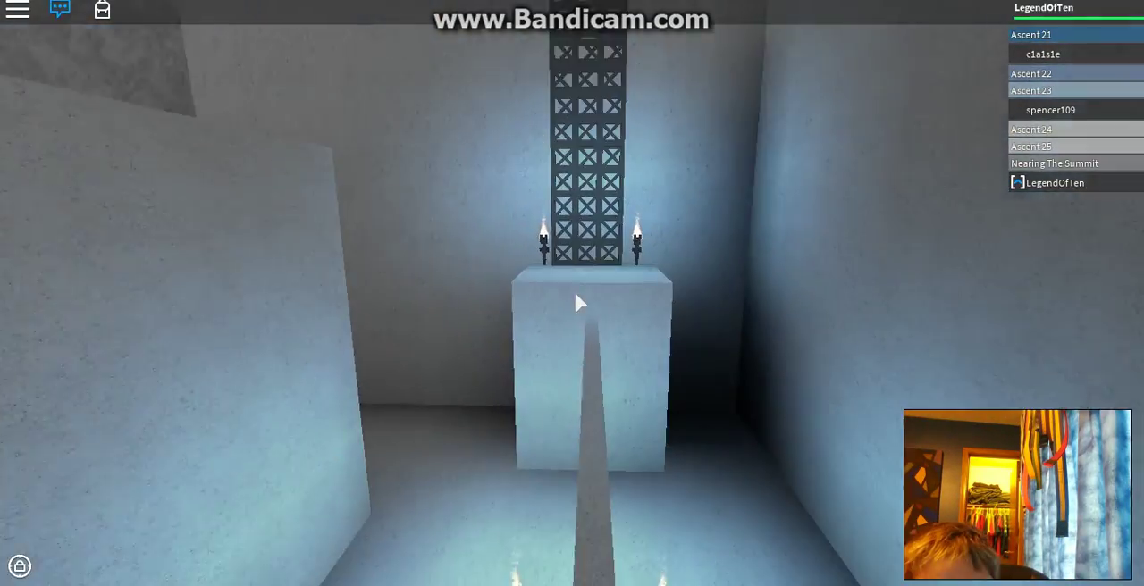
key(w)
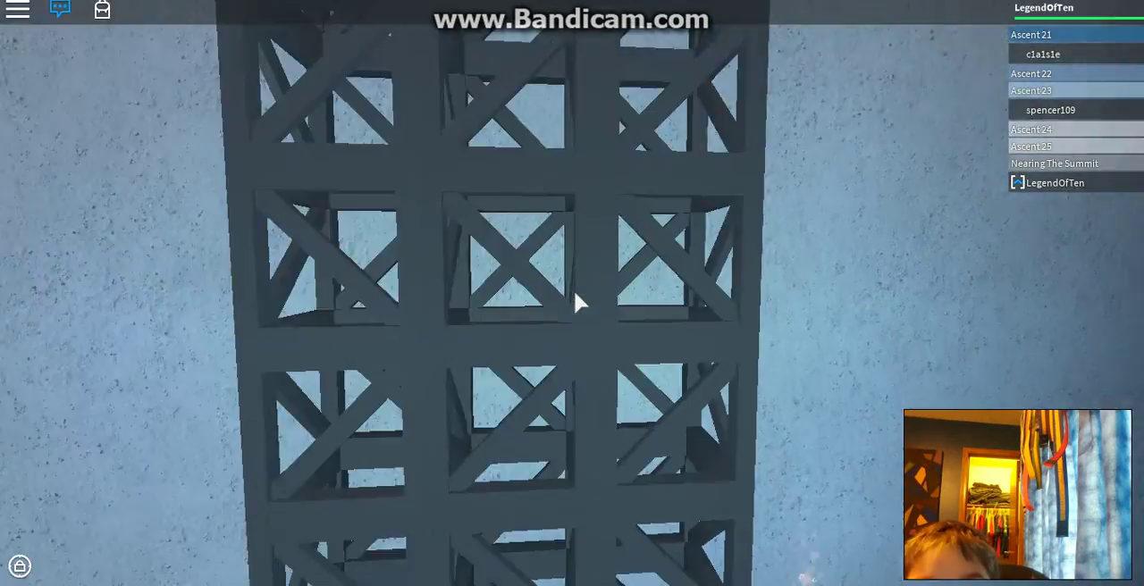
scroll(577, 303, down, 5)
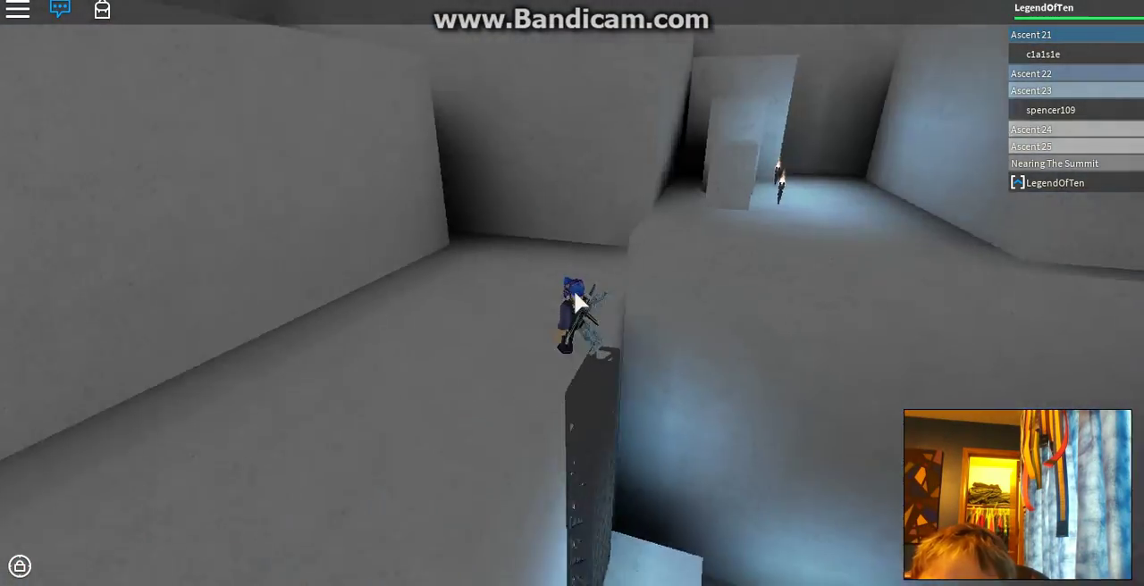
mouse_move(577, 303)
mouse_down()
mouse_move(579, 320)
mouse_move(559, 308)
mouse_up()
key(w)
key(w)
key(w)
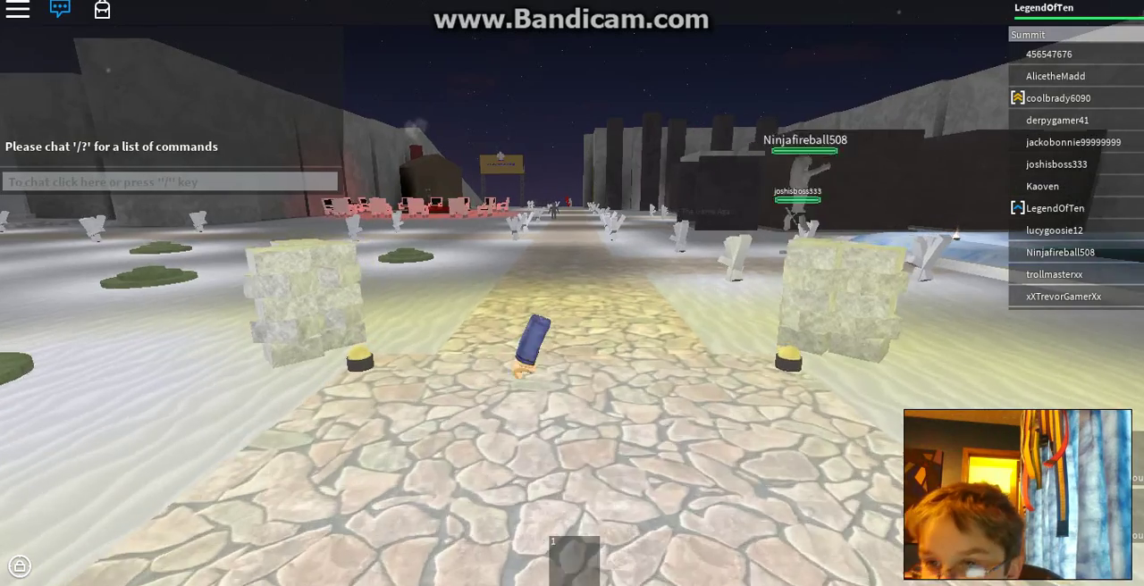
scroll(572, 293, down, 3)
Run along the stone path, equip the tool with 1, and view the room behind
key(w)
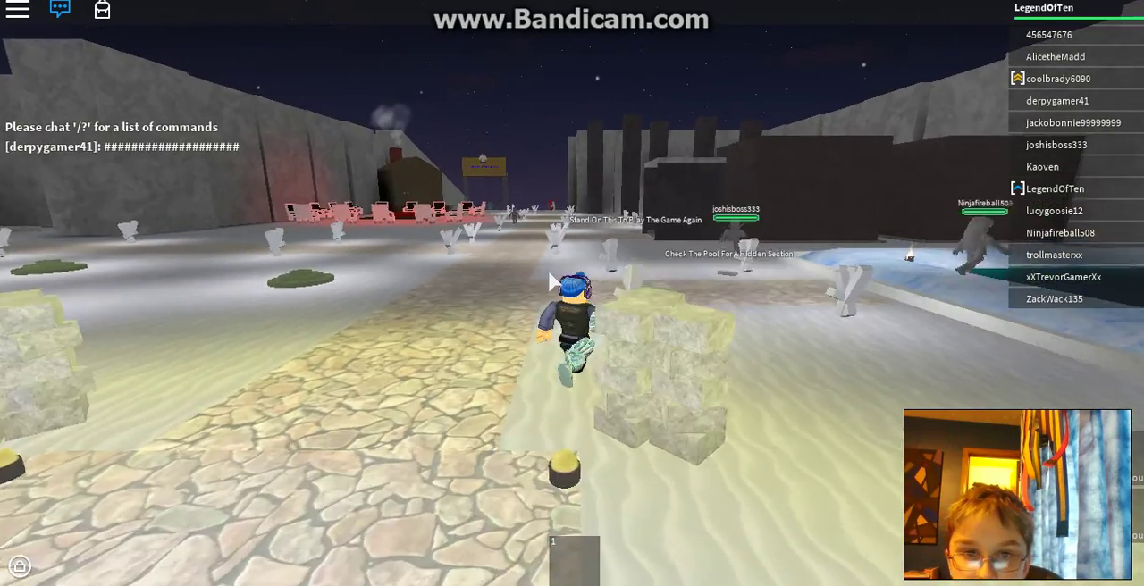
key(w)
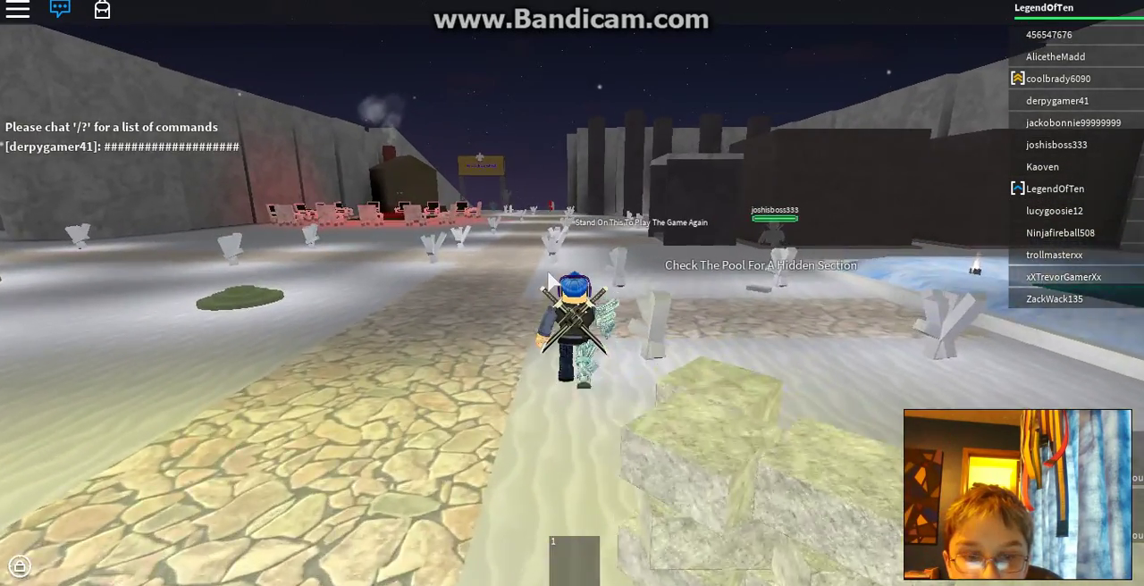
key(w)
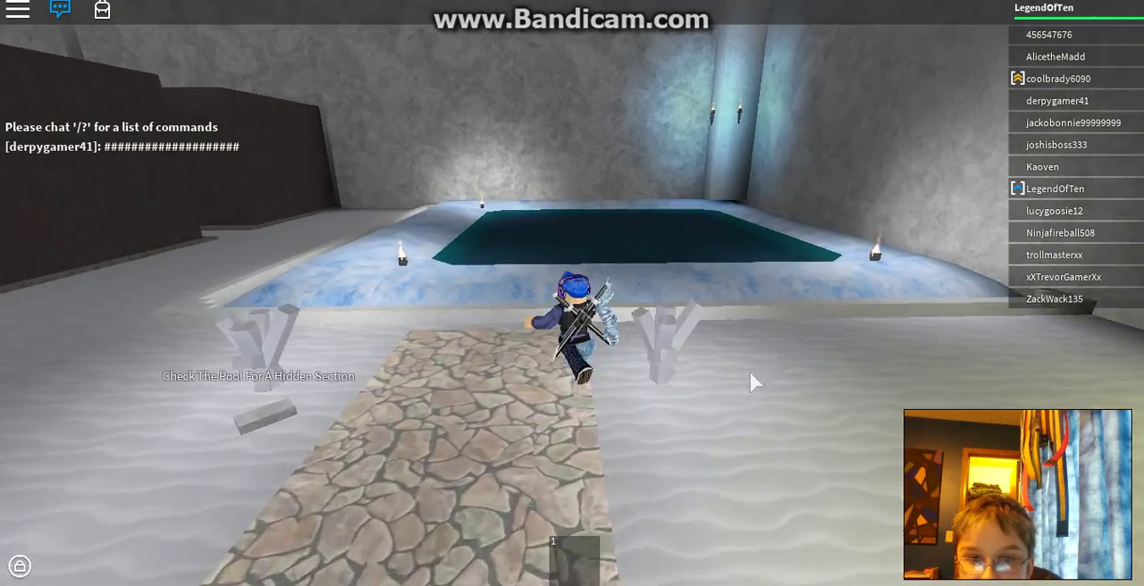
key(1)
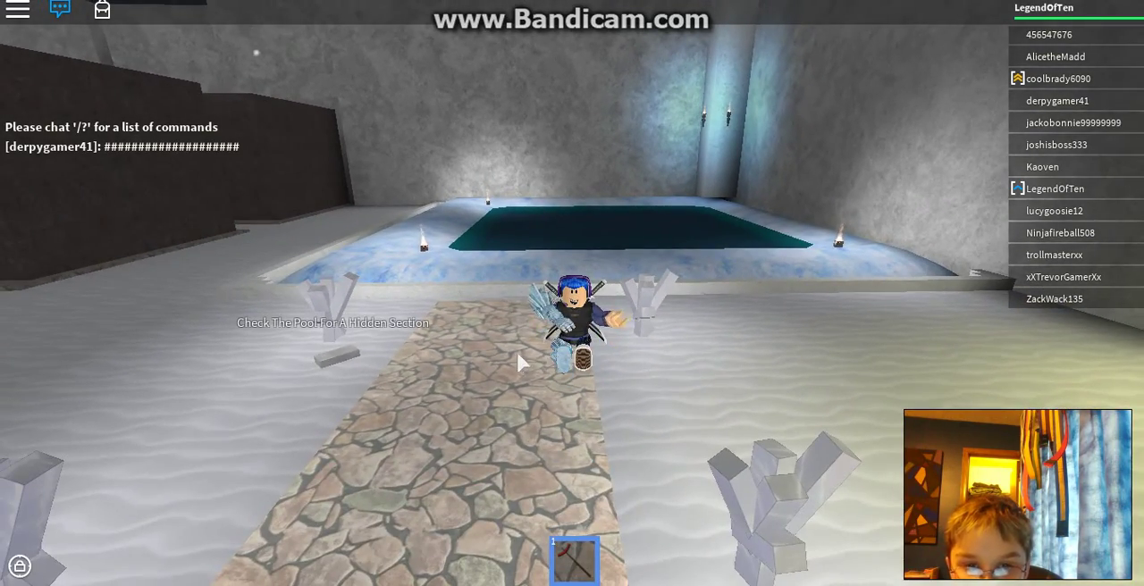
scroll(516, 352, up, 2)
drag(515, 331, 643, 344)
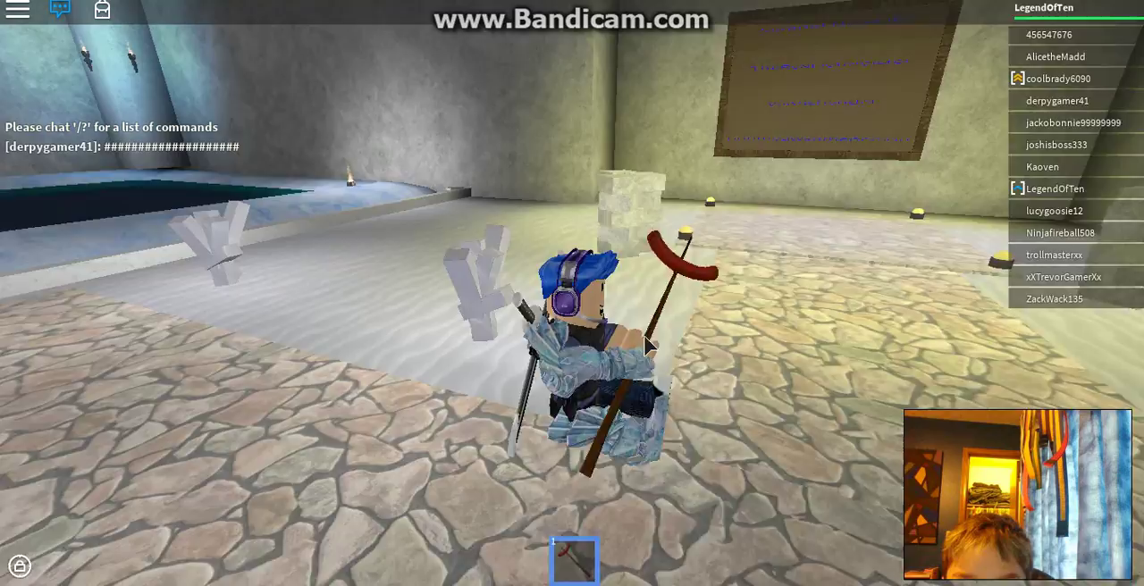
key(w)
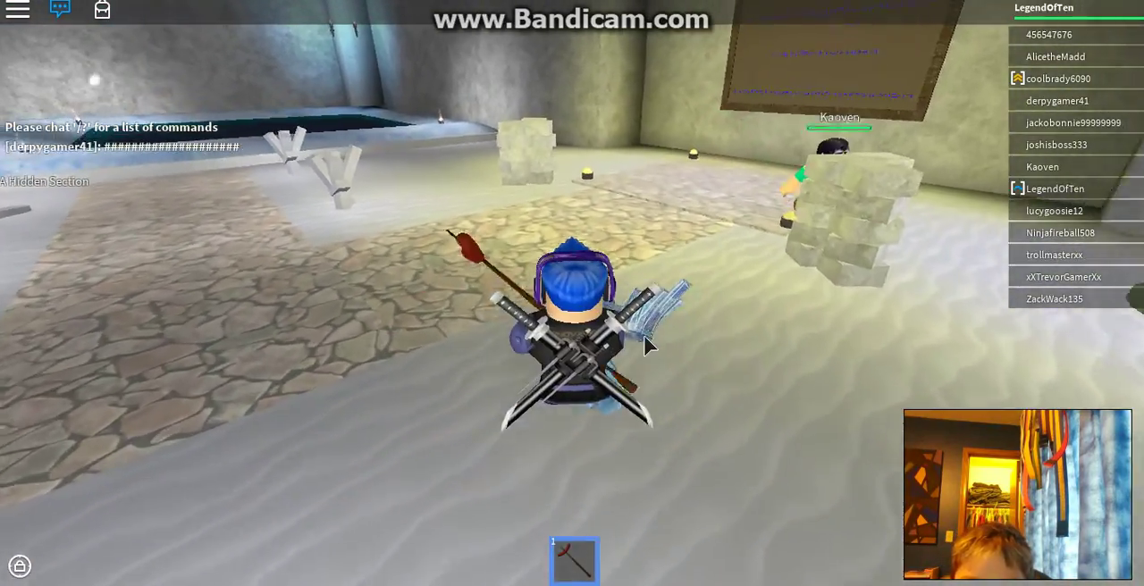
Look toward the other players and wall board, then walk to the icy pool
drag(648, 347, 406, 342)
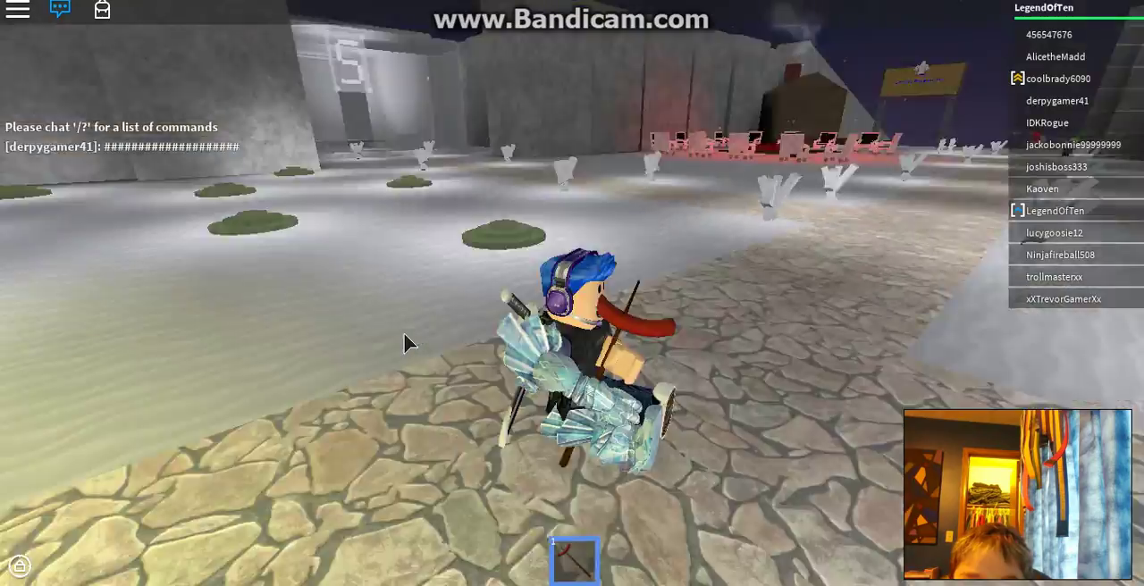
key(w)
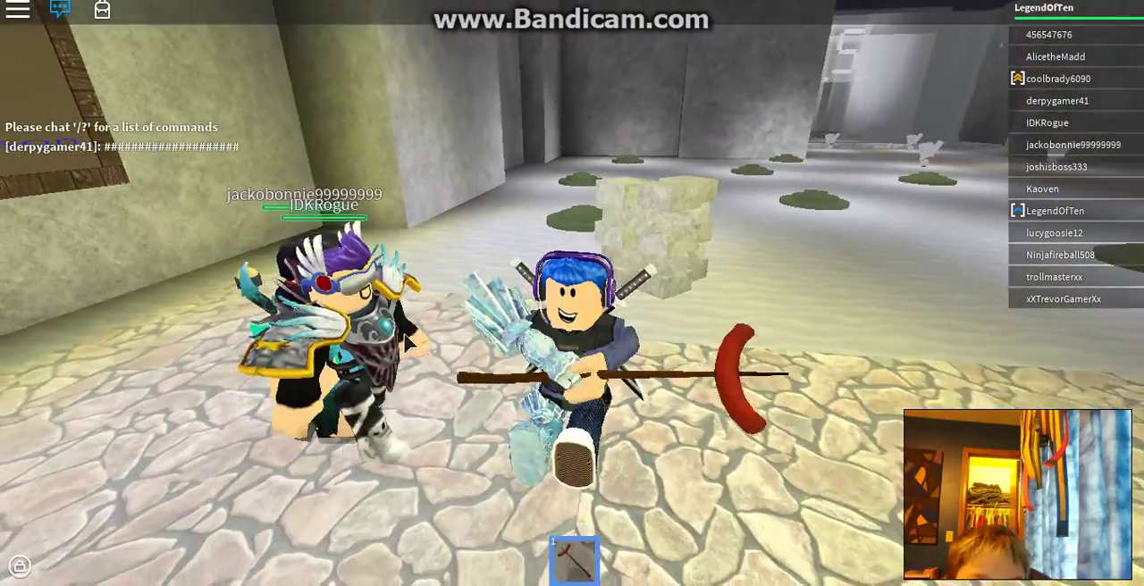
mouse_move(403, 331)
mouse_down()
mouse_move(368, 389)
mouse_move(600, 339)
mouse_move(556, 299)
mouse_up()
key(s)
key(w)
key(w)
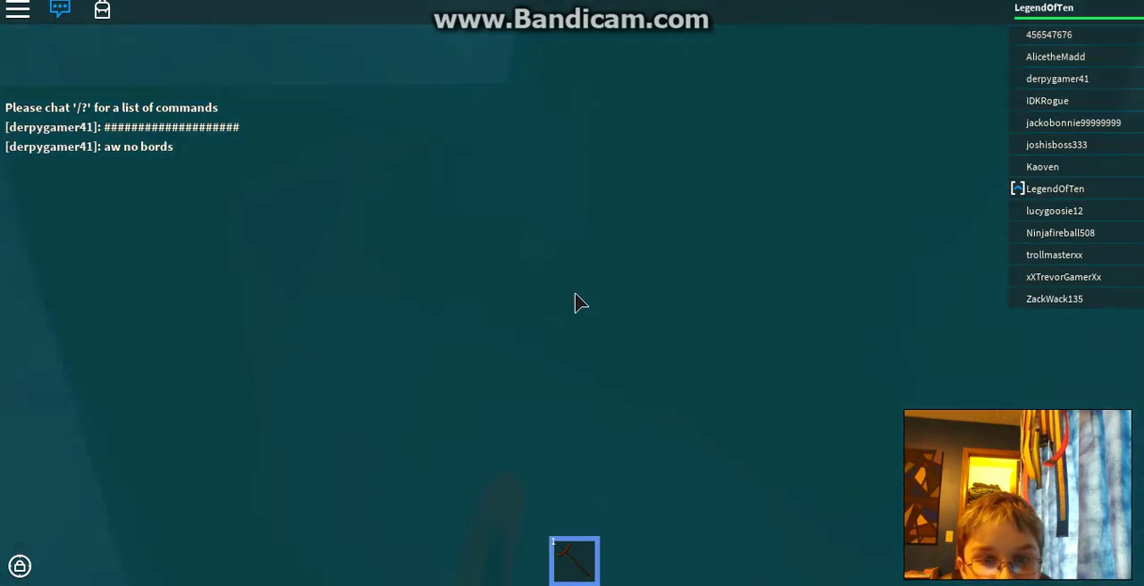
Walk from the grey rock room onto the dark rocks and swing the sword
key(w)
key(w)
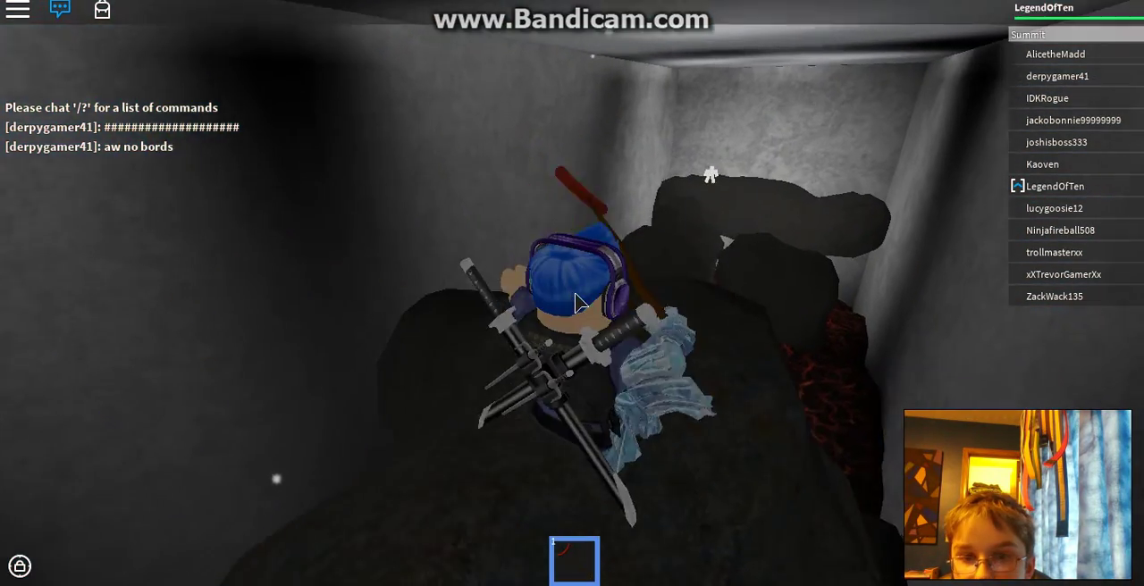
key(w)
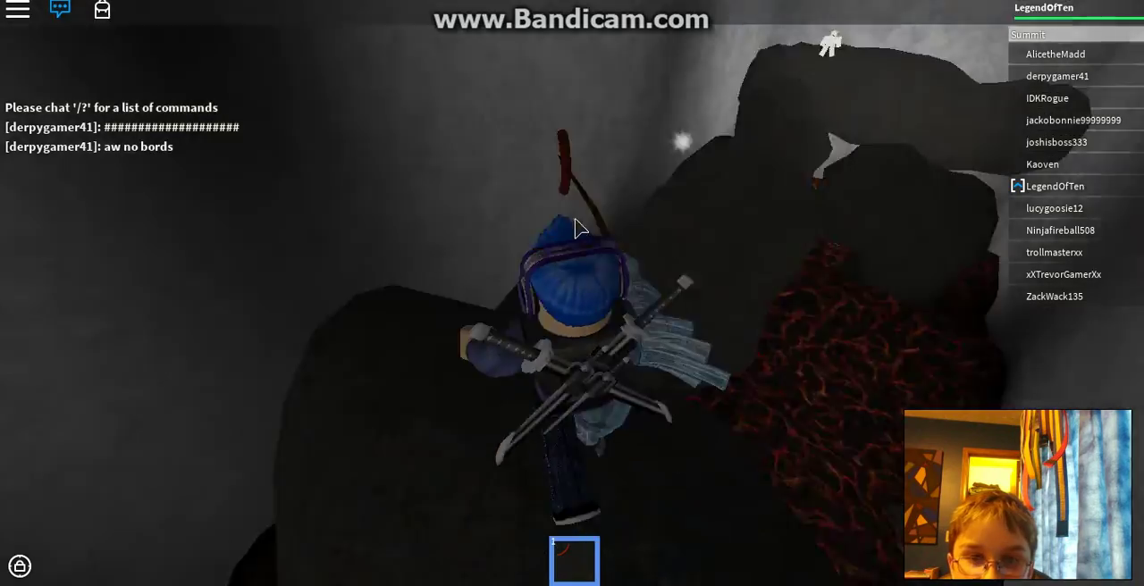
drag(576, 302, 611, 189)
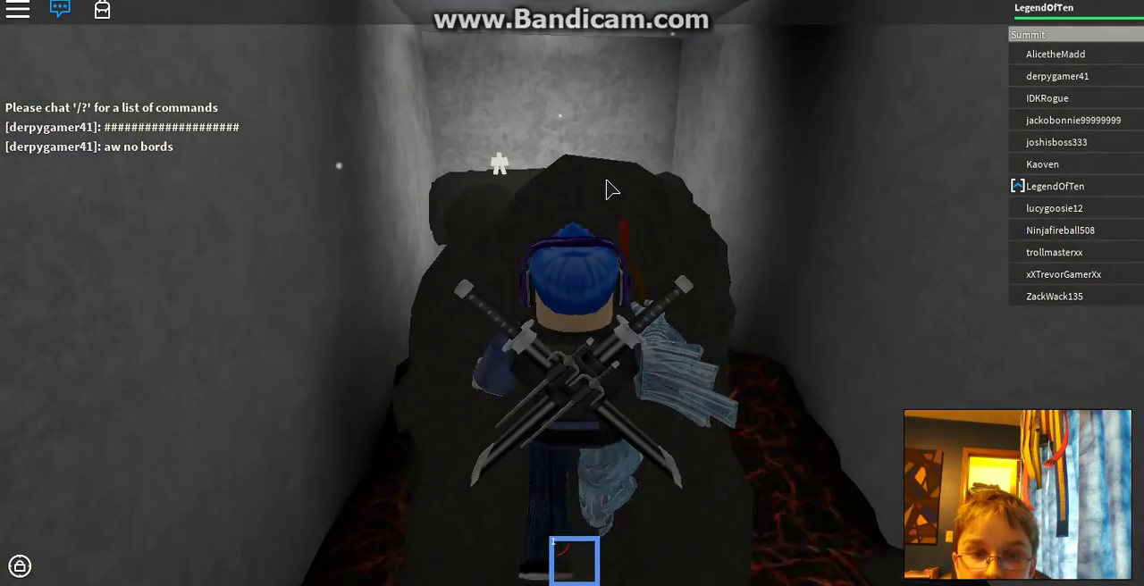
key(w)
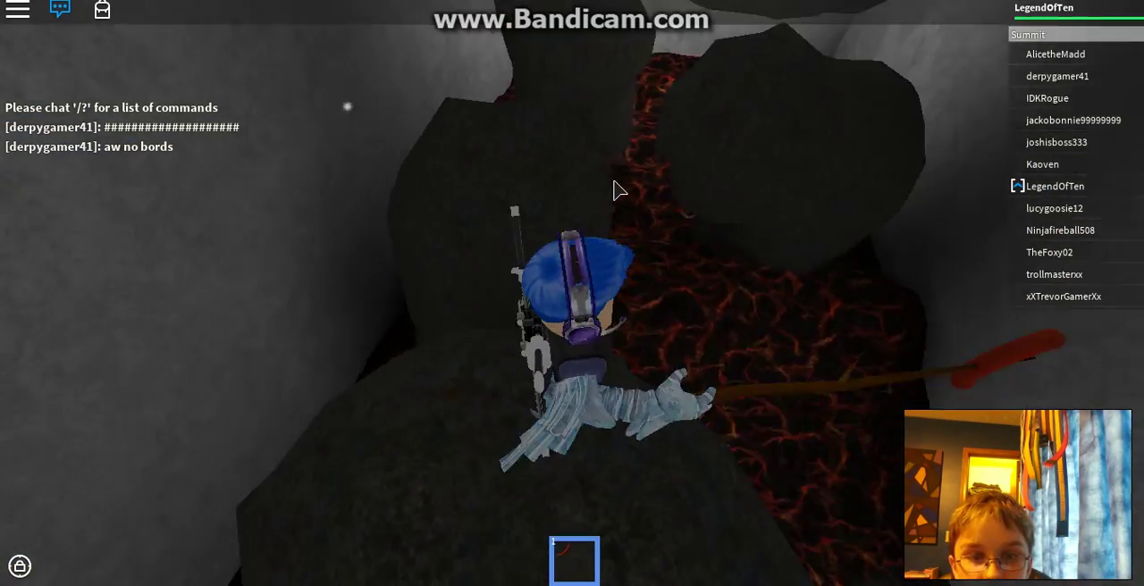
key(a)
Hop across the lava rocks to the white figure's ledge, then drop into the lava pit
key(w)
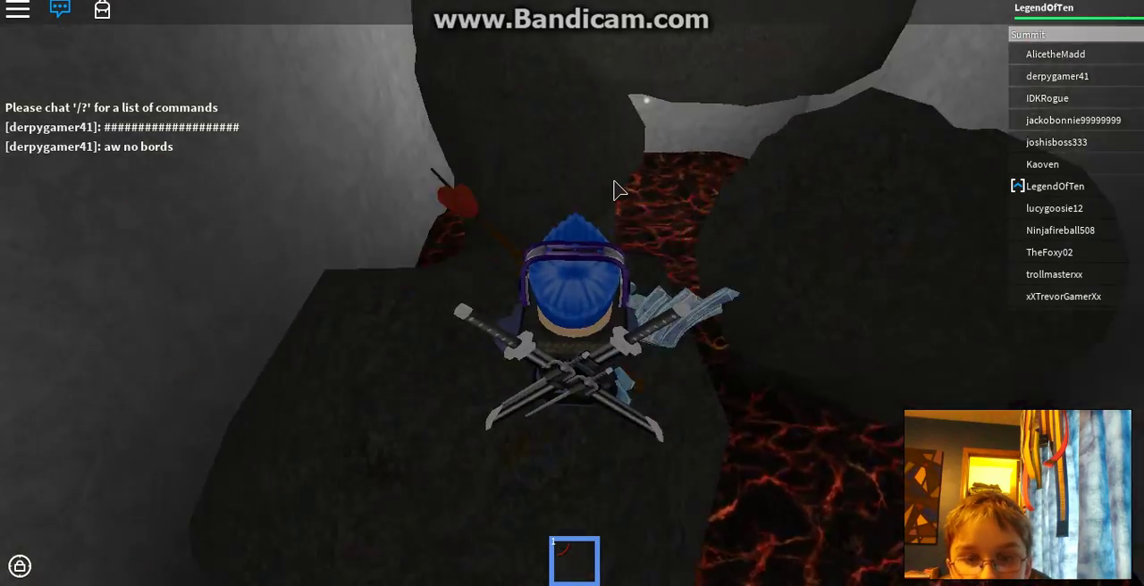
key(w)
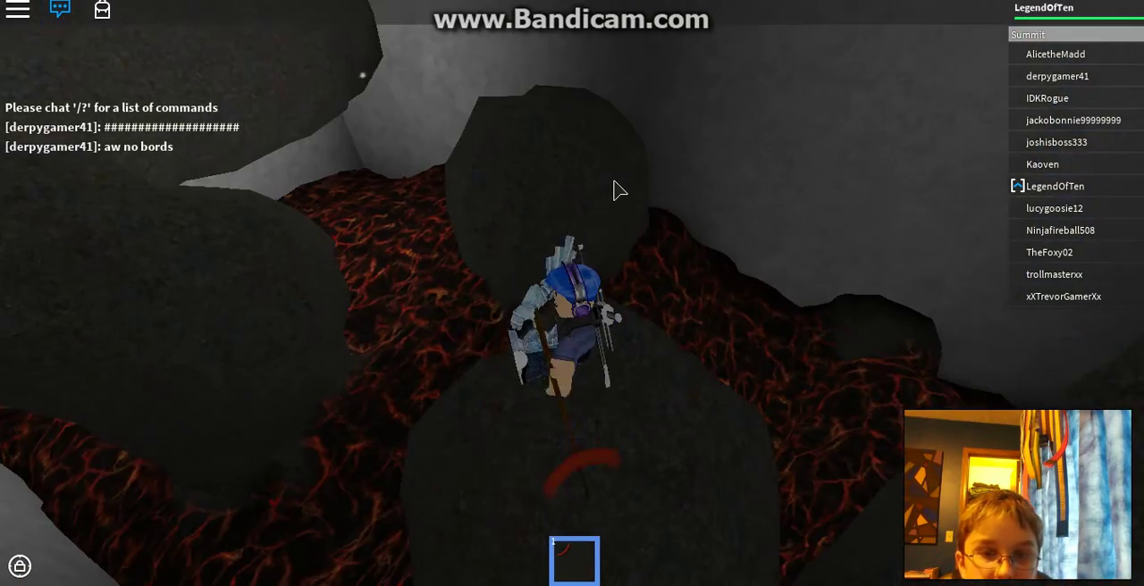
key(w)
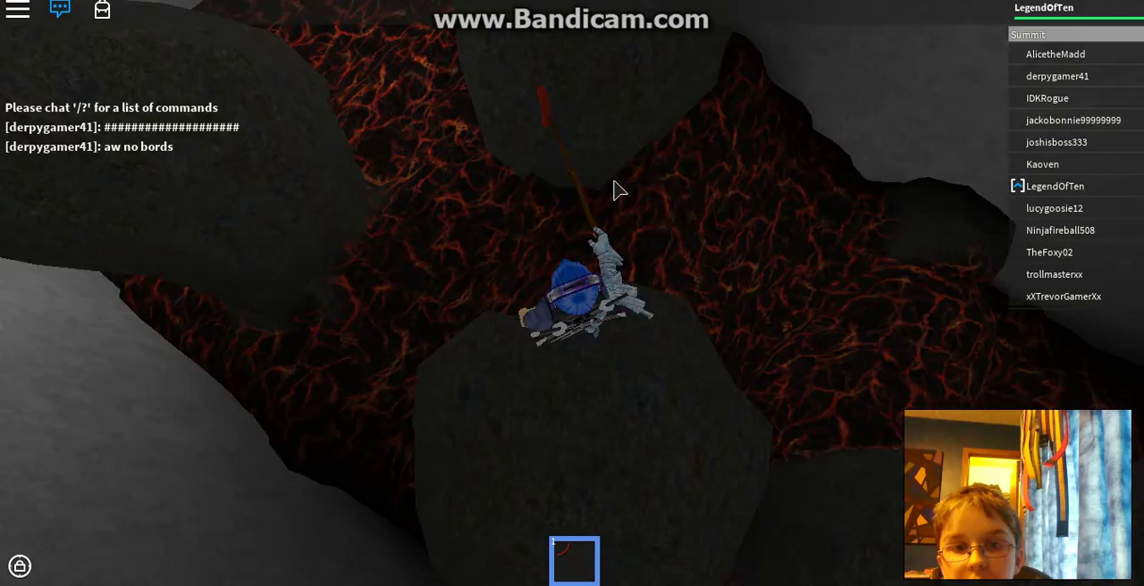
key(w)
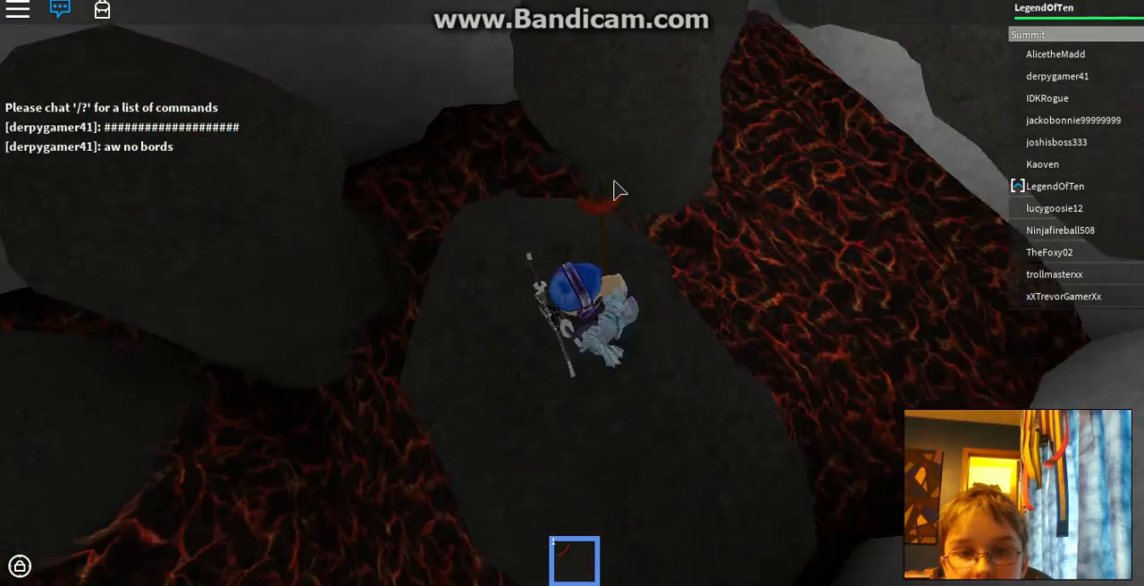
key(w)
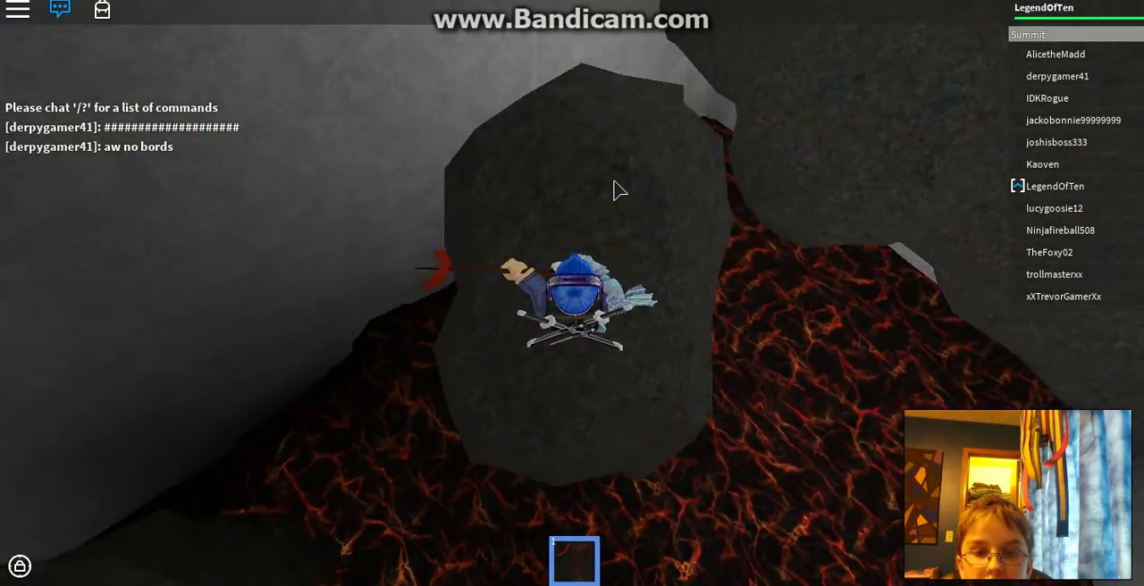
key(w)
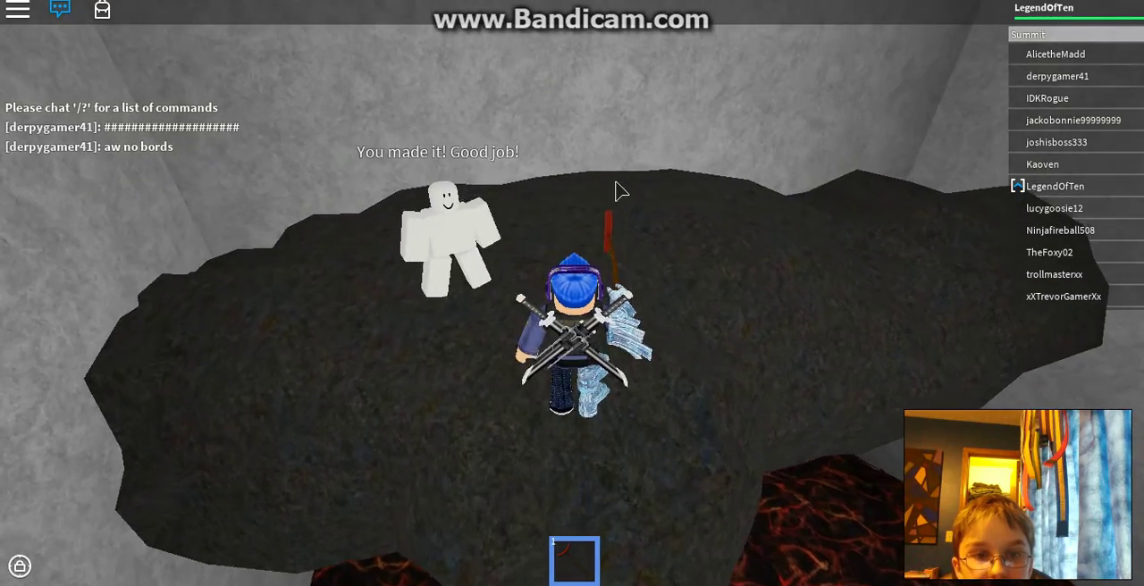
key(w)
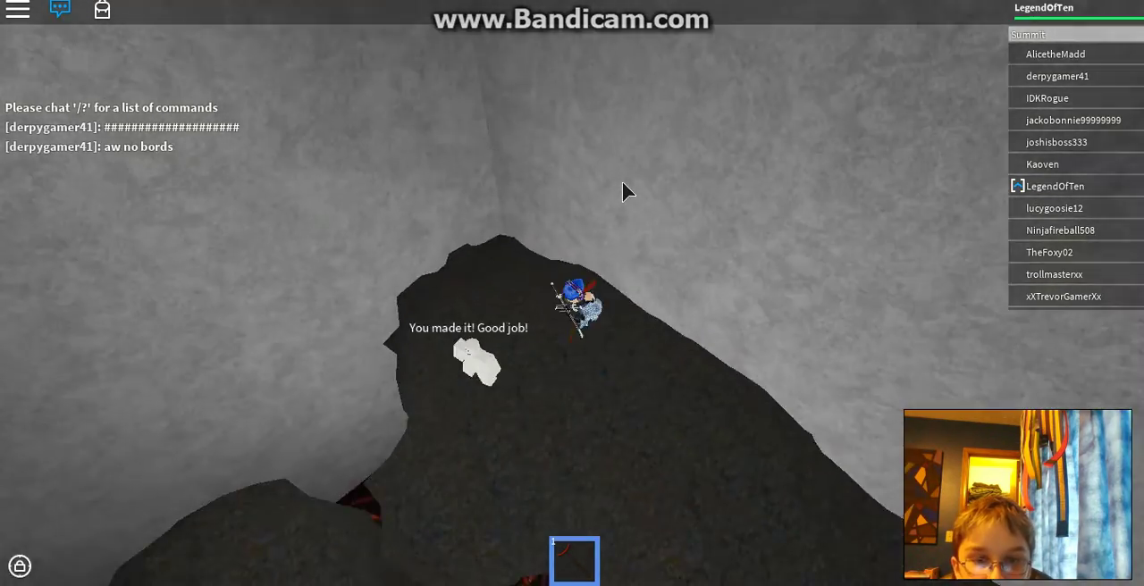
key(w)
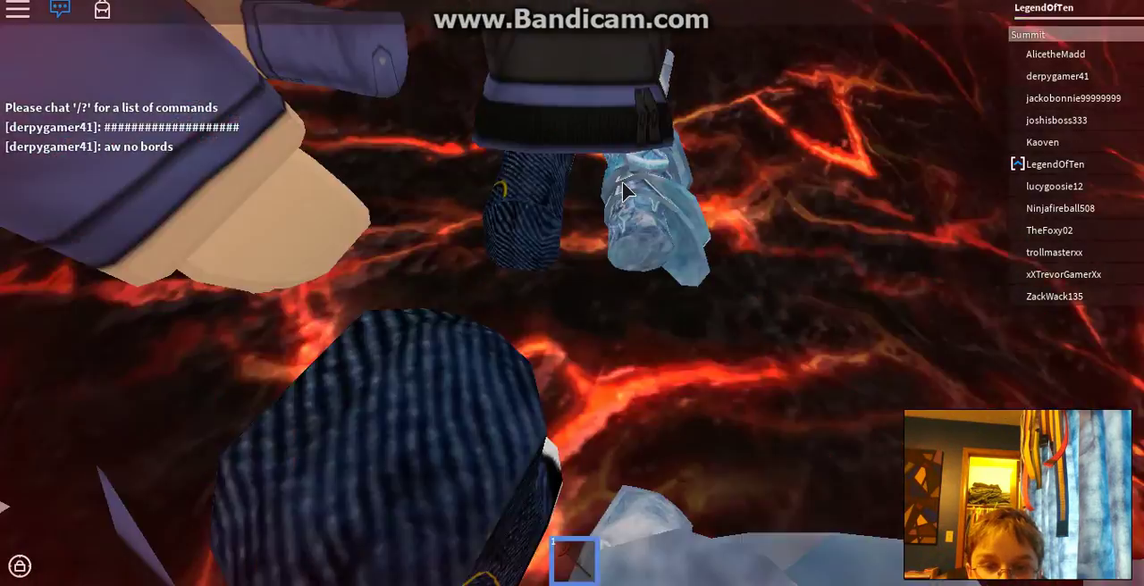
scroll(622, 191, down, 5)
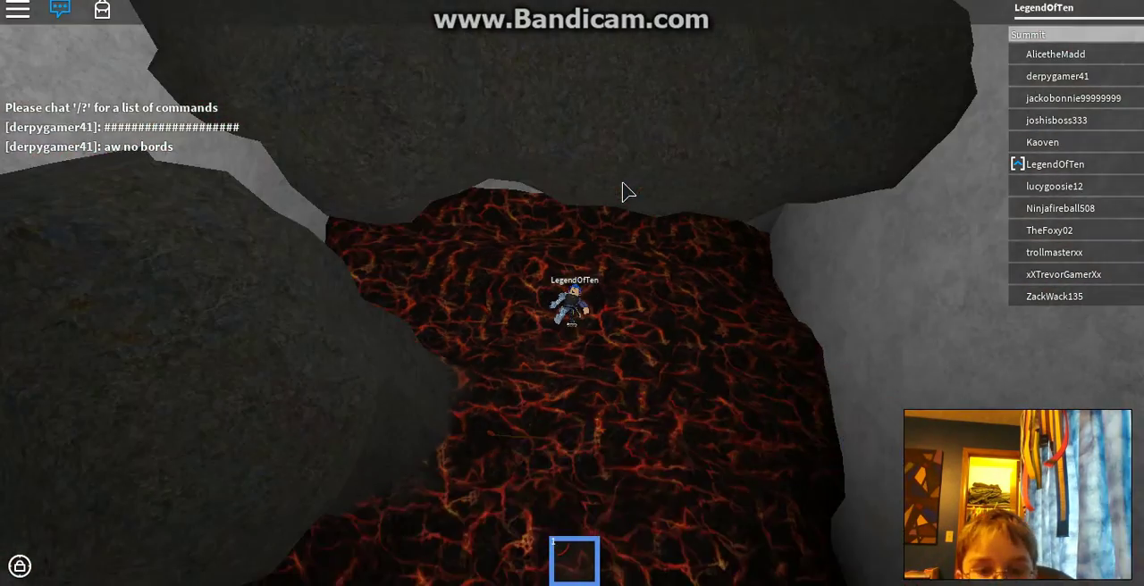
Walk past the pool to the credits board, swing the pickaxe, then head into the plaza
drag(628, 192, 554, 332)
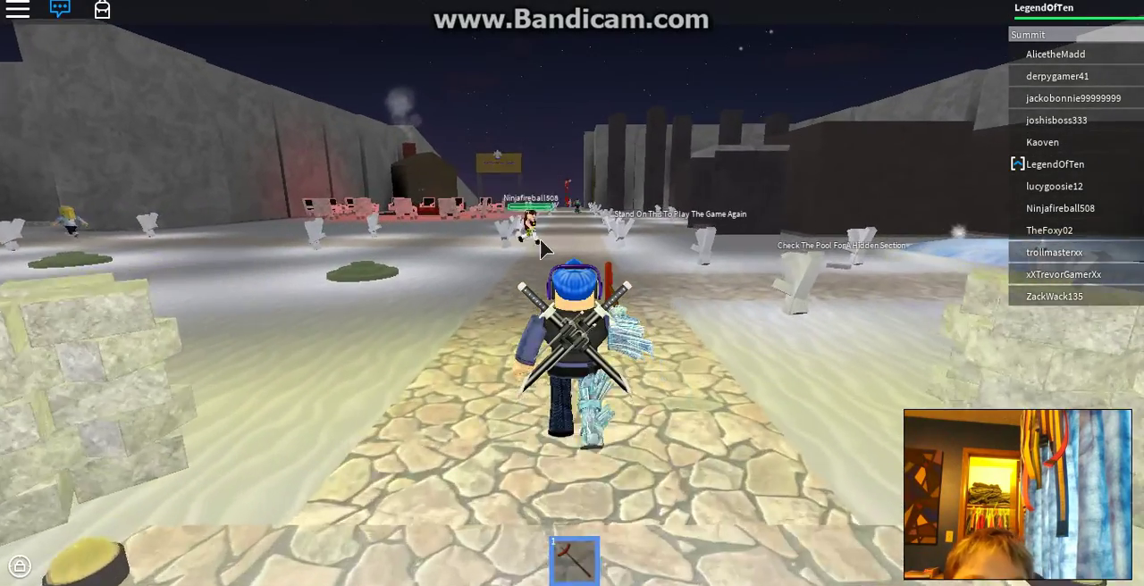
key(w)
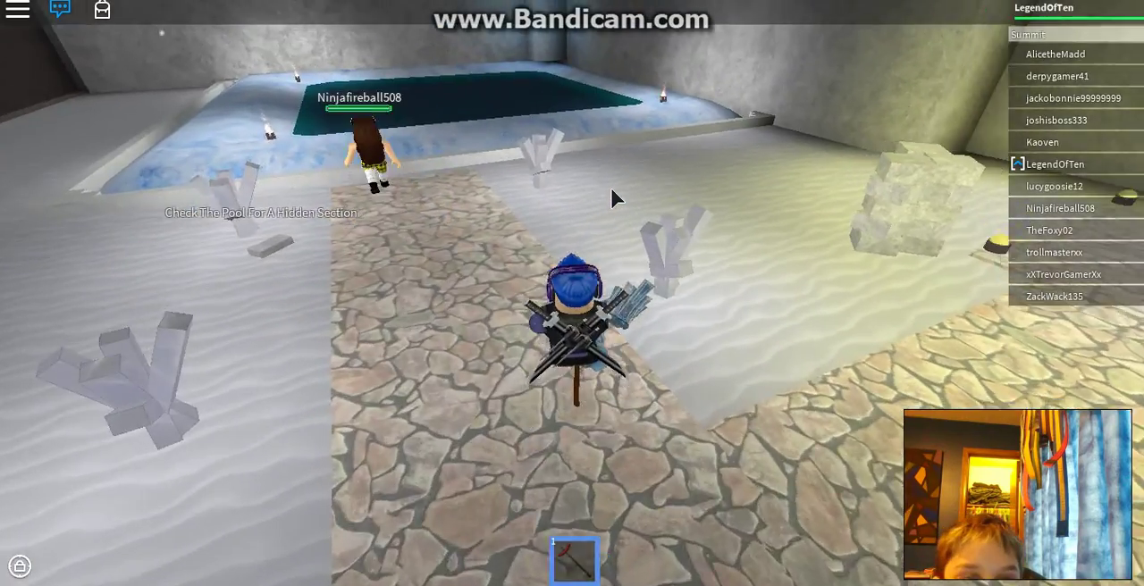
scroll(610, 188, down, 4)
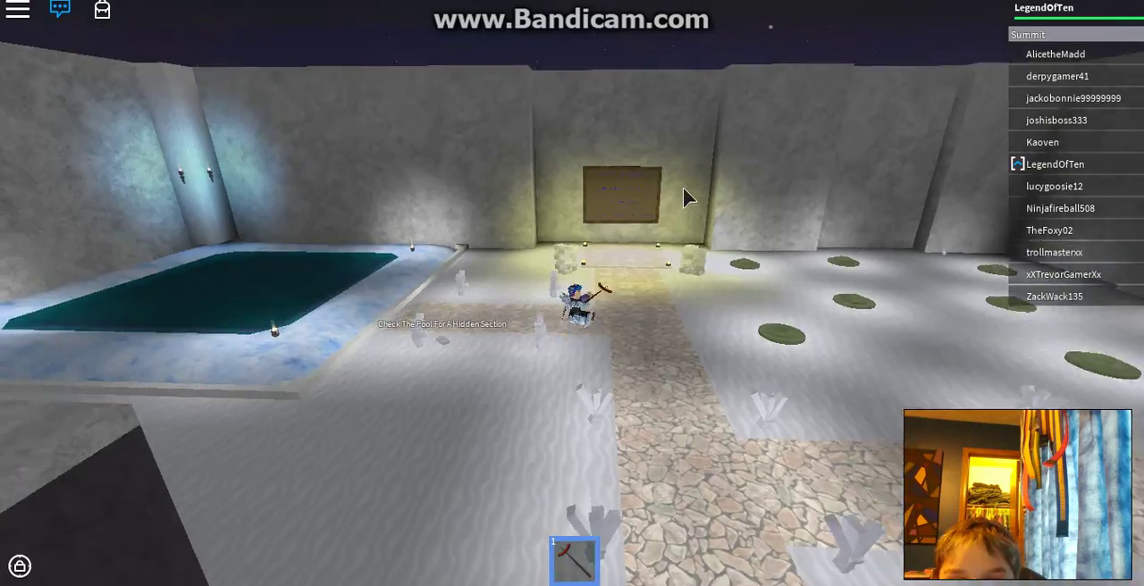
scroll(683, 187, up, 5)
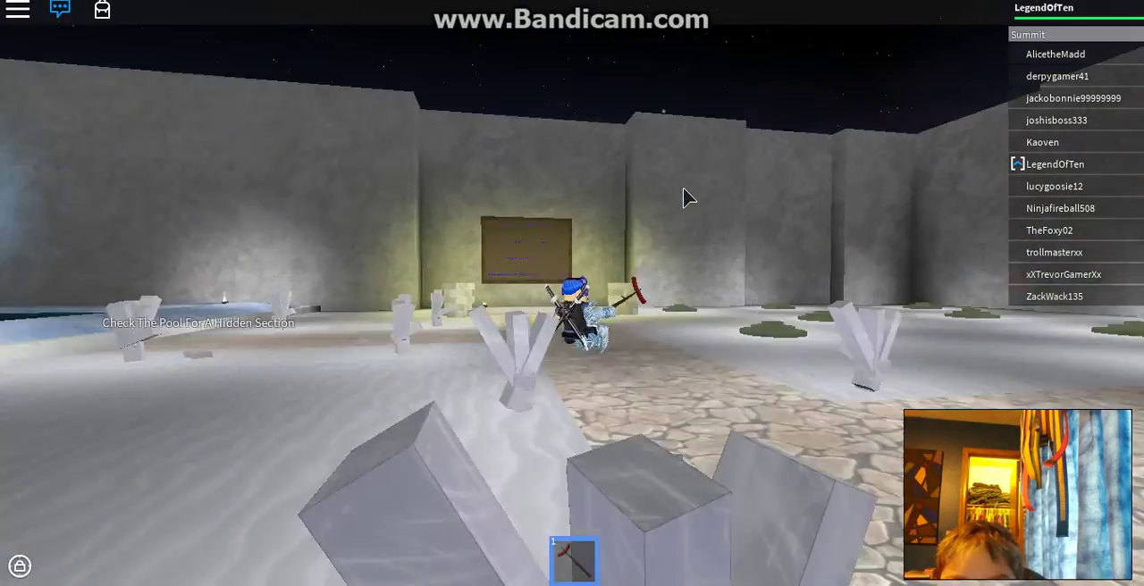
key(w)
scroll(668, 147, up, 3)
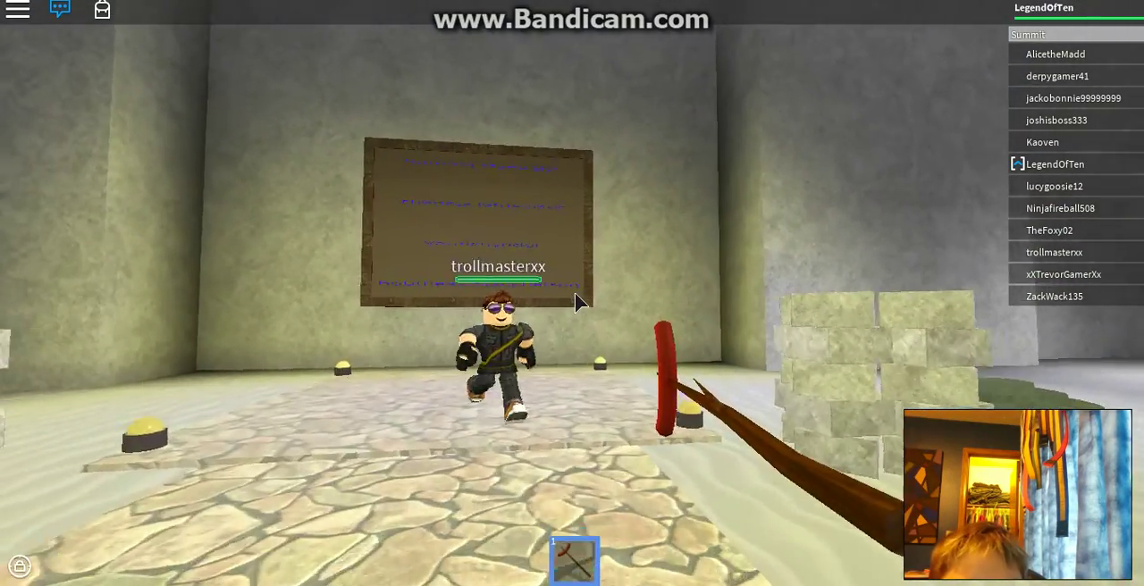
key(w)
click(576, 302)
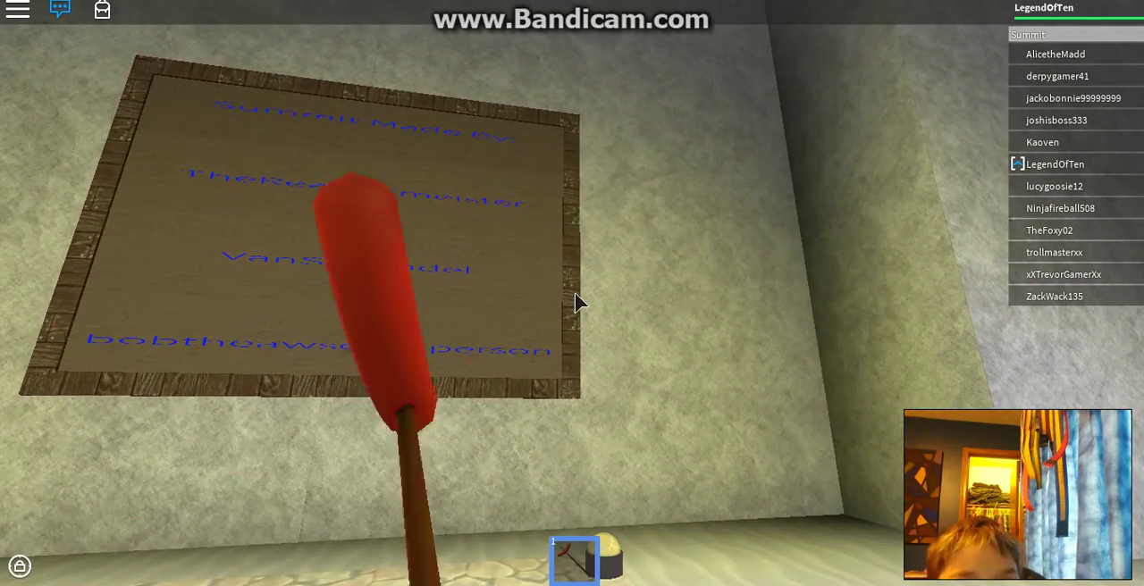
right_click(576, 302)
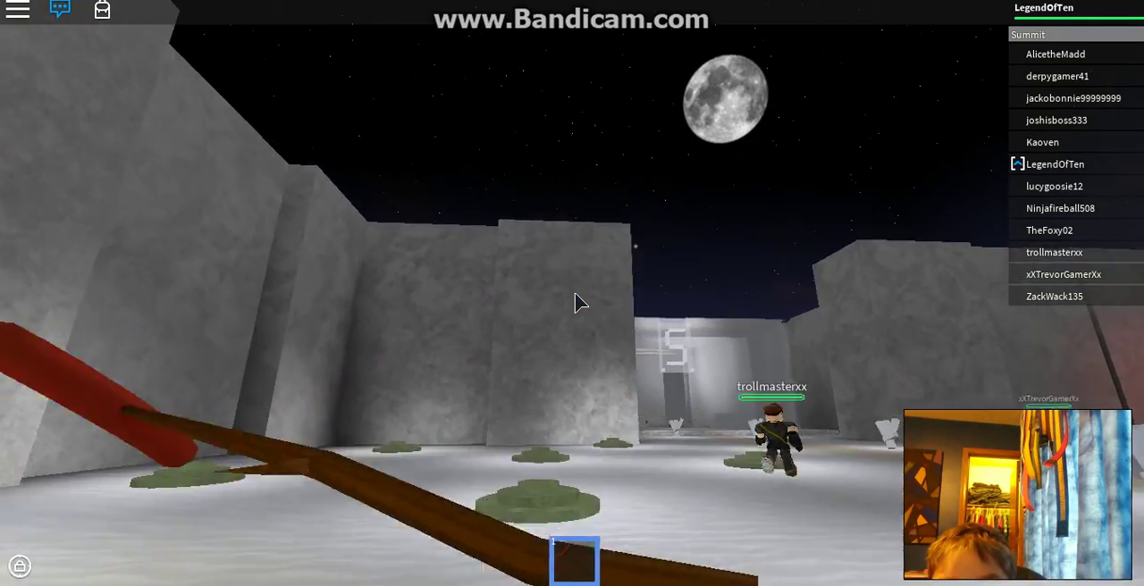
key(w)
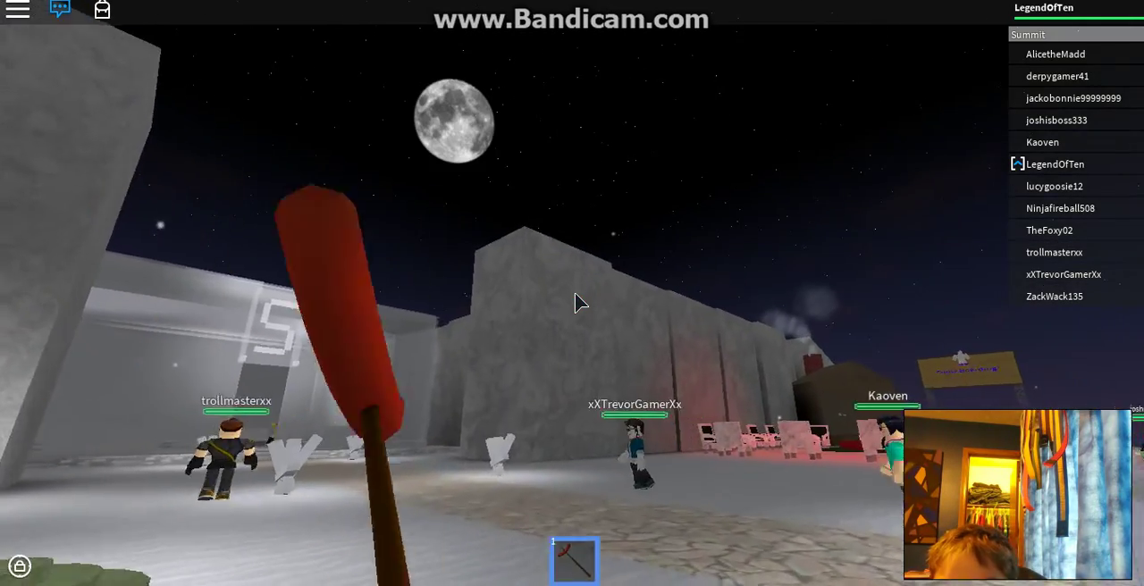
Swing the pickaxe and run into the building marked 5 across the speed pads
key(w)
click(576, 302)
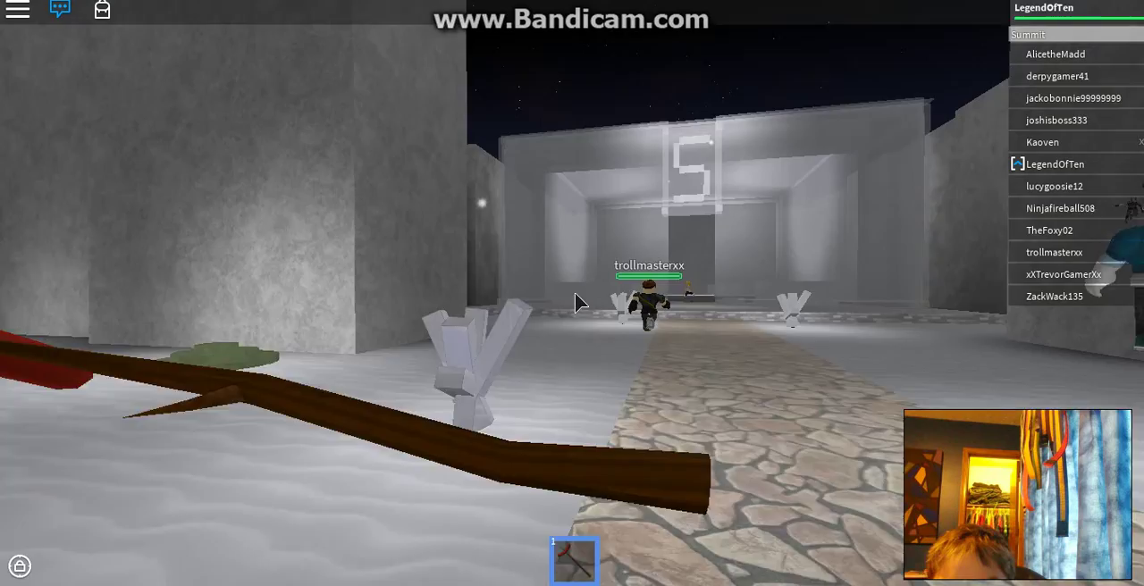
key(w)
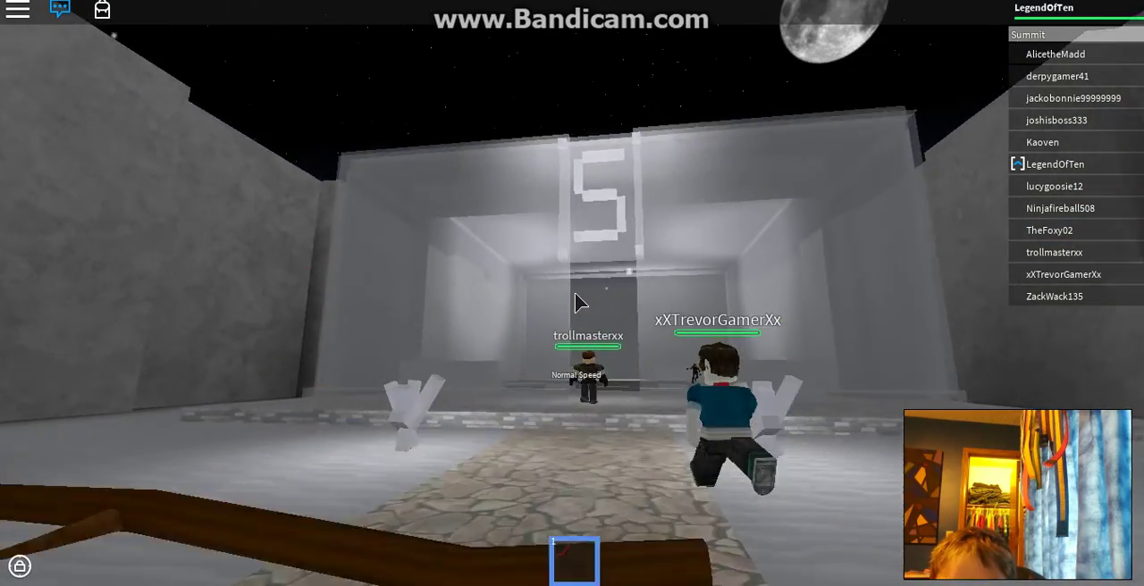
key(w)
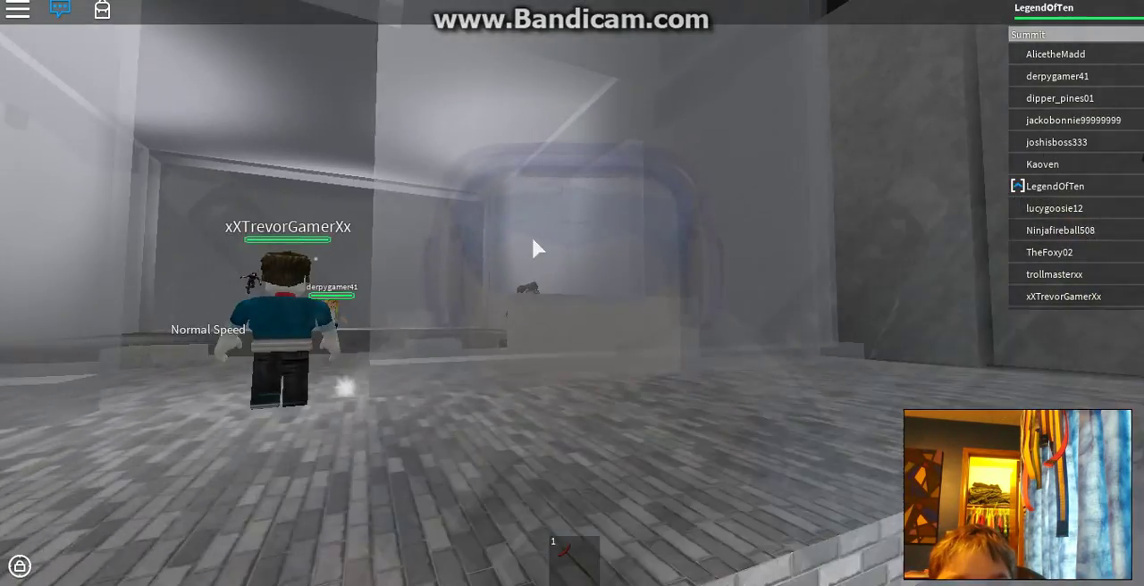
key(w)
key(w)
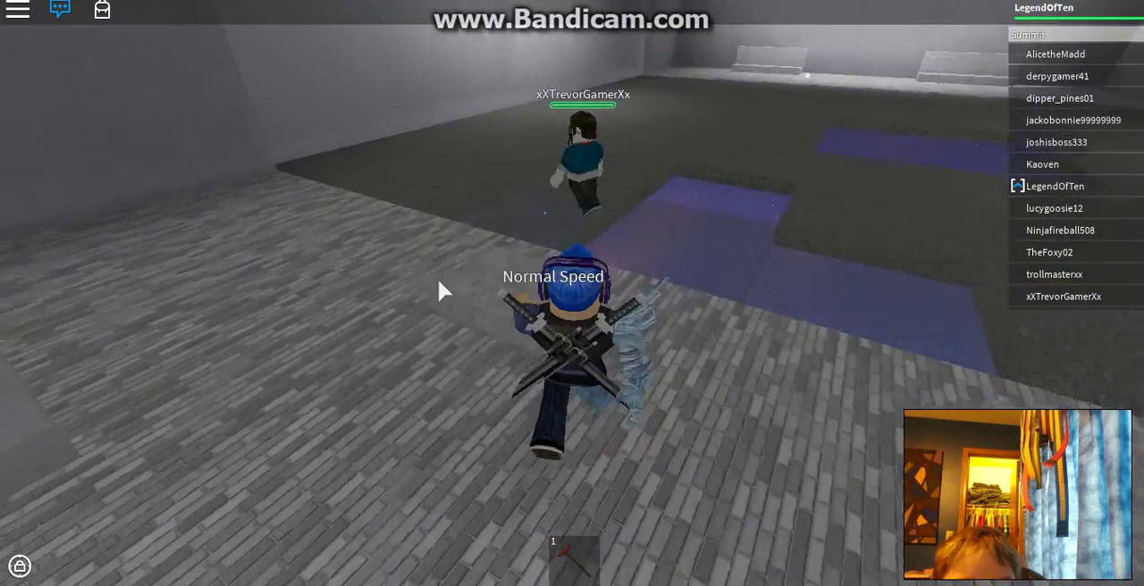
Run through the corridor and rooms onto the brick floor, turning toward the 2 sign
key(w)
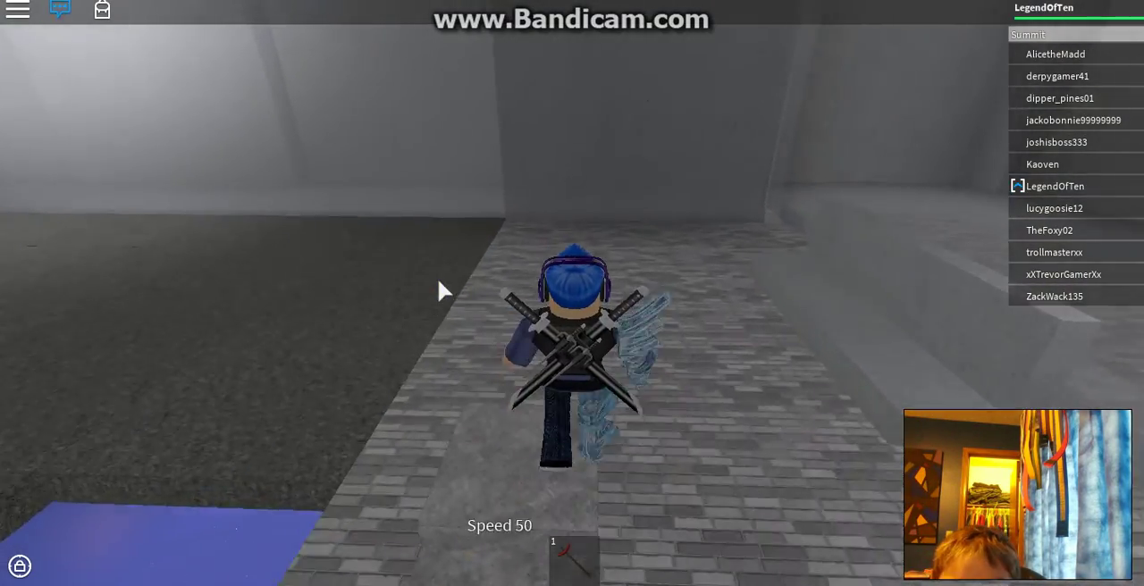
key(w)
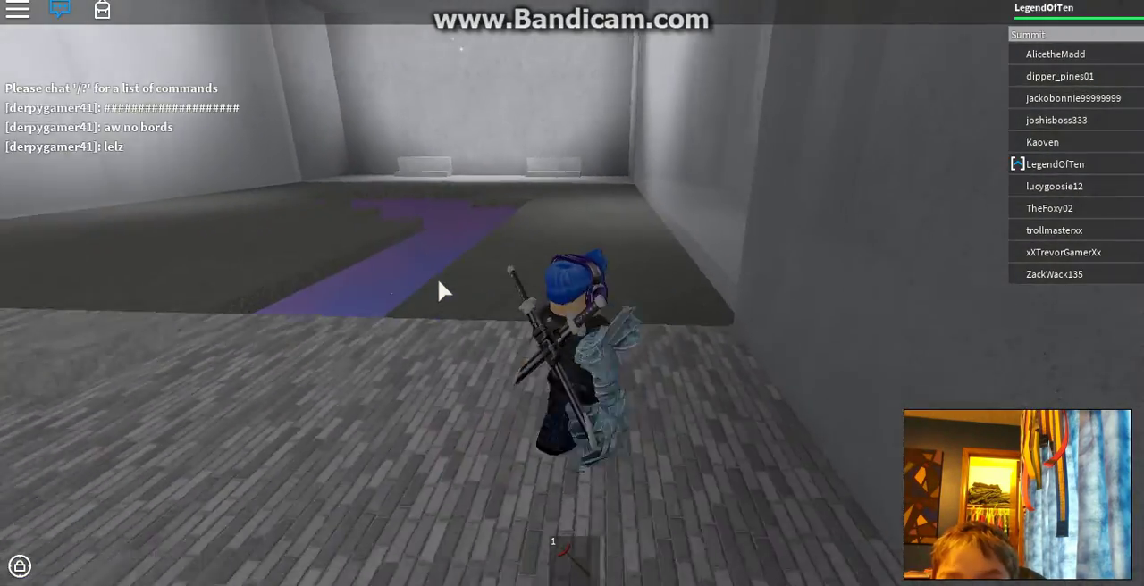
key(w)
key(1)
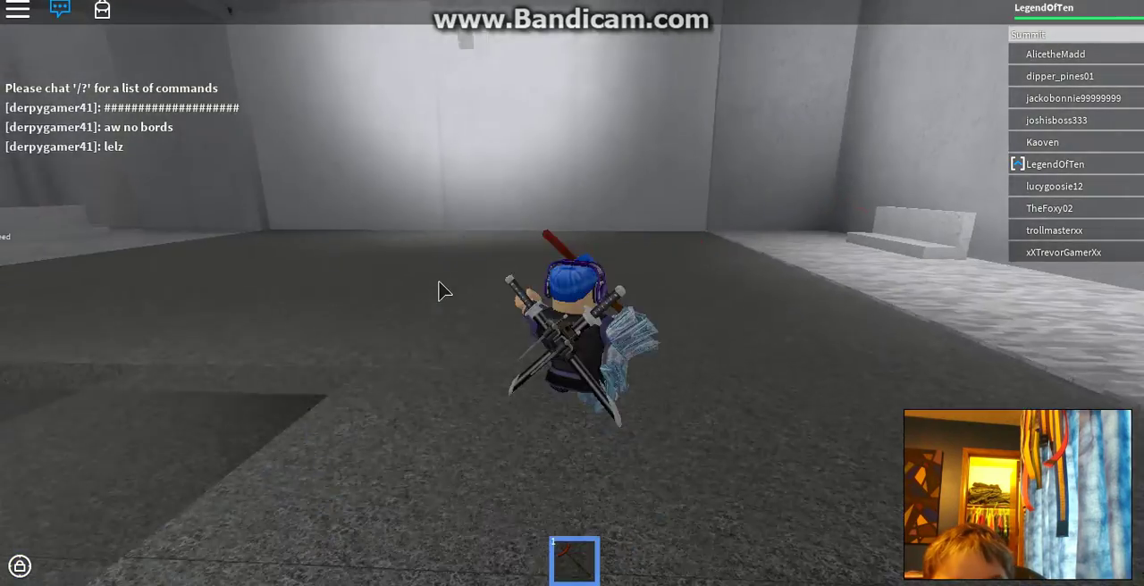
key(w)
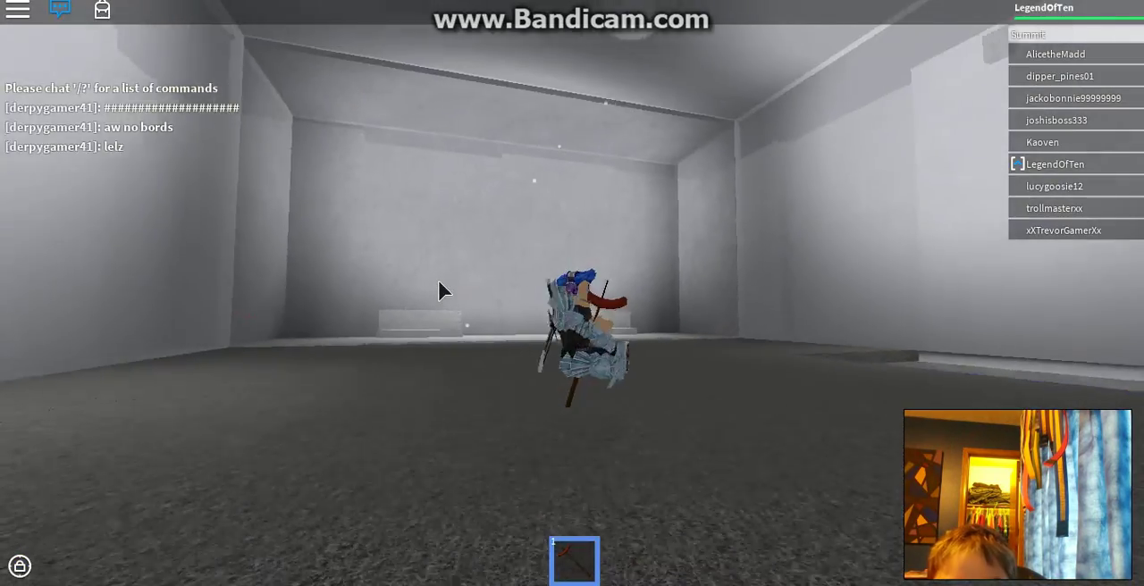
key(w)
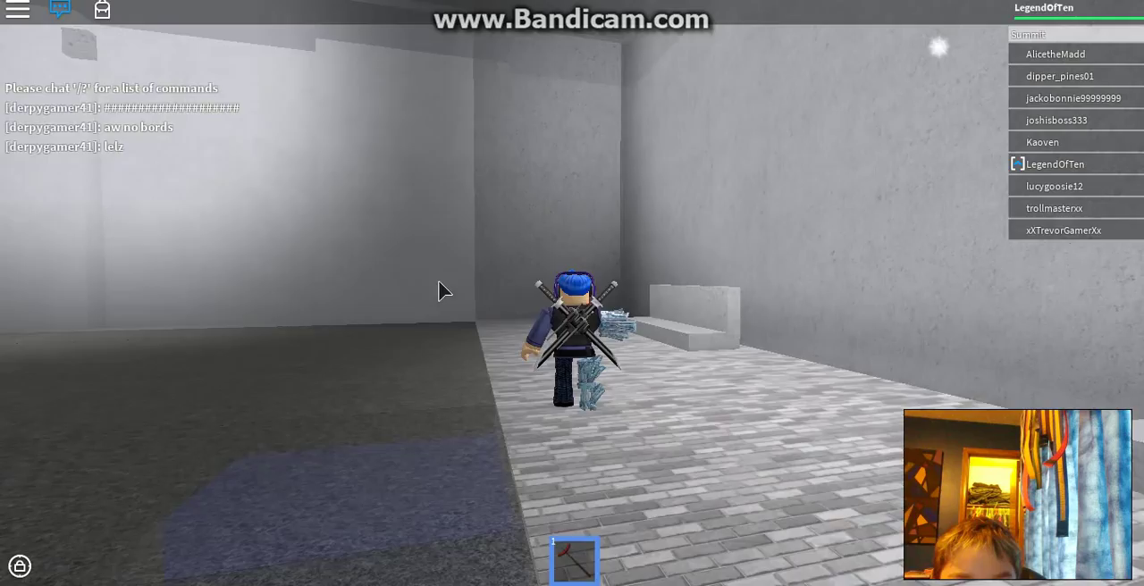
key(a)
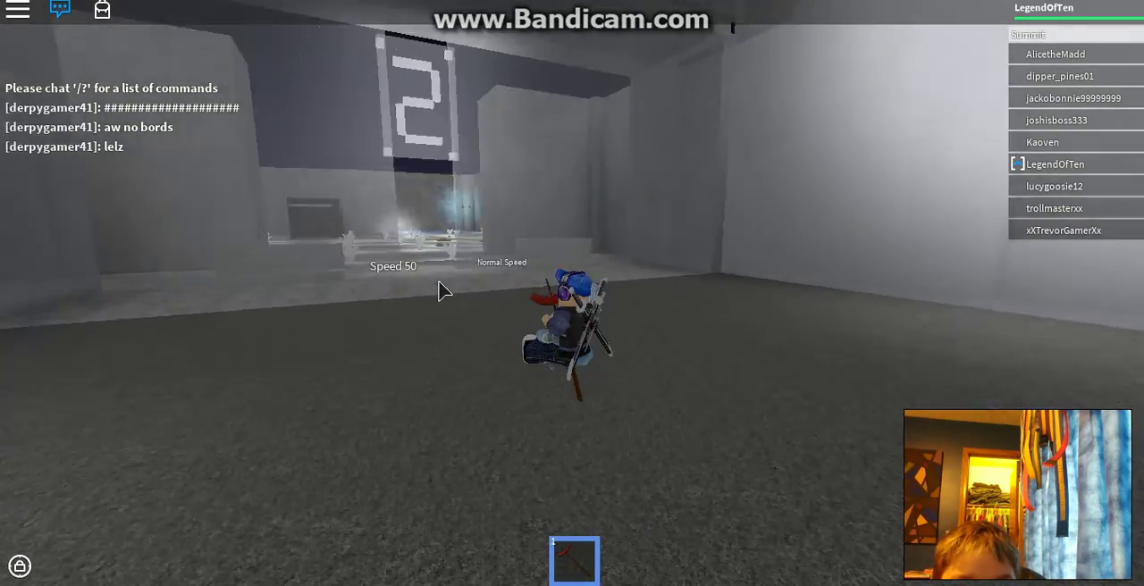
key(w)
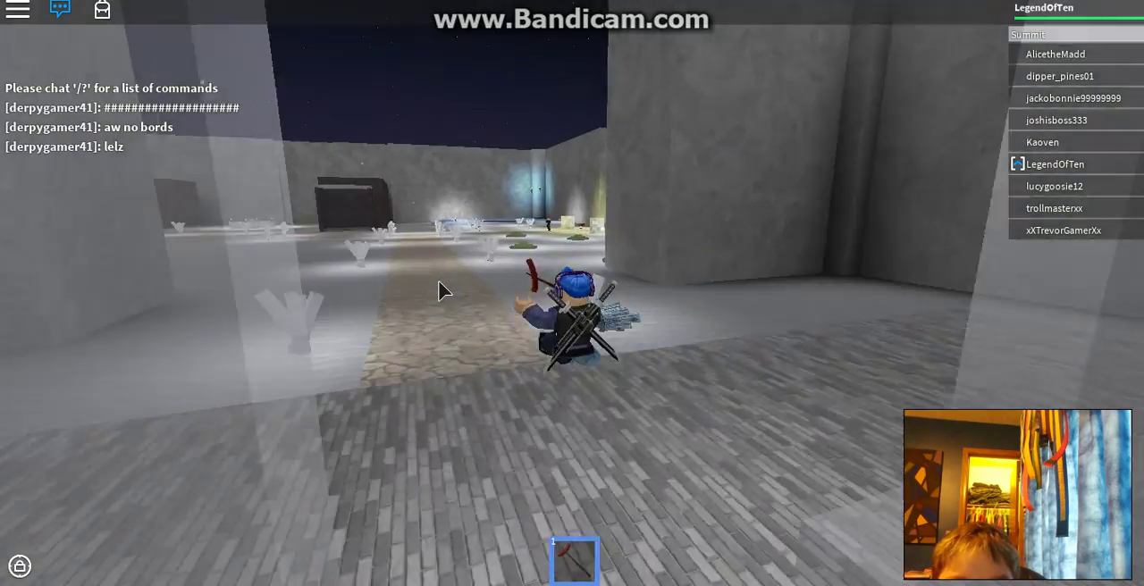
Run along the stone path into the hub and in among the chairs around the carpet
key(w)
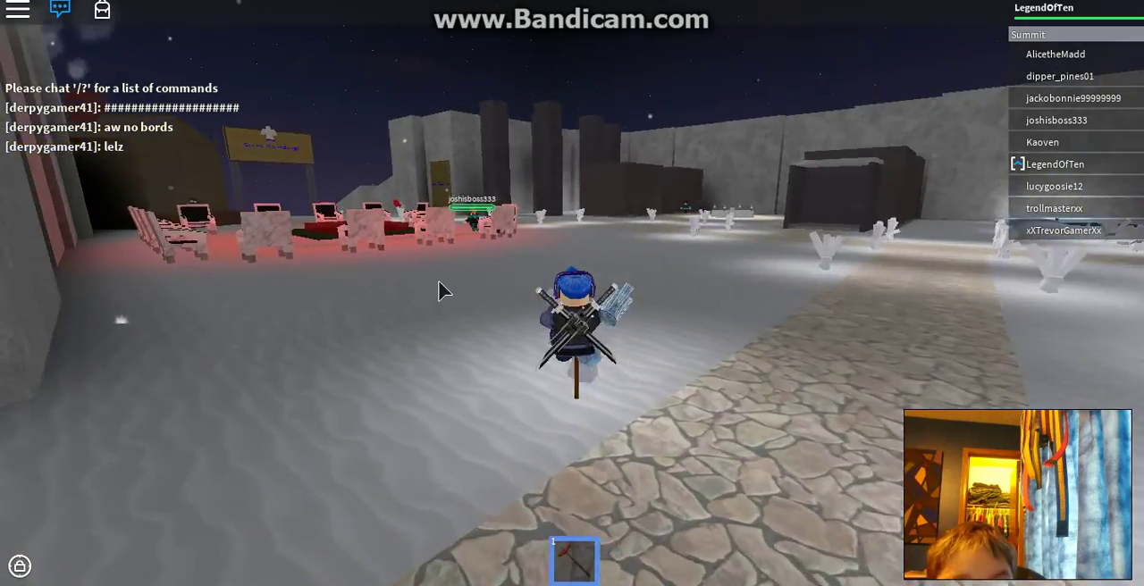
key(w)
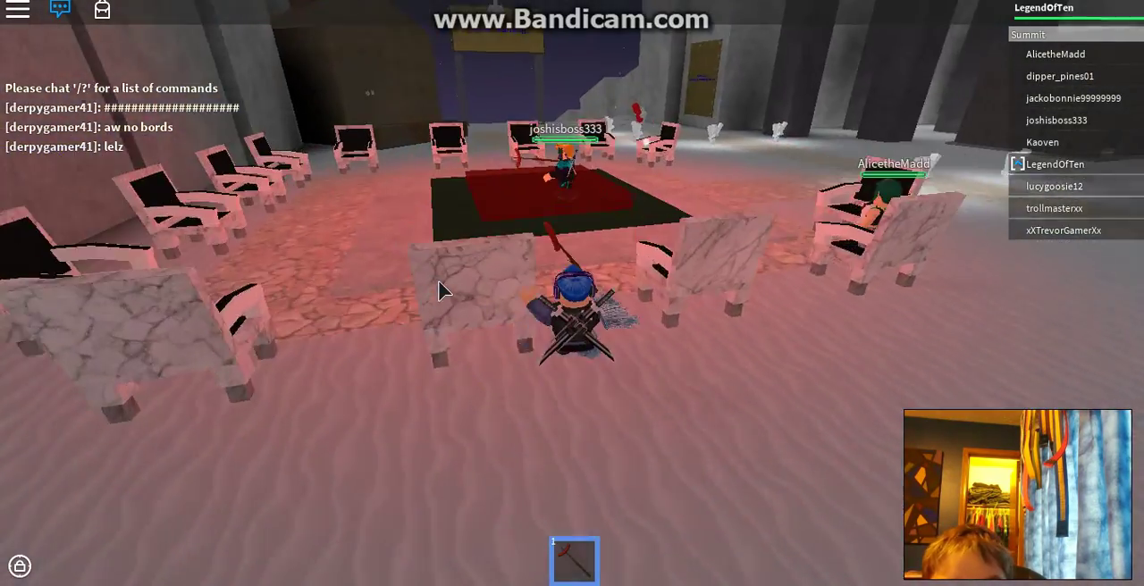
key(w)
drag(438, 290, 547, 293)
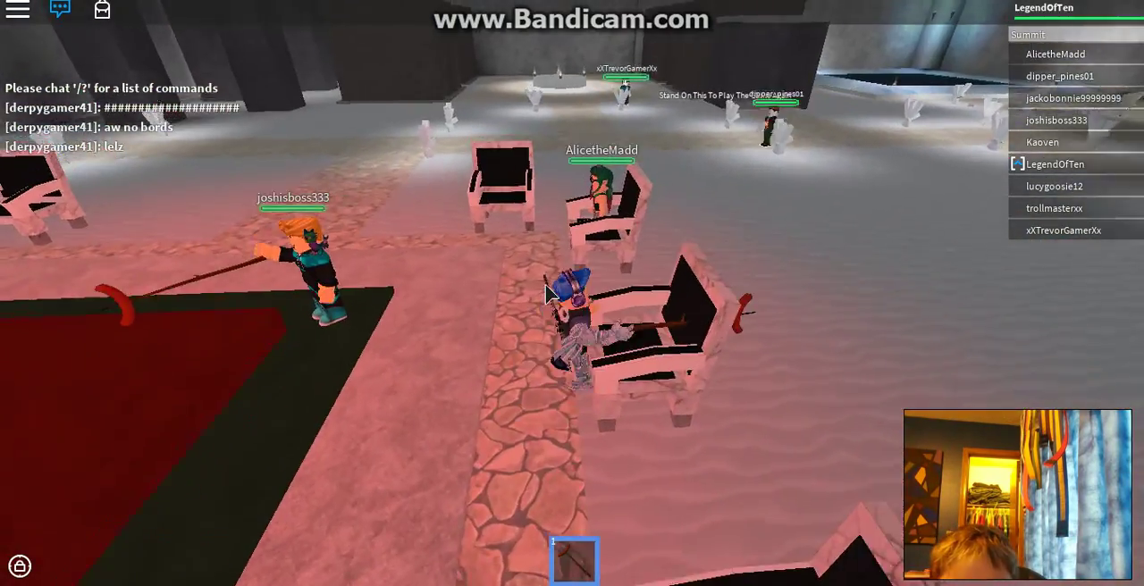
Orbit the view while seated, stand up with Space, and cross the red carpet
right_click(547, 293)
key(space)
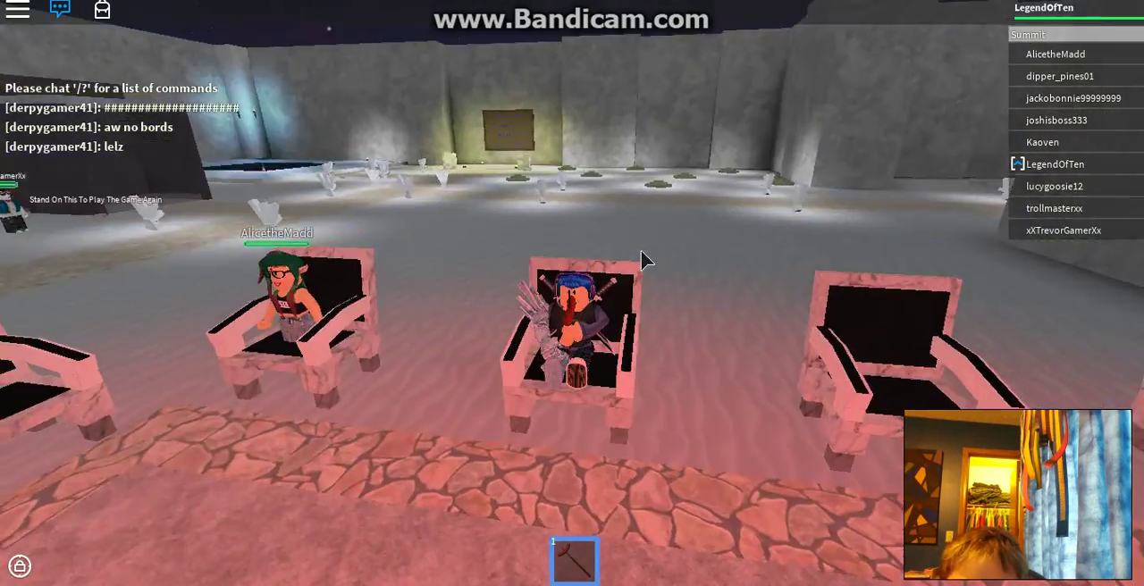
key(w)
key(w)
mouse_move(640, 248)
mouse_down()
mouse_move(695, 212)
mouse_move(506, 231)
mouse_move(565, 207)
mouse_move(330, 230)
mouse_up()
key(w)
key(w)
Walk between the dark stone pillars and through the corridor past the fountain, re-equipping the axe
key(w)
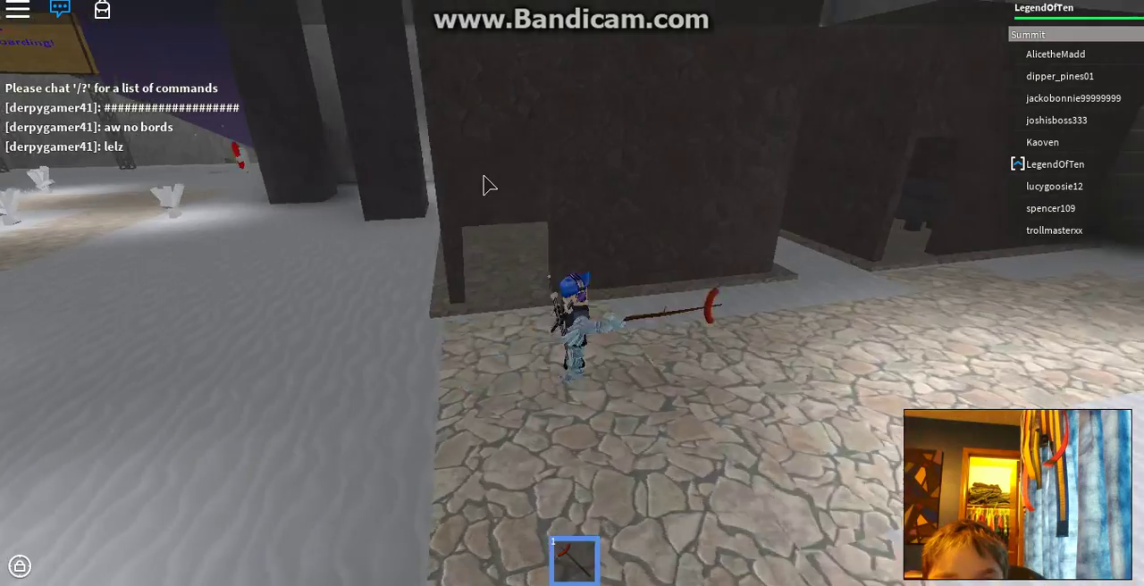
key(w)
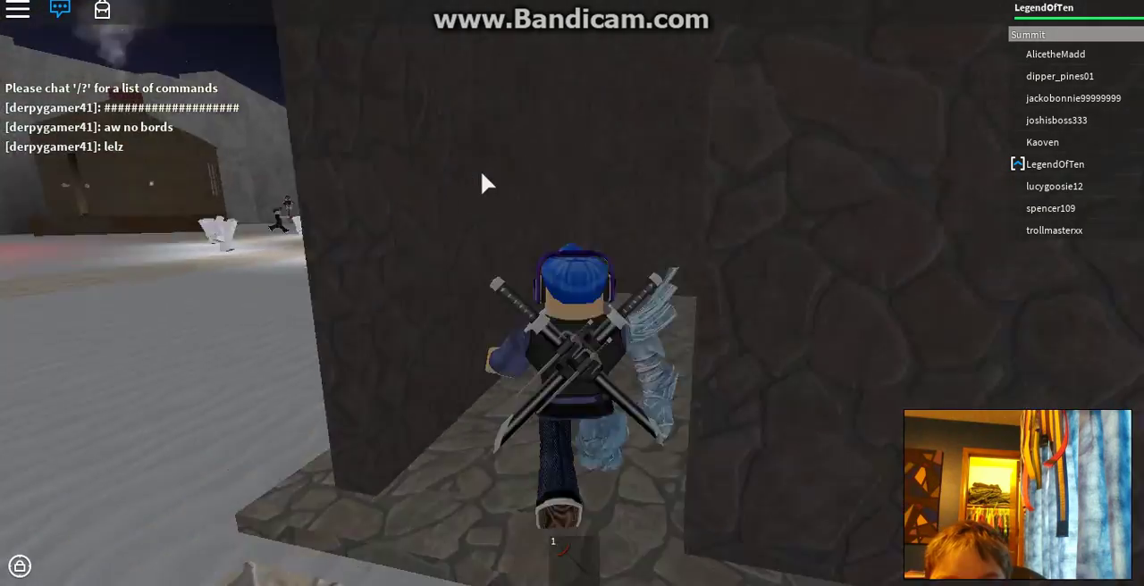
scroll(487, 184, up, 3)
key(w)
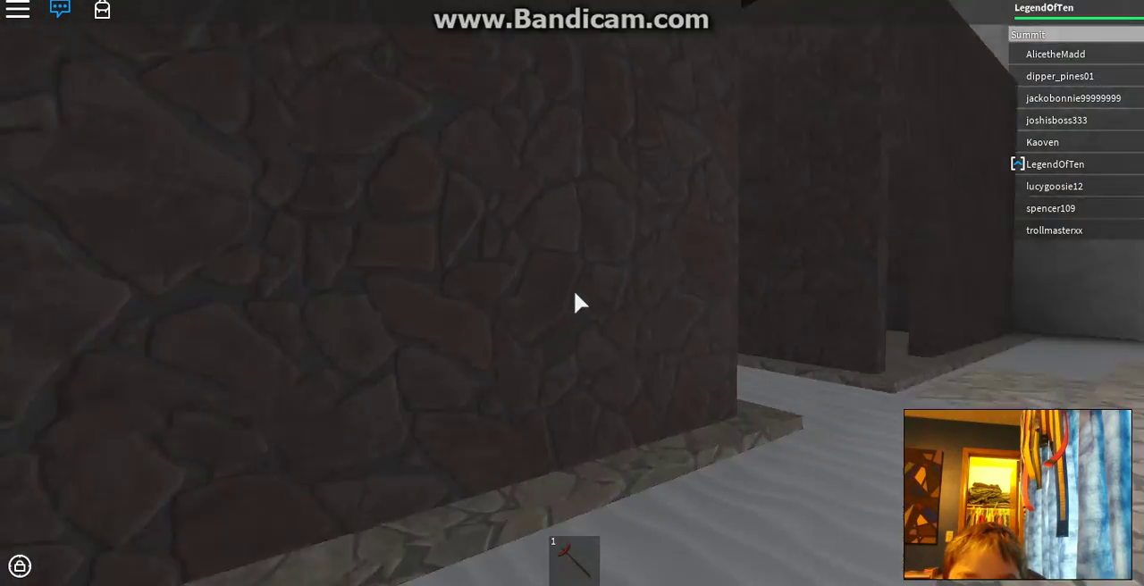
key(w)
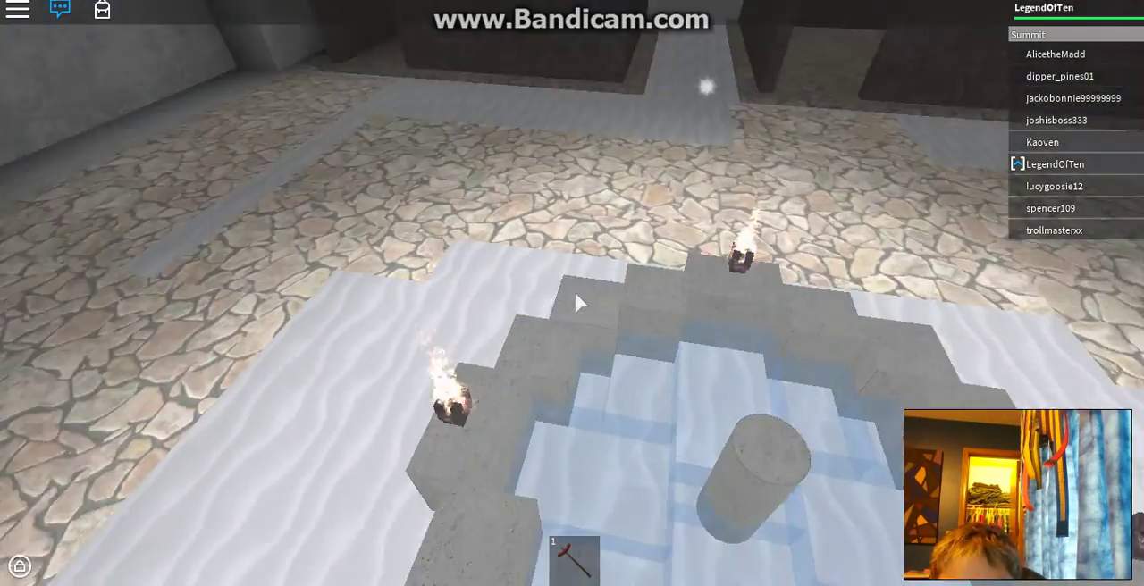
key(w)
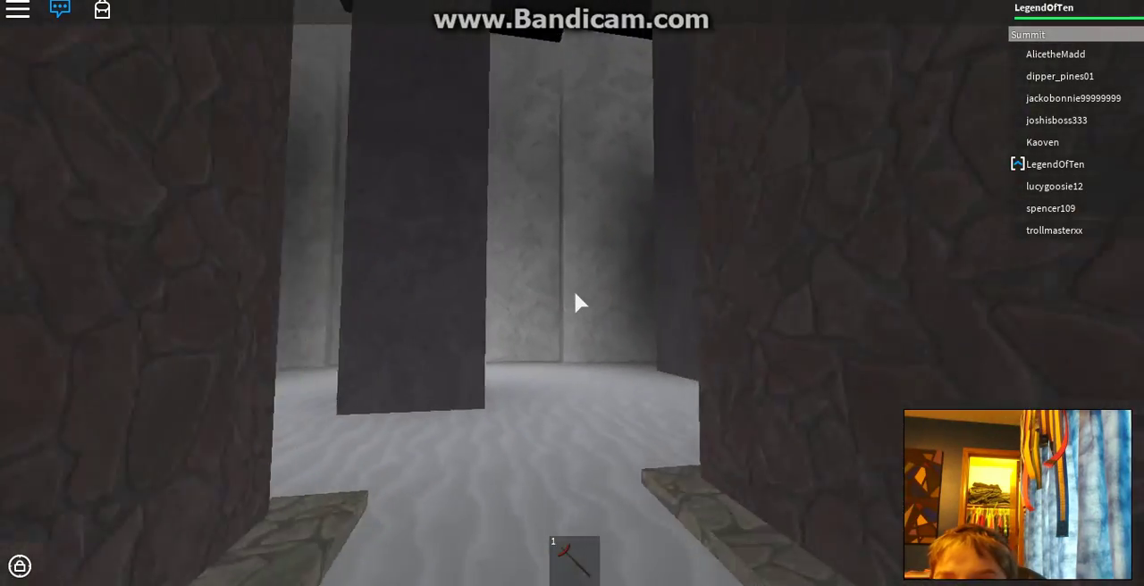
key(w)
Equip the tool with 1 and walk into the brown cabin to look around the fireplace
key(1)
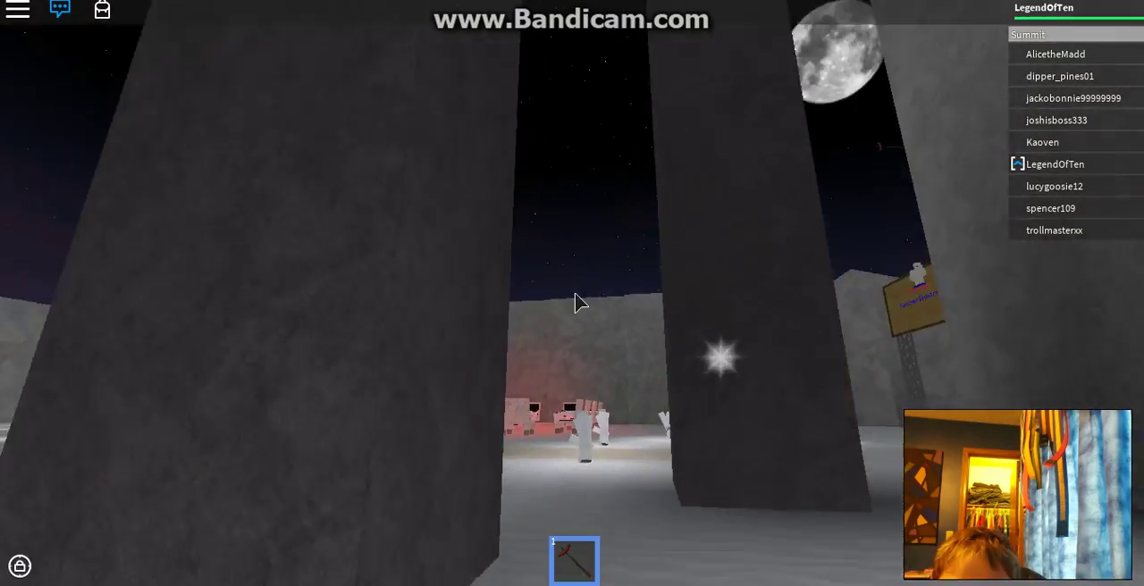
key(w)
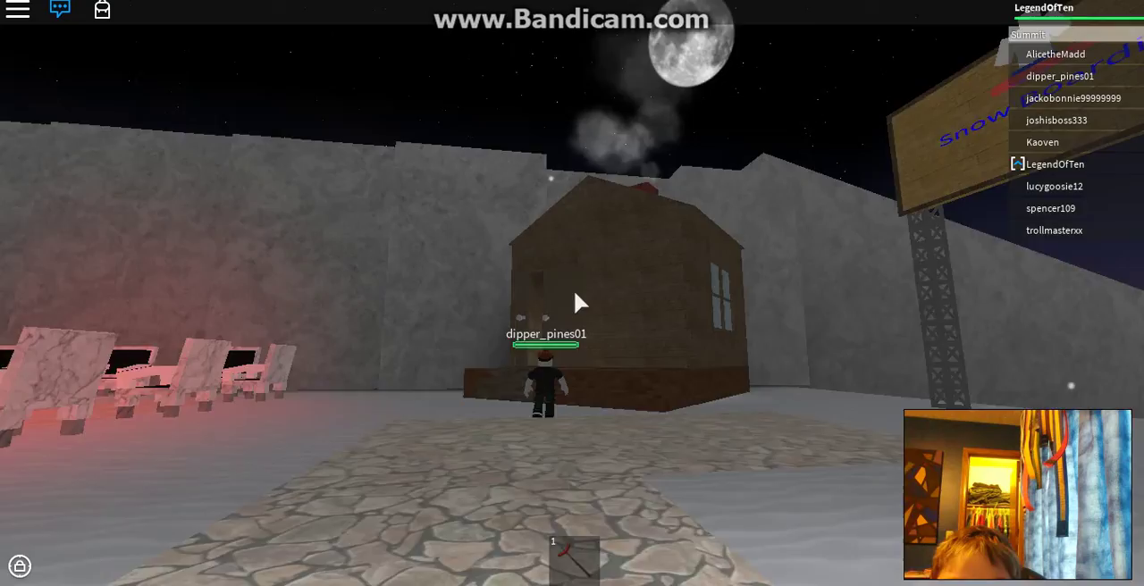
key(w)
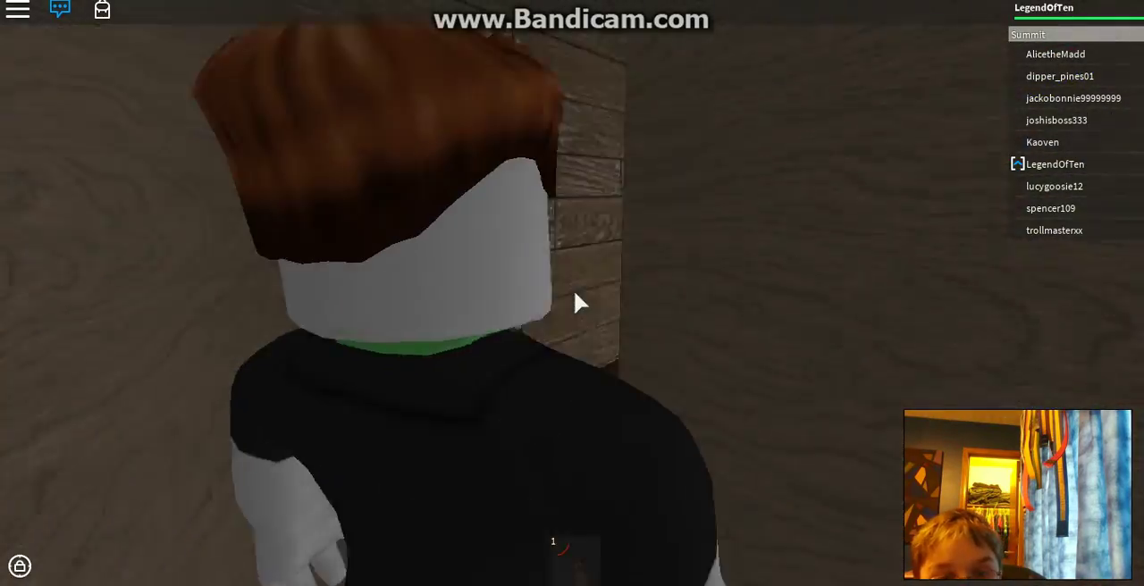
key(w)
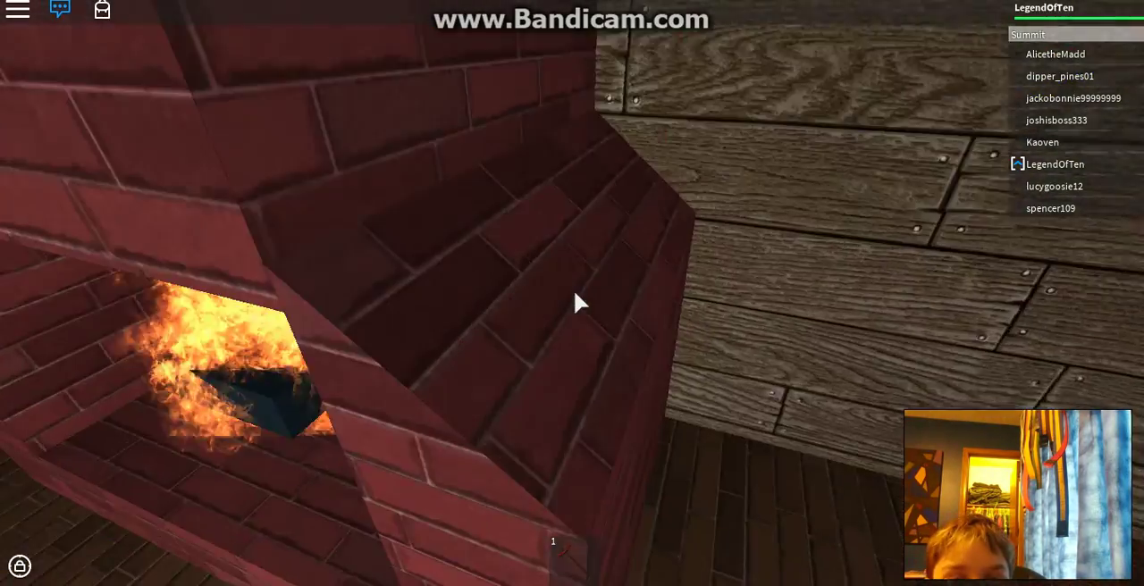
key(w)
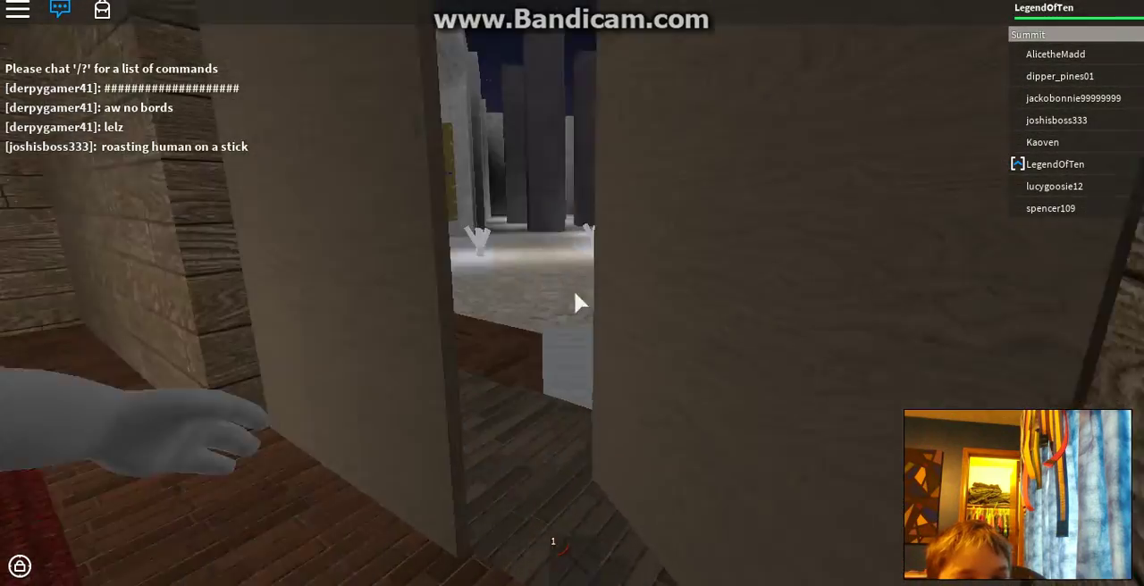
scroll(574, 302, down, 3)
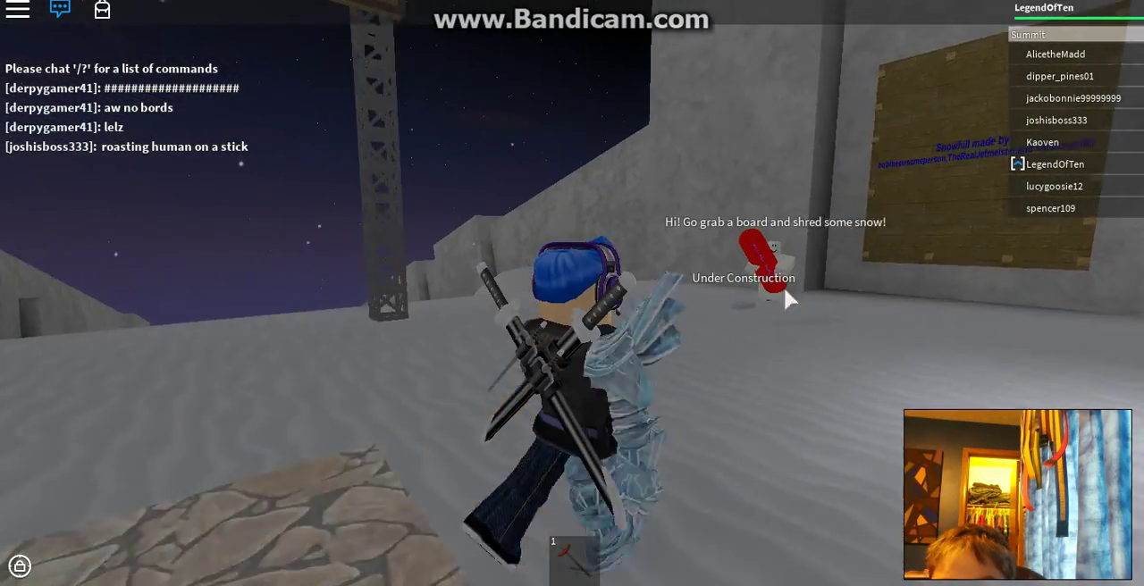
Orbit the camera and walk the avatar past the snowboard greeter toward the wooden credits sign
right_click(799, 290)
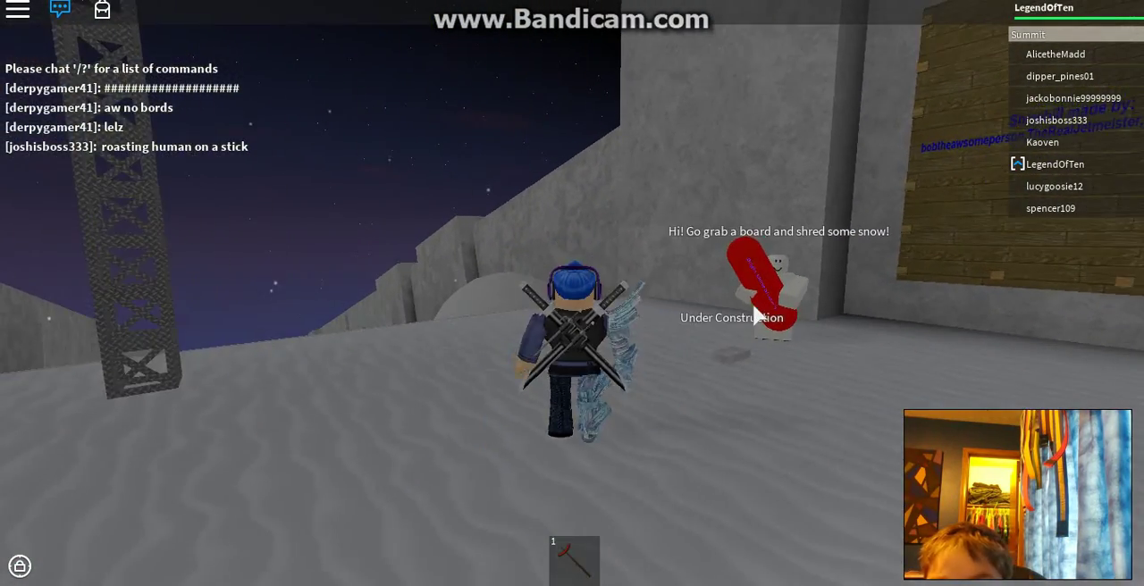
key(w)
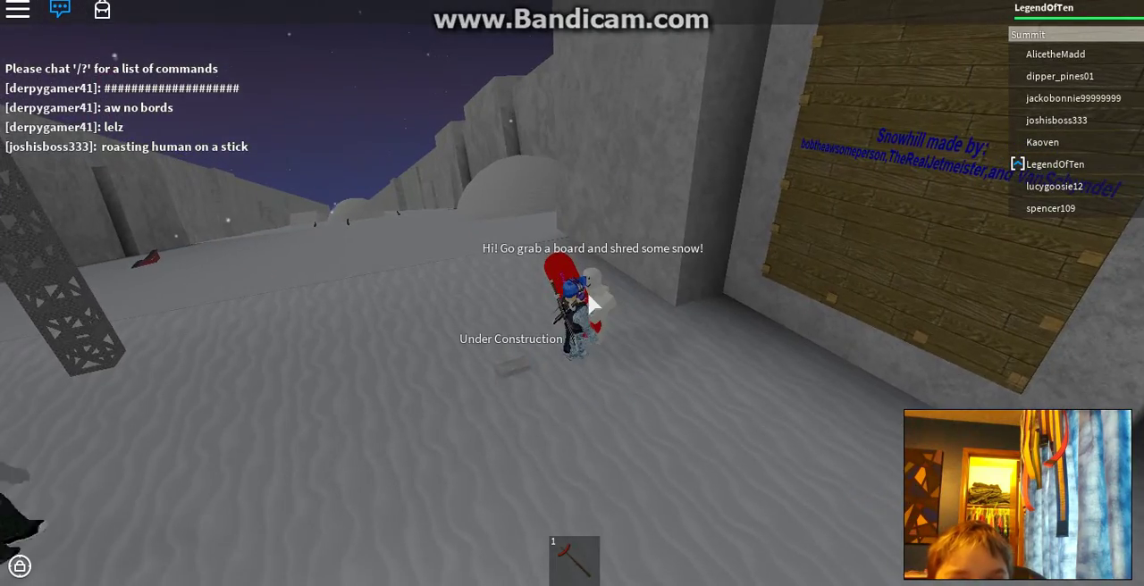
drag(587, 291, 645, 231)
key(w)
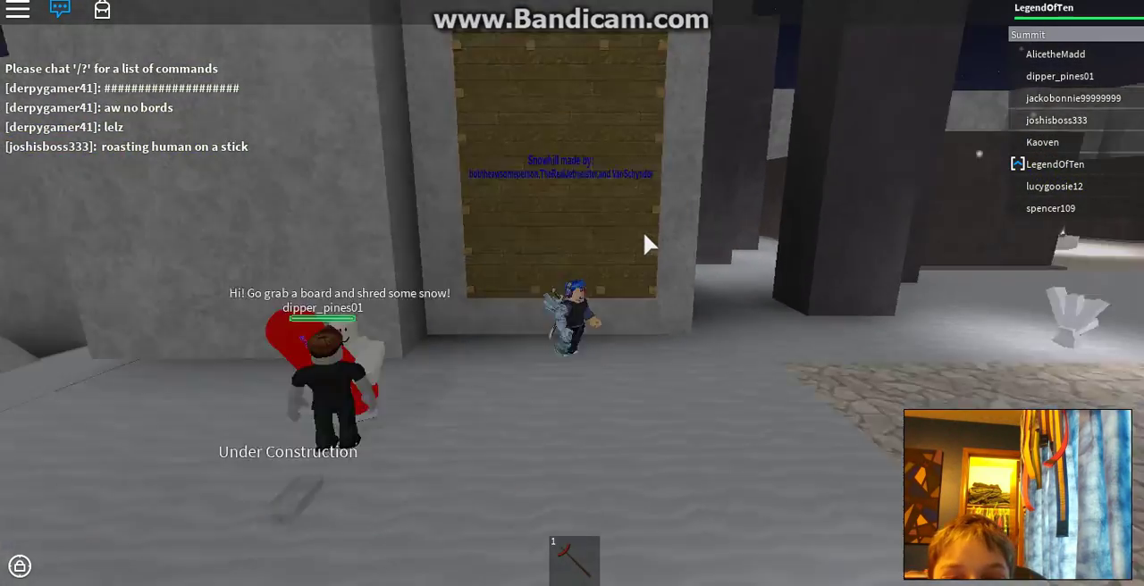
scroll(645, 230, down, 3)
drag(642, 230, 376, 364)
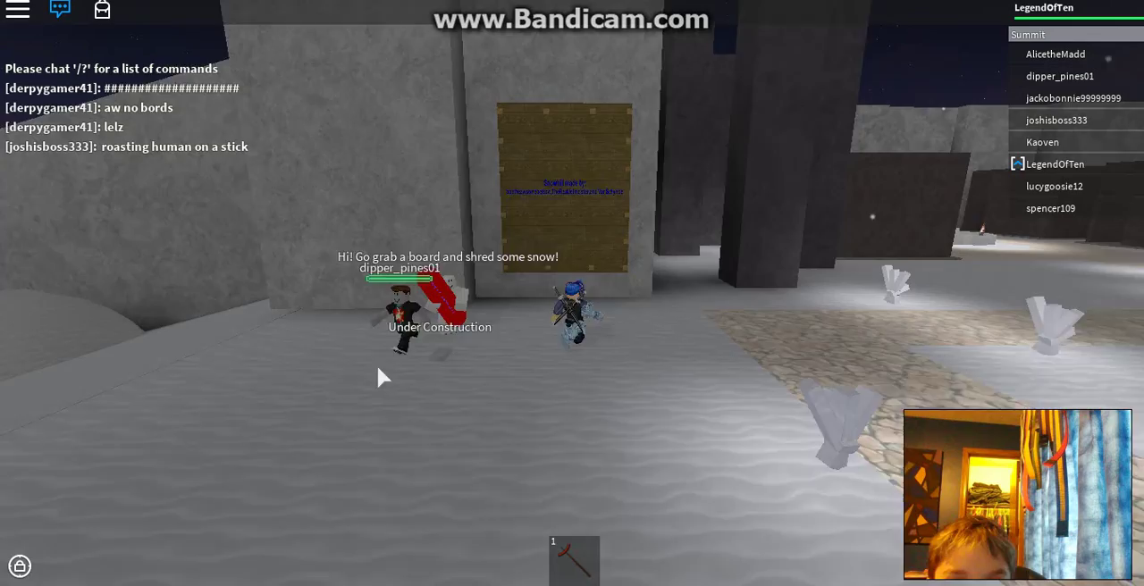
scroll(570, 273, down, 5)
scroll(570, 272, down, 5)
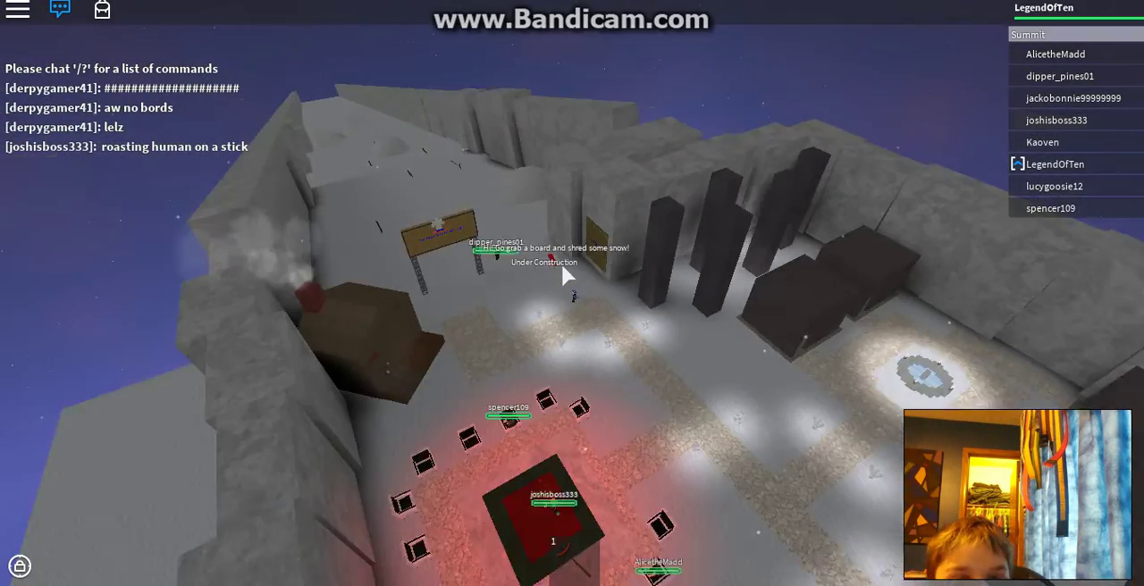
scroll(569, 275, up, 5)
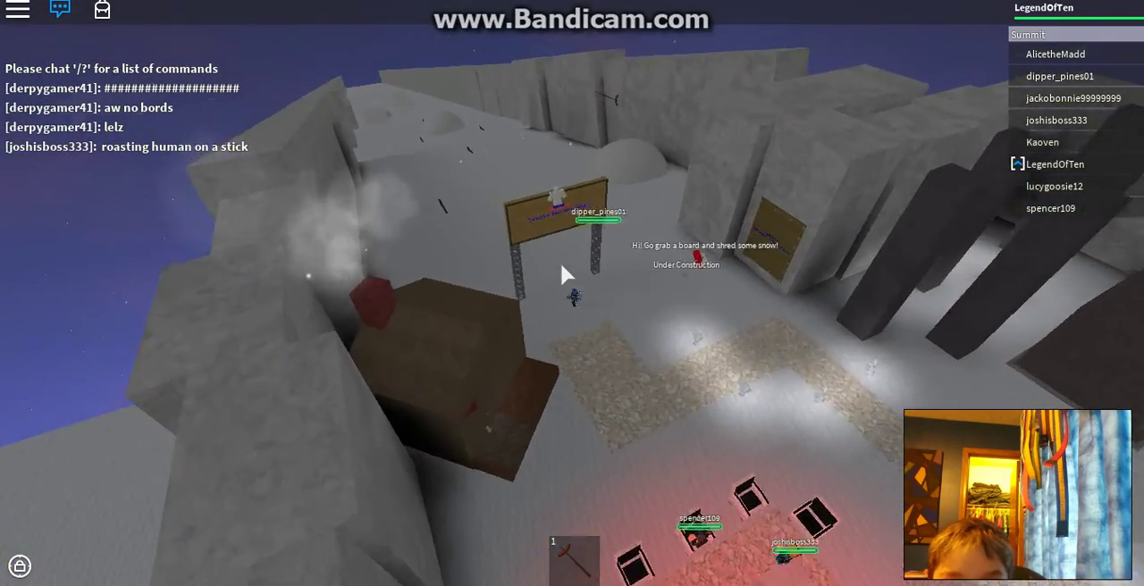
scroll(569, 275, up, 5)
Look behind the avatar, then walk across the snow to the gate marked 5
right_click(568, 275)
drag(568, 275, 597, 214)
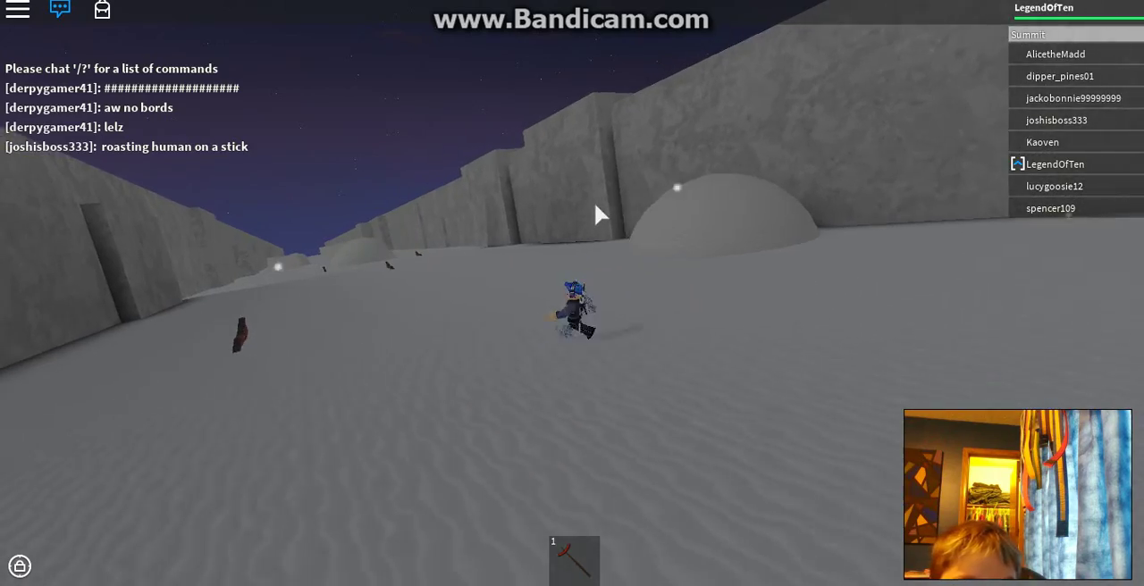
key(w)
key(w)
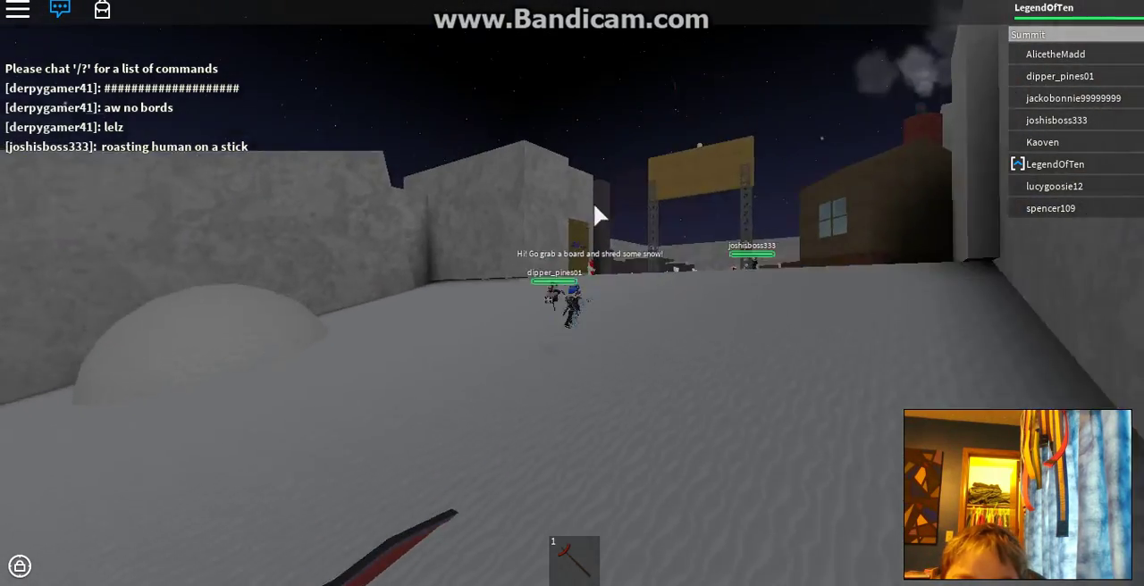
key(w)
key(w)
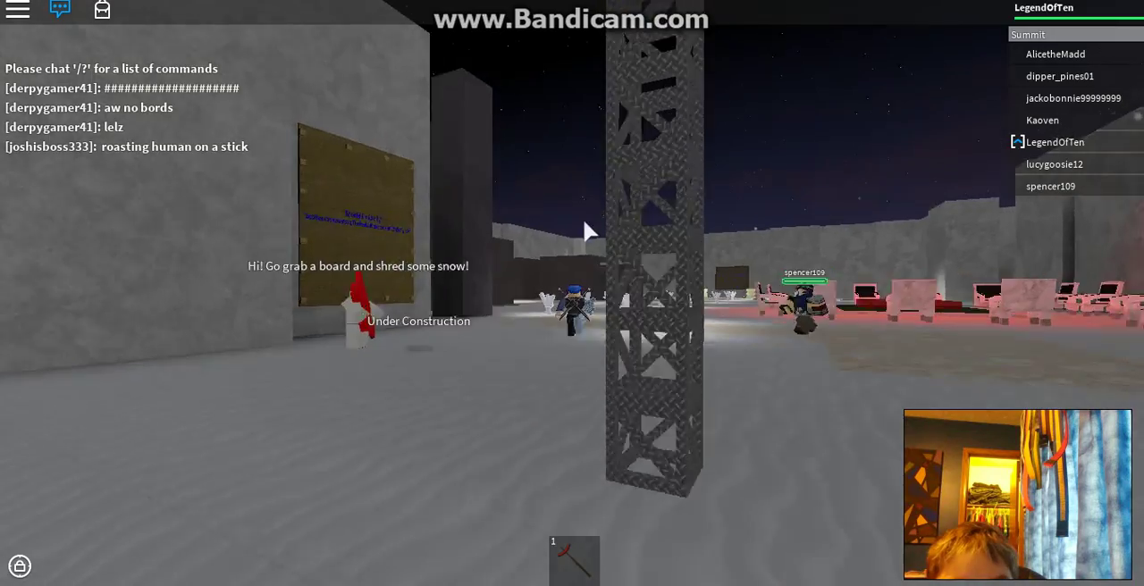
mouse_move(593, 208)
mouse_down()
mouse_move(454, 312)
mouse_move(298, 302)
mouse_move(300, 315)
mouse_move(380, 284)
mouse_move(683, 244)
mouse_up()
key(w)
key(w)
key(w)
Walk through gate 5 into the grey room and equip the red-tipped stick with key 1
key(w)
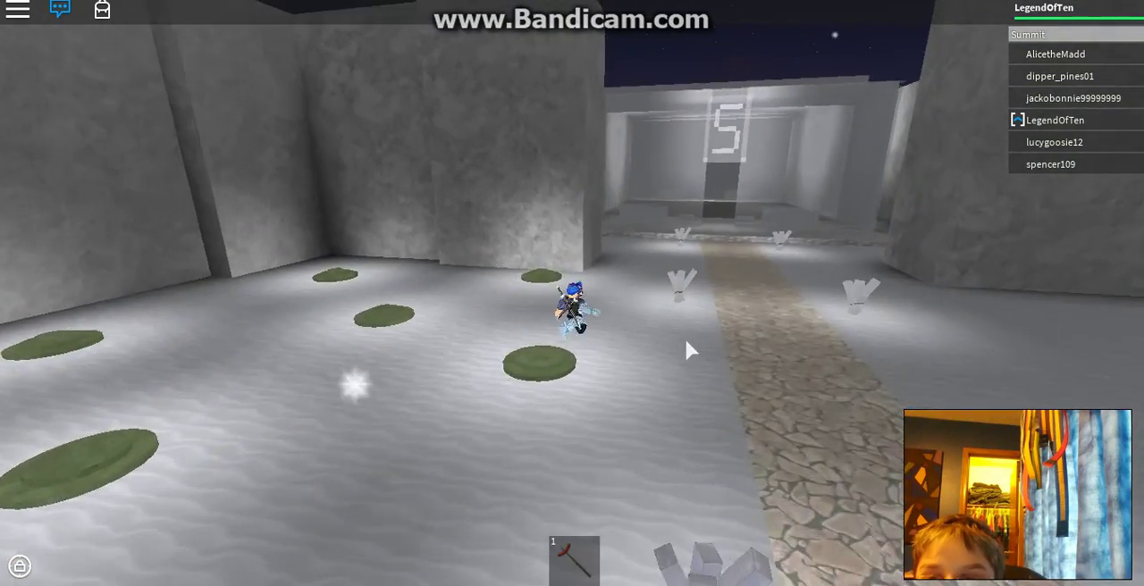
key(w)
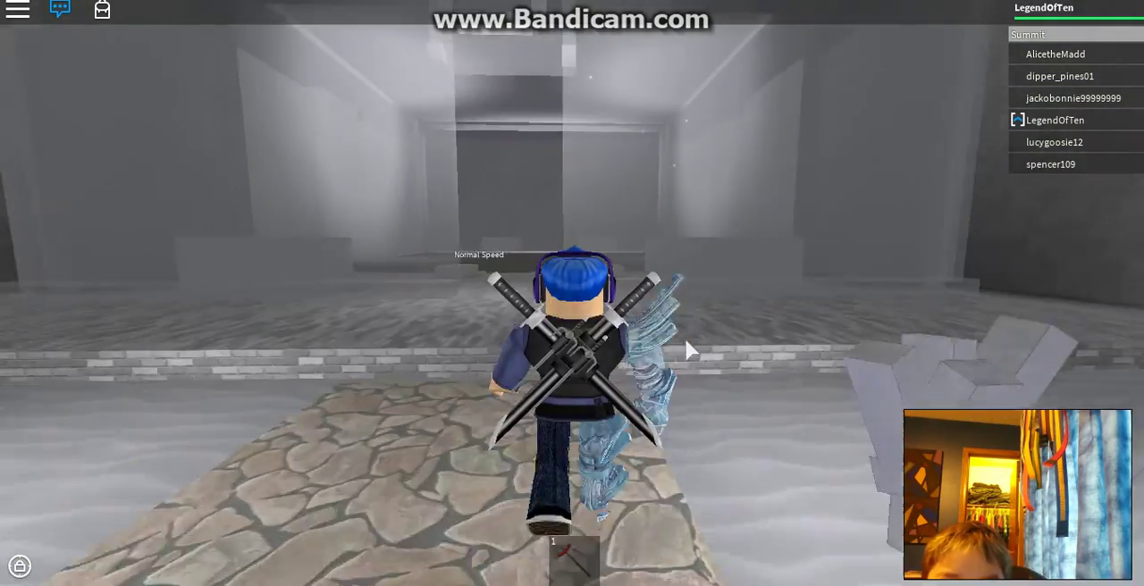
scroll(685, 337, up, 5)
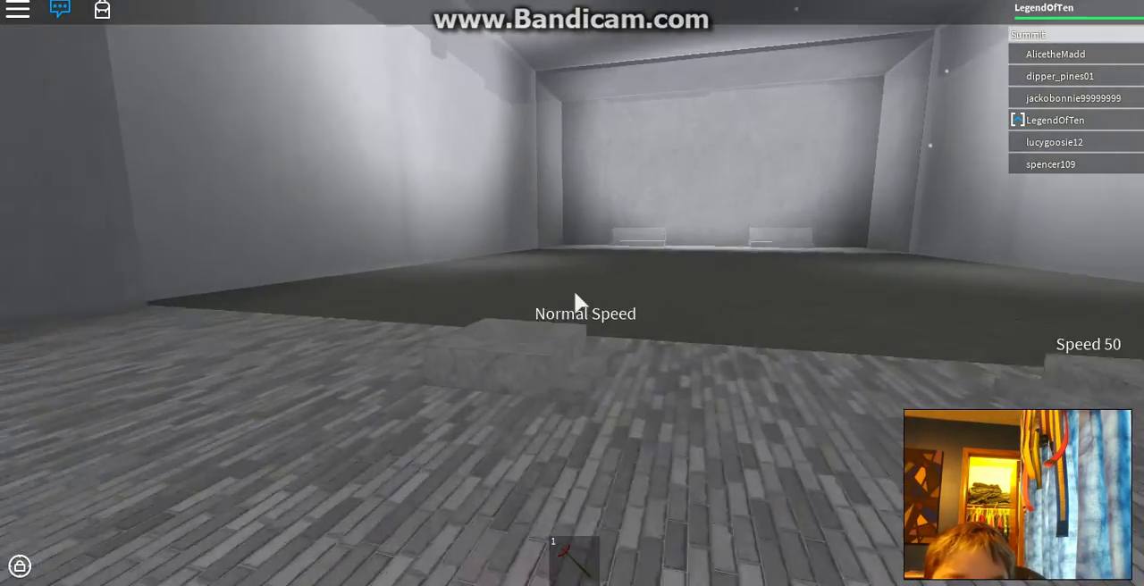
key(w)
key(1)
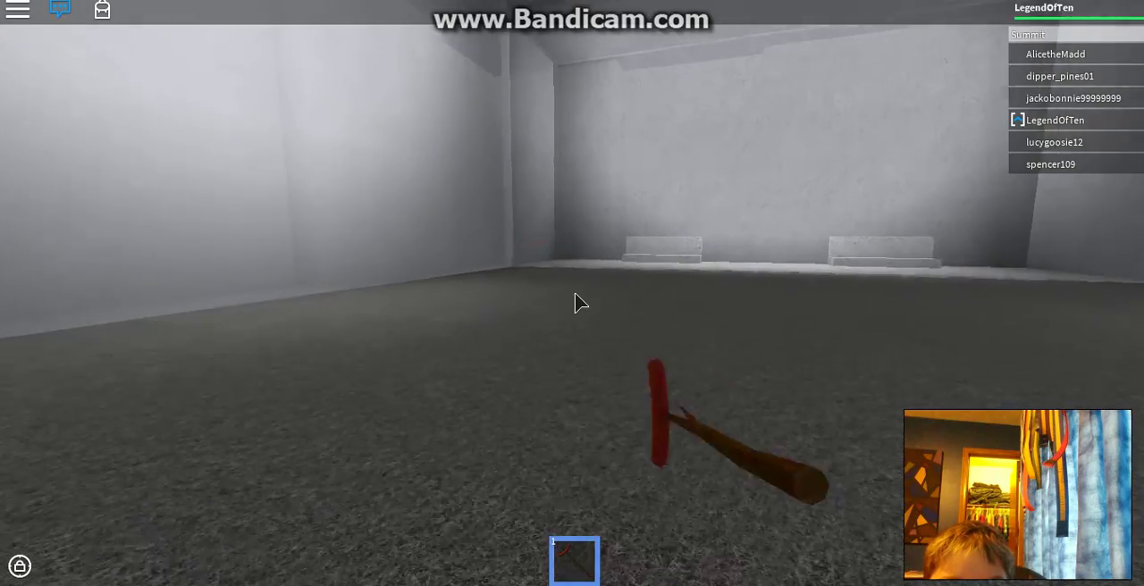
drag(576, 302, 580, 303)
key(w)
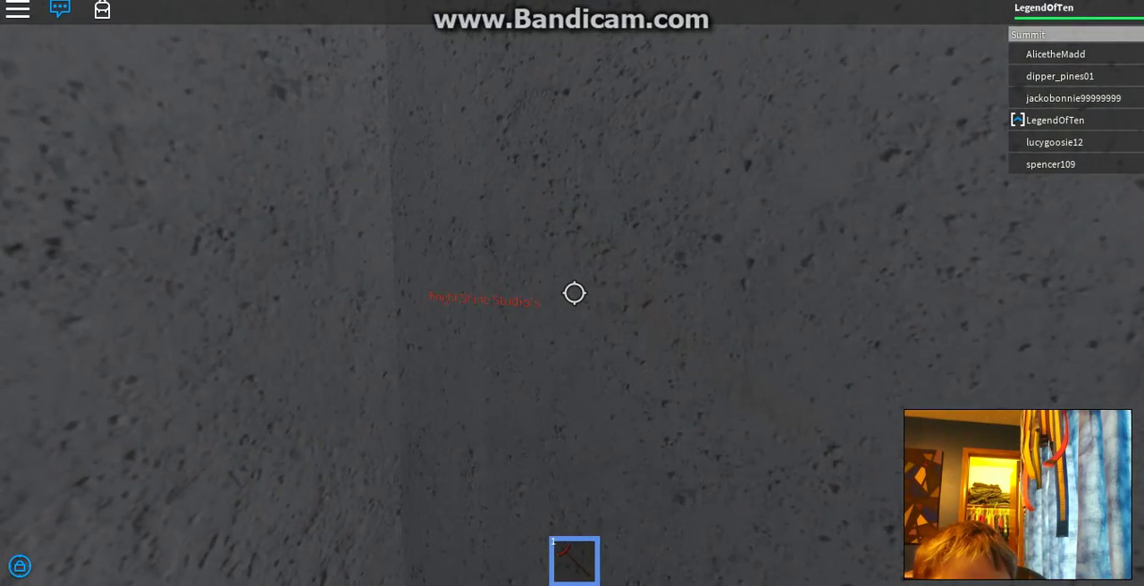
scroll(579, 303, up, 5)
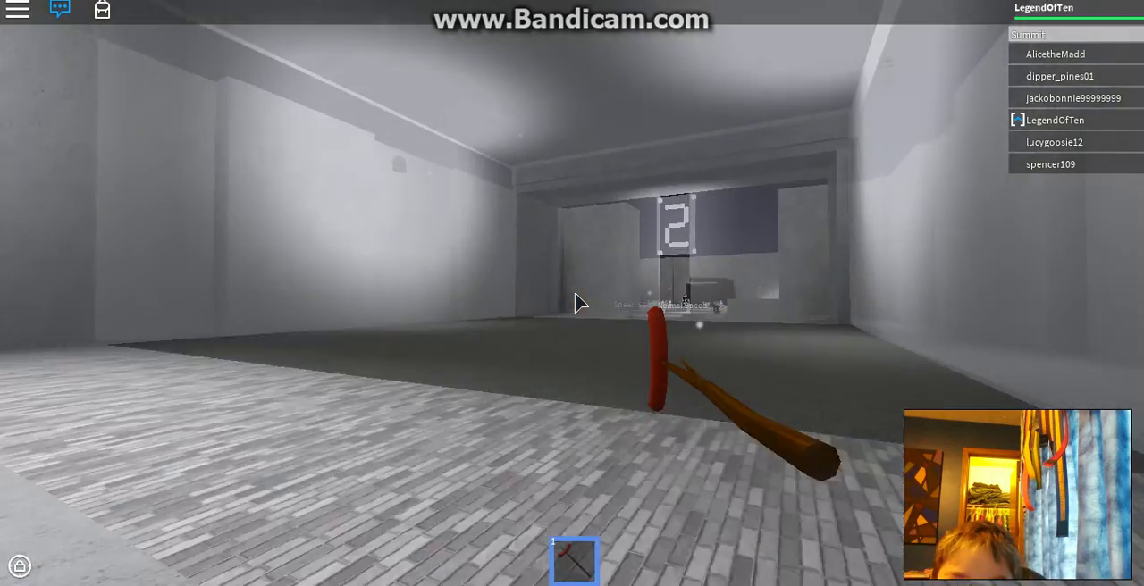
Walk past the gate marked 2 and run back out along the stone path
key(w)
scroll(580, 303, down, 3)
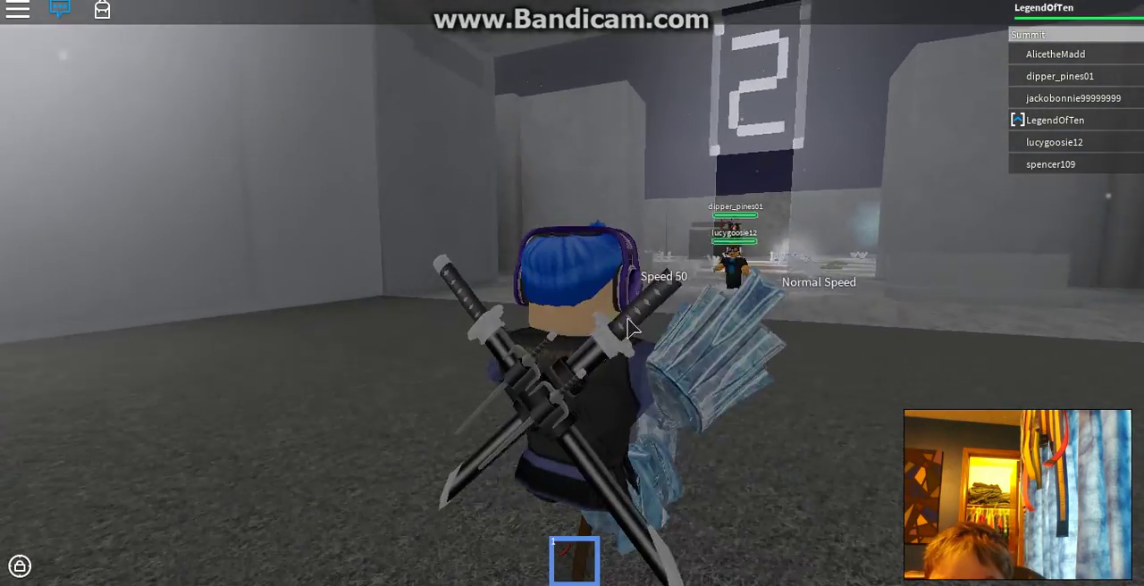
key(w)
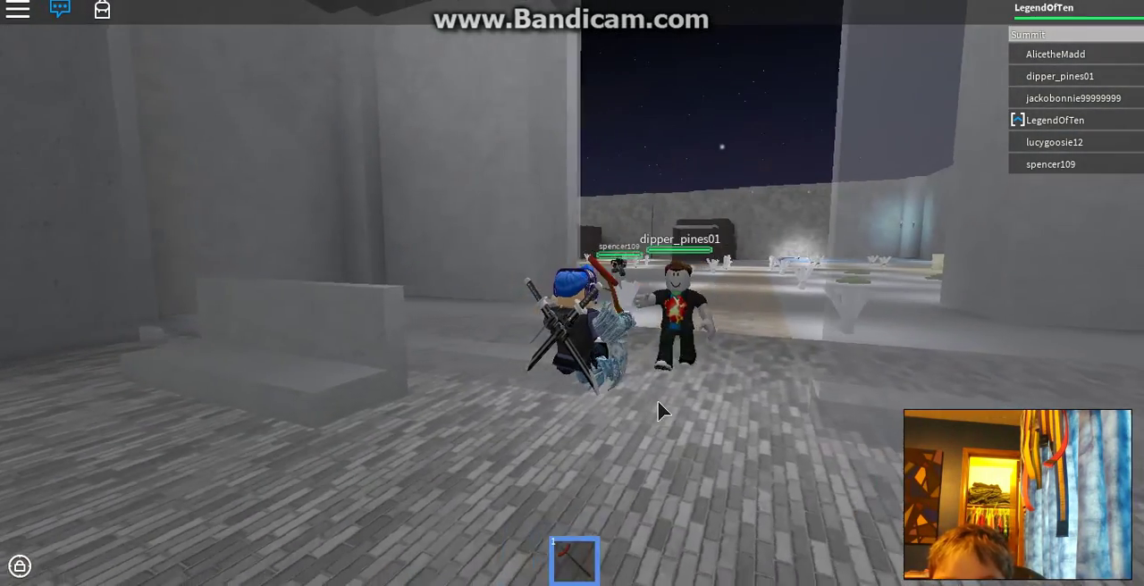
key(w)
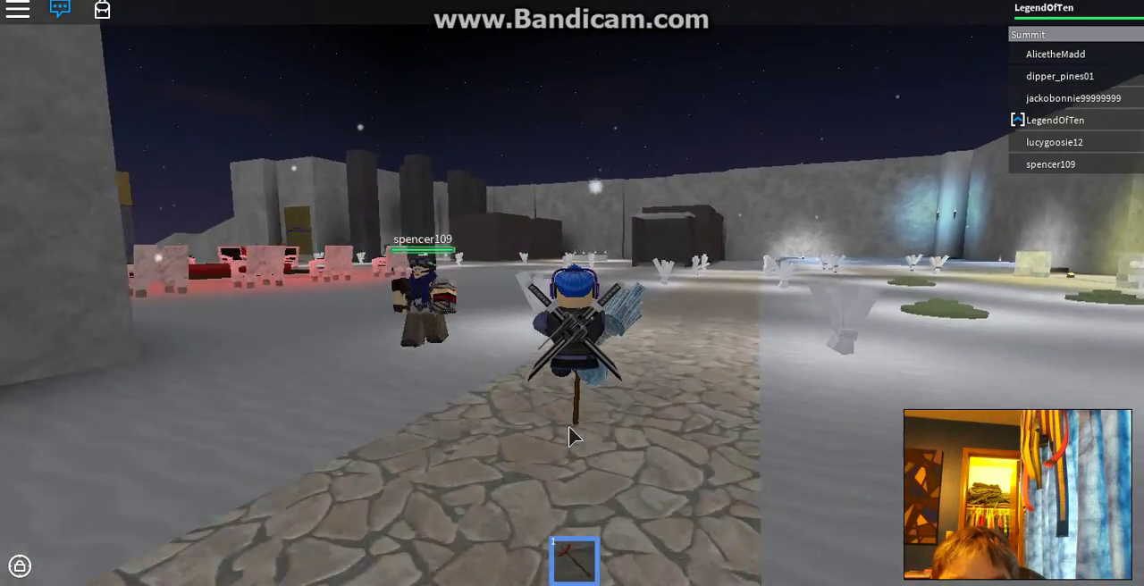
key(w)
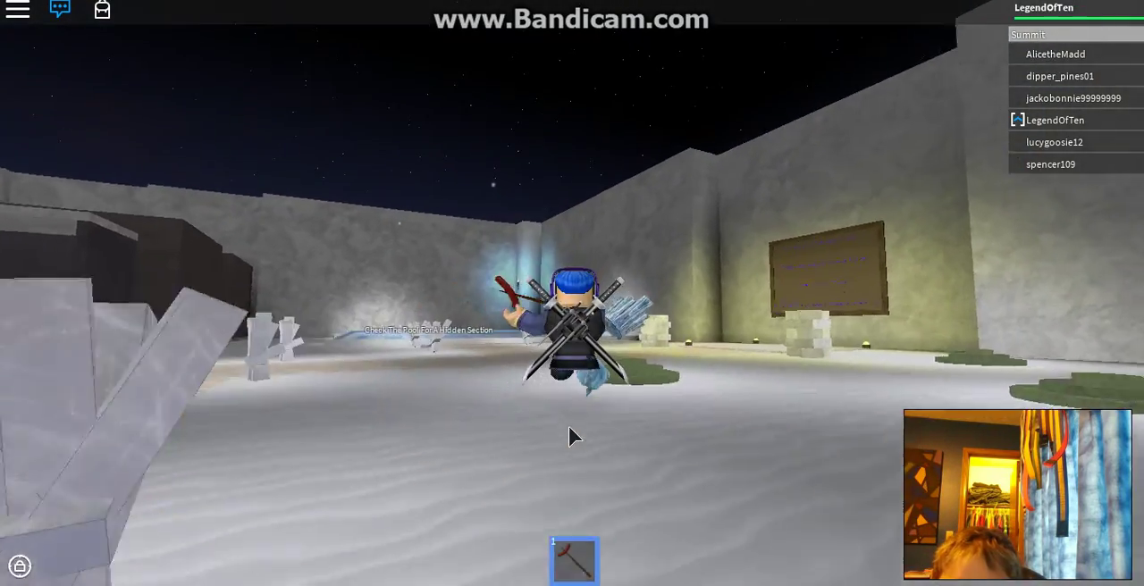
Jump into the icy pool, swim across and climb out onto land
key(w)
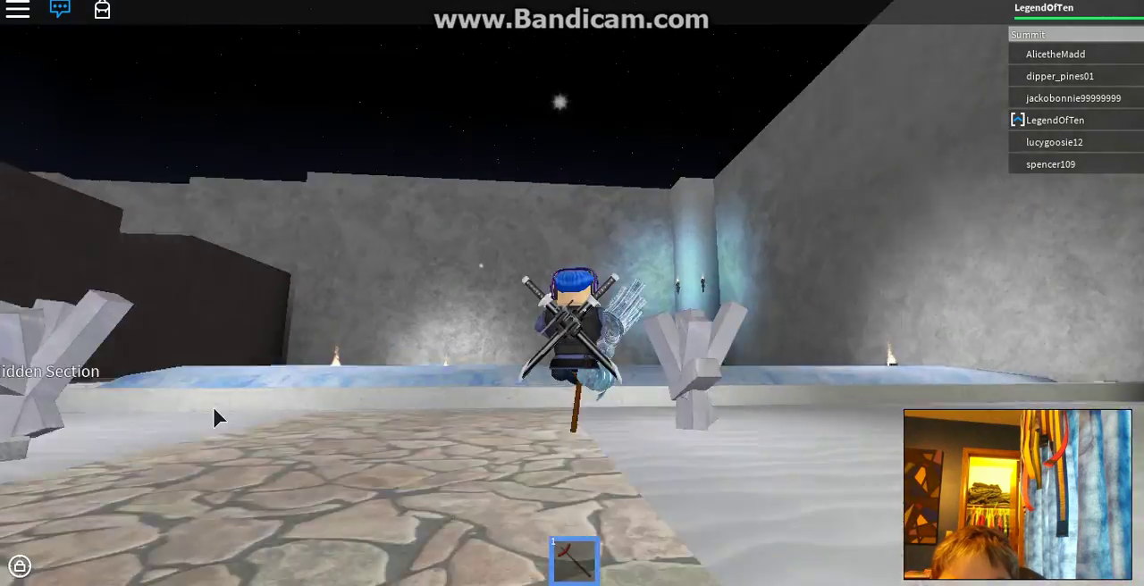
key(w)
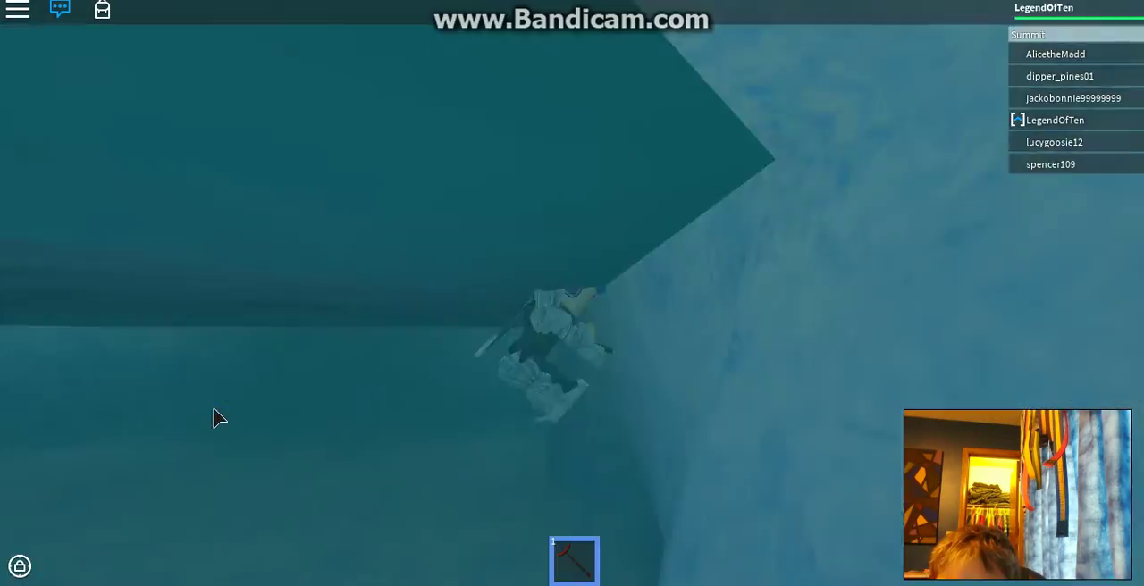
key(w)
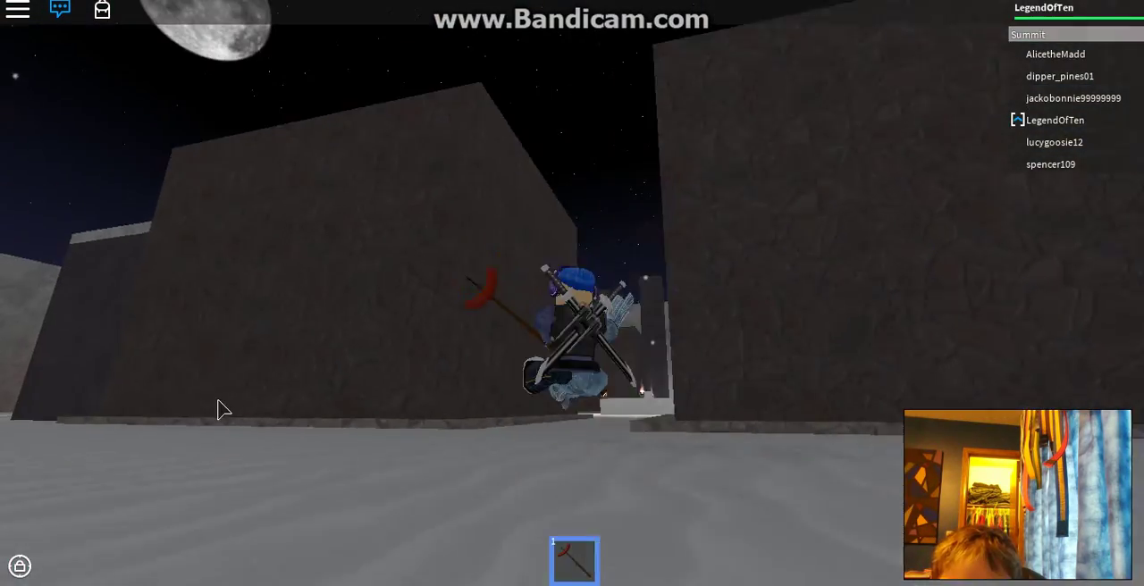
Run through the stone corridor past the fire-pit chairs to the Snow Boarding! cabin
key(w)
key(w)
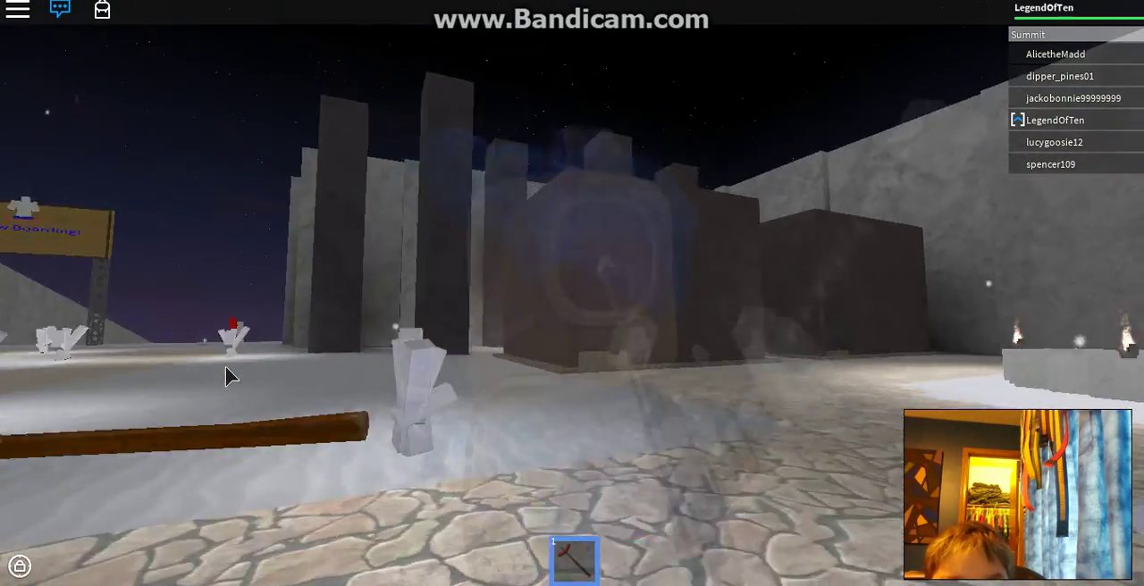
scroll(231, 376, down, 3)
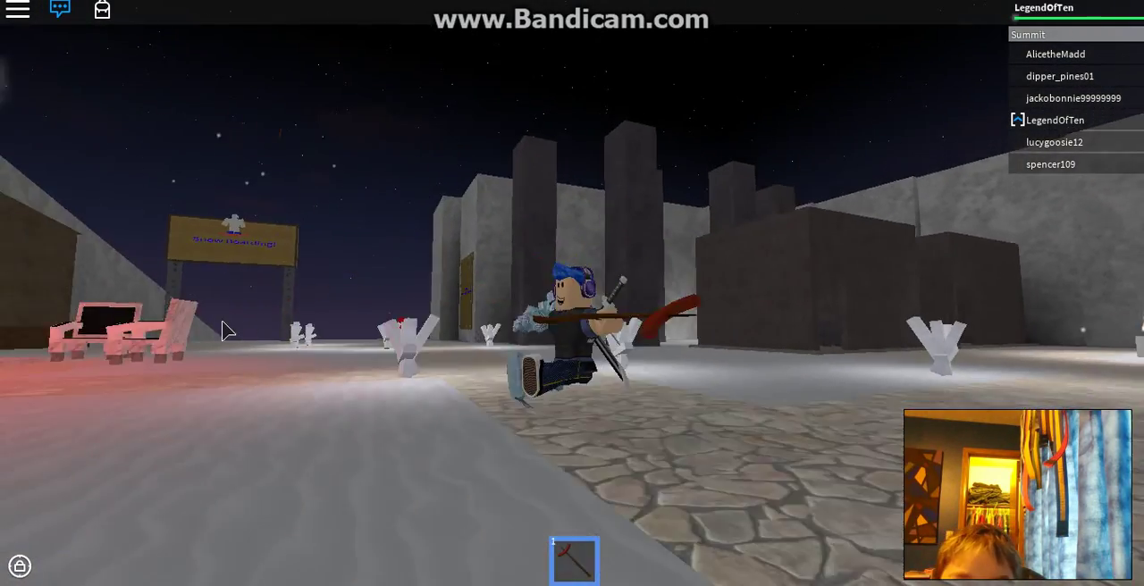
scroll(223, 327, up, 3)
key(w)
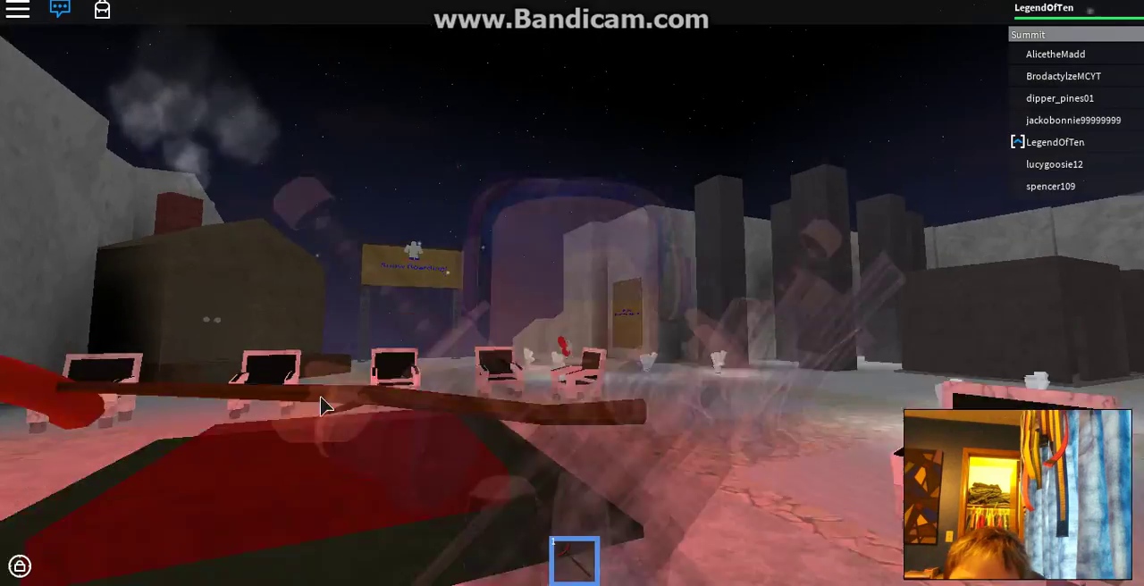
scroll(323, 405, down, 3)
key(w)
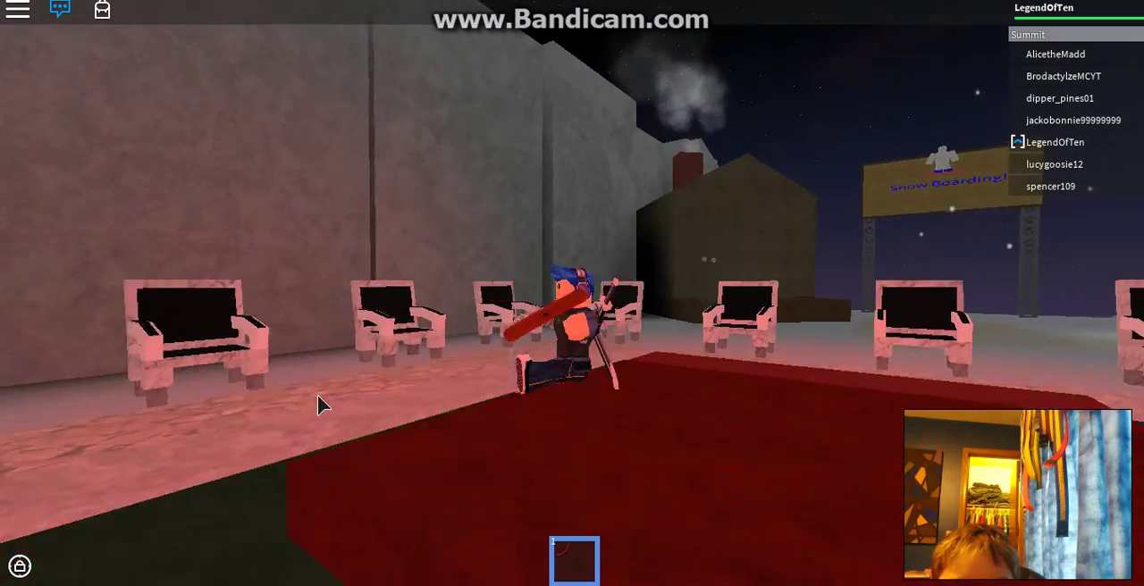
key(w)
Climb the snowy canyon slope toward the distant cabin, orbiting the camera around the avatar
mouse_move(315, 355)
mouse_down()
mouse_move(588, 434)
mouse_move(427, 328)
mouse_up()
key(w)
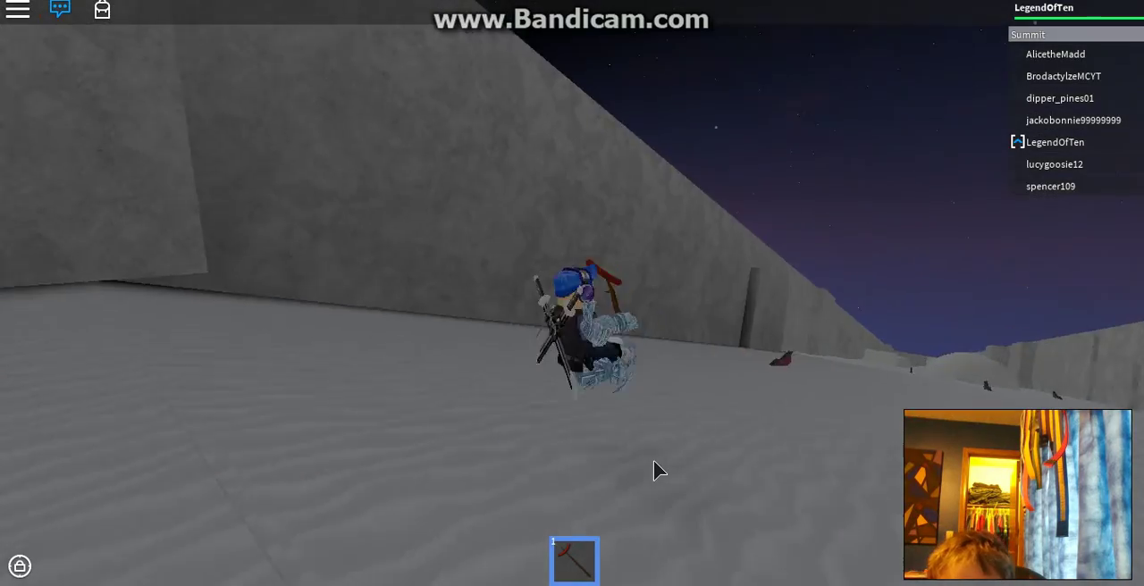
key(w)
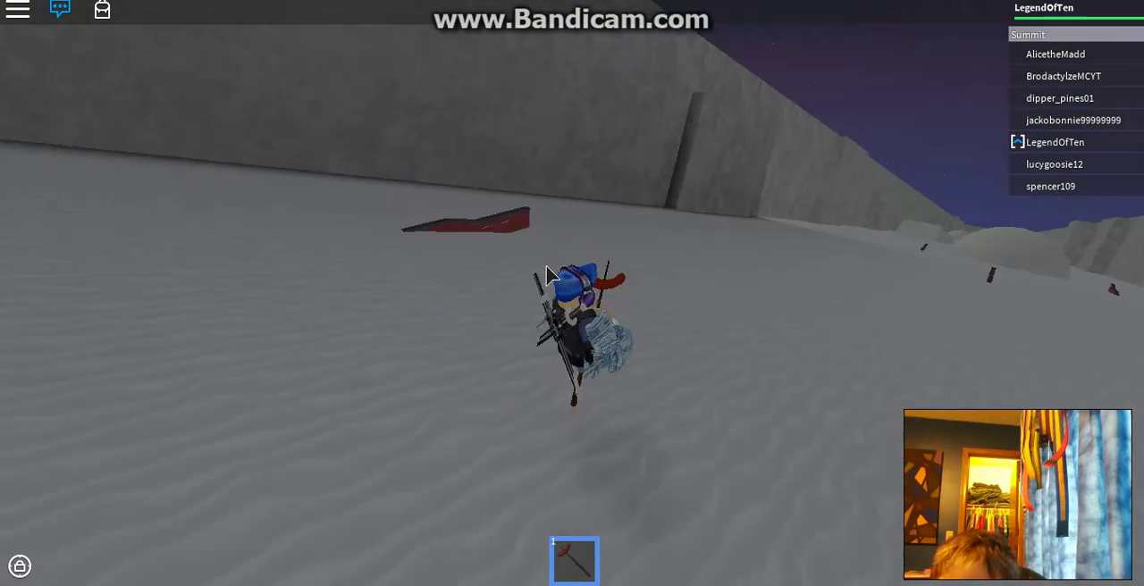
scroll(568, 256, down, 3)
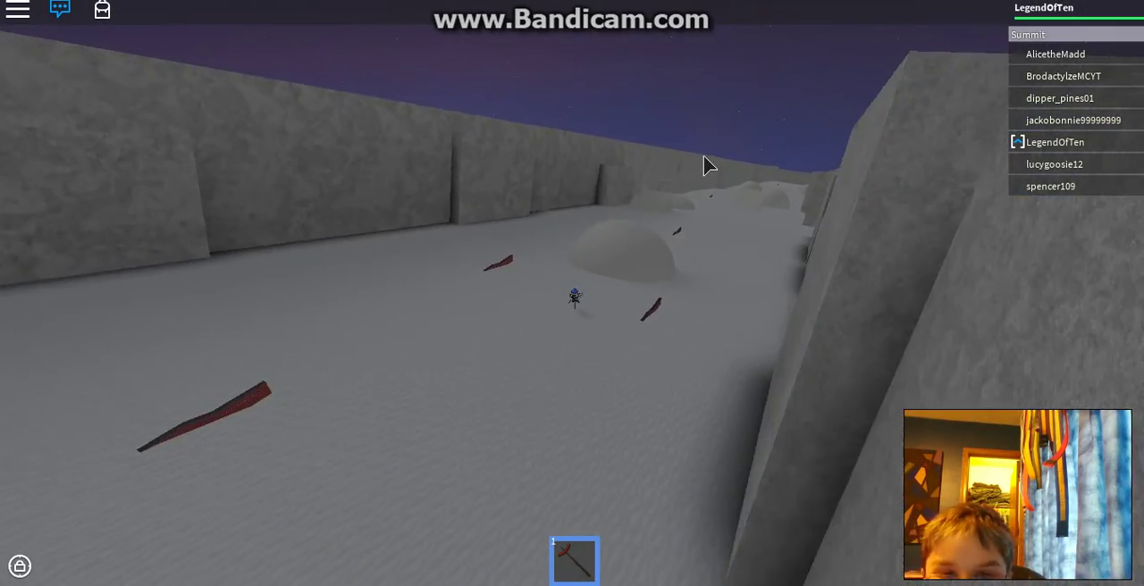
drag(692, 187, 630, 266)
drag(500, 186, 520, 187)
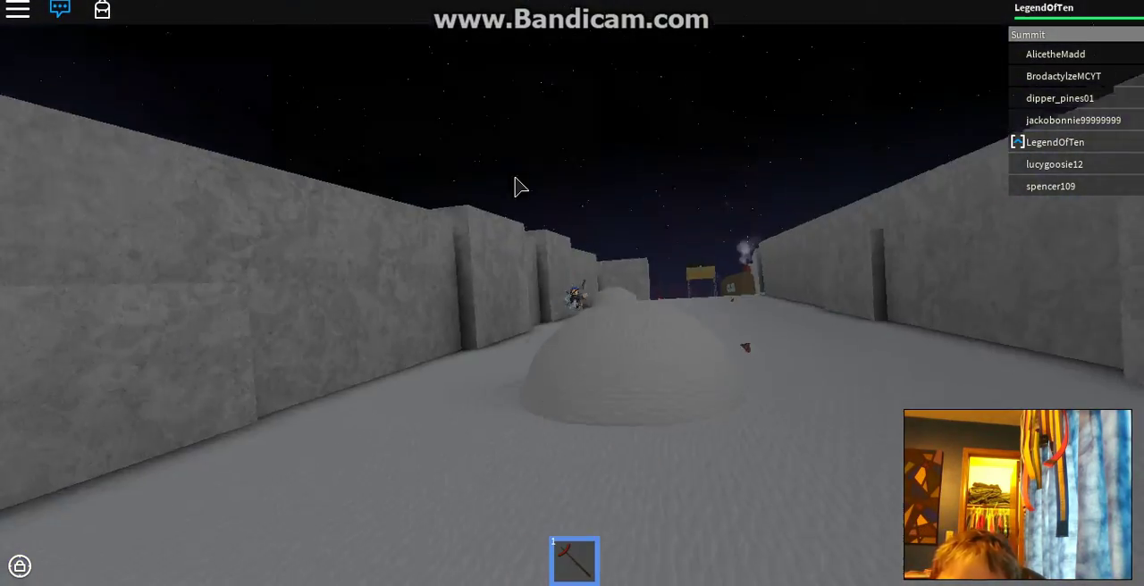
scroll(896, 436, up, 3)
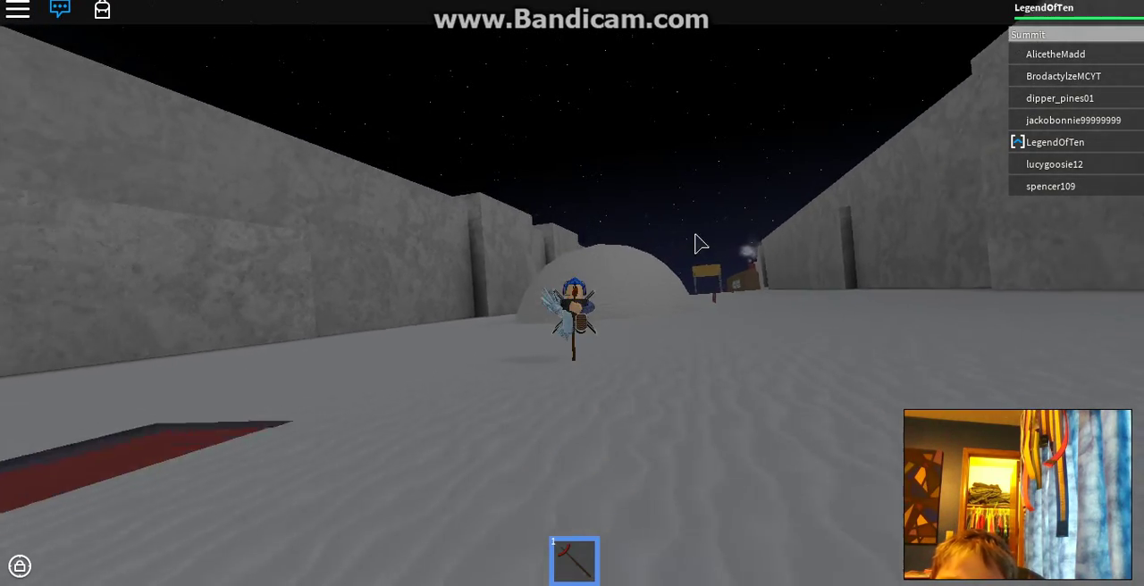
drag(696, 272, 696, 271)
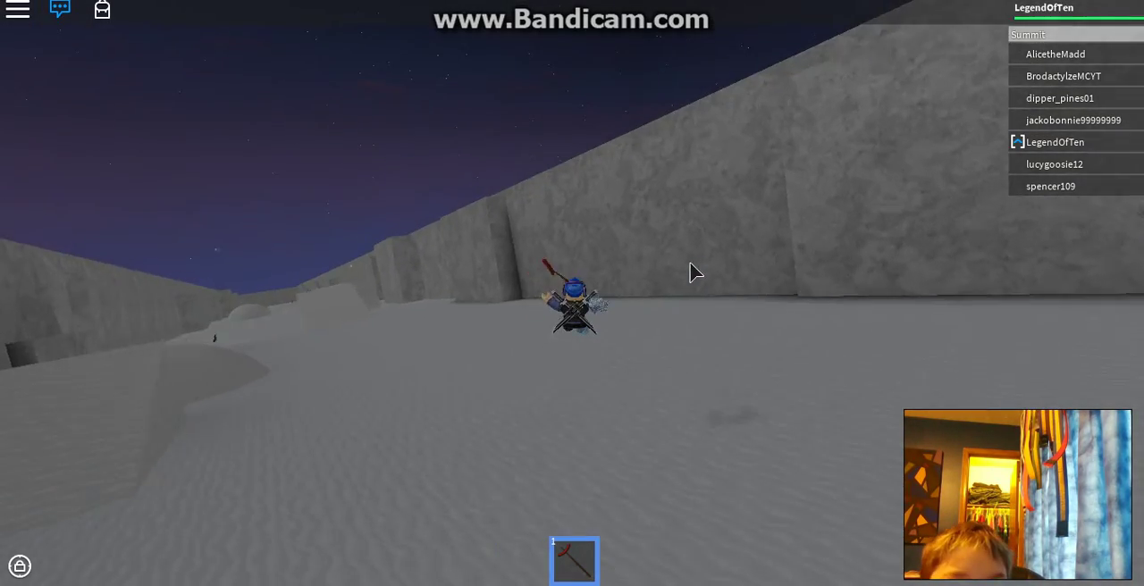
Reset the character from the Escape menu and confirm the respawn
key(Escape)
click(80, 90)
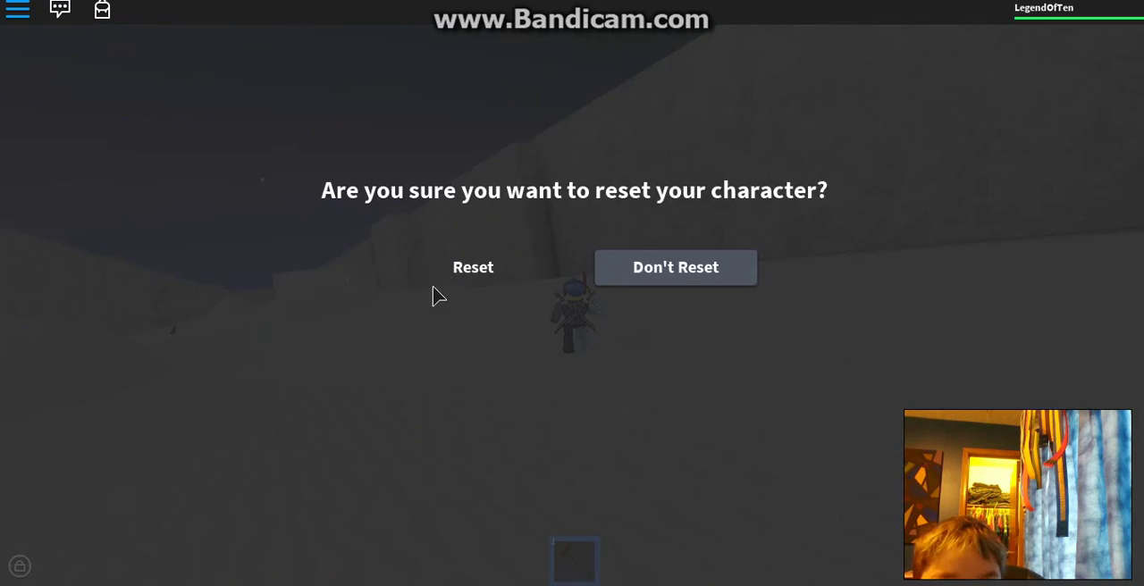
click(471, 265)
Rotate the camera around the respawned avatar and level it across the hub
mouse_move(674, 319)
mouse_down()
mouse_move(648, 279)
mouse_move(698, 173)
mouse_up()
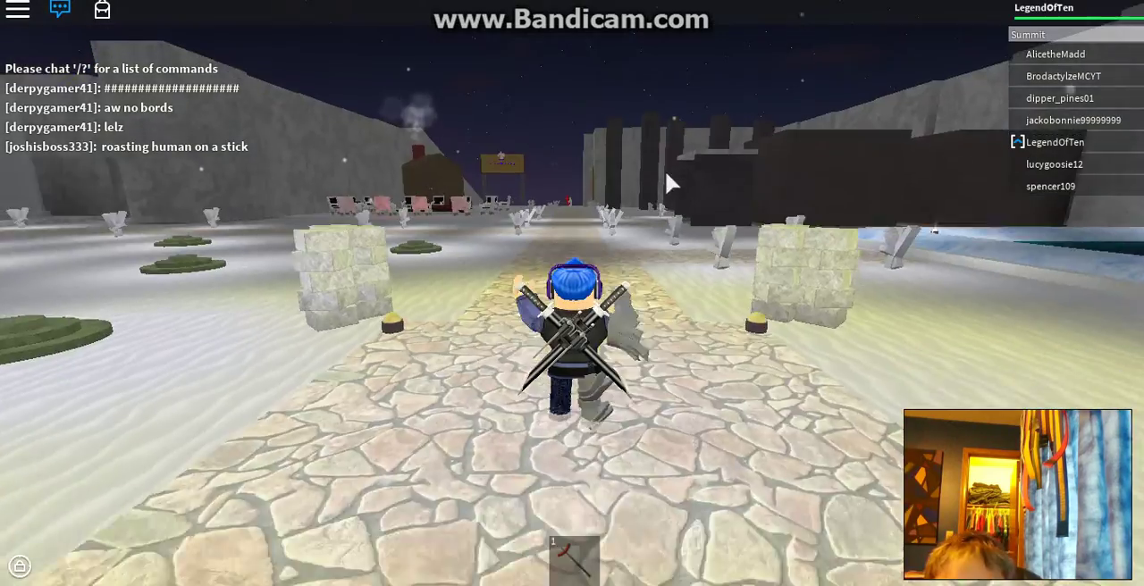
mouse_move(665, 169)
mouse_down()
mouse_move(629, 203)
mouse_move(643, 204)
mouse_up()
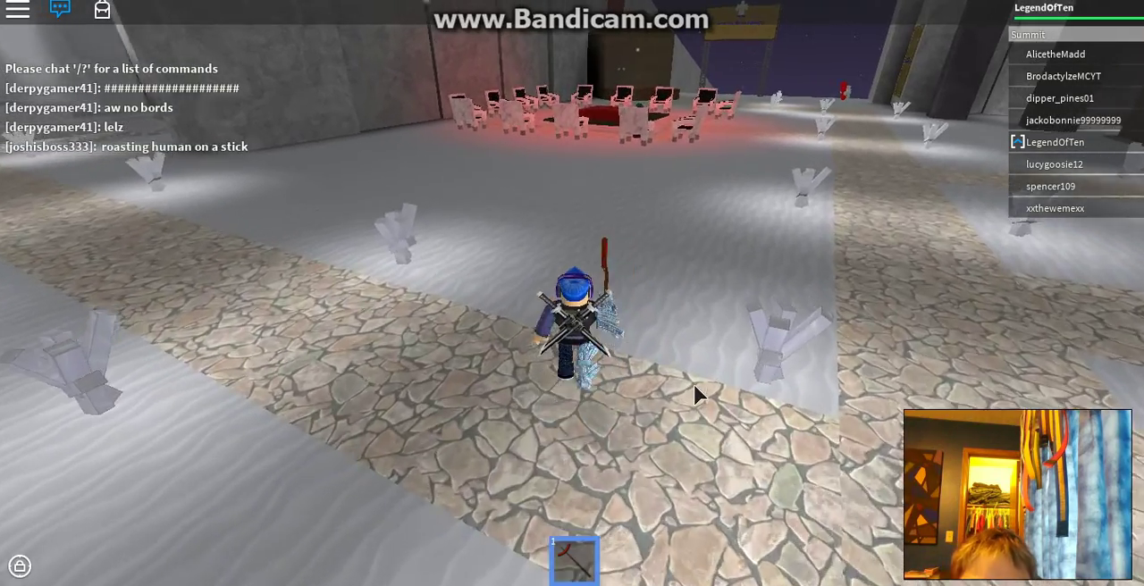
mouse_move(694, 384)
mouse_down()
mouse_move(718, 381)
mouse_move(699, 389)
mouse_move(595, 333)
mouse_move(540, 346)
mouse_up()
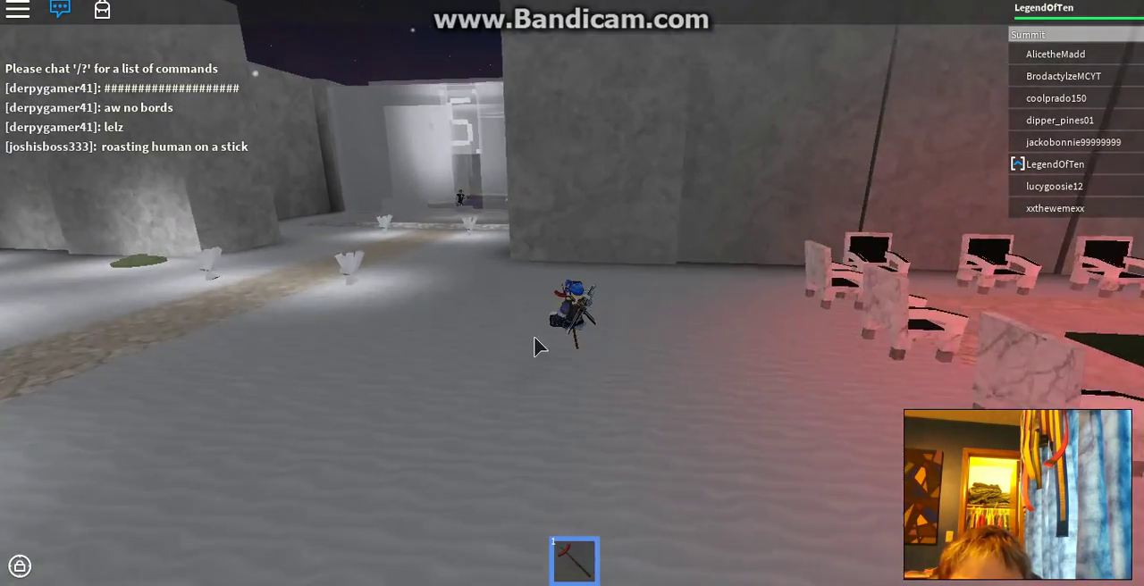
scroll(661, 309, up, 2)
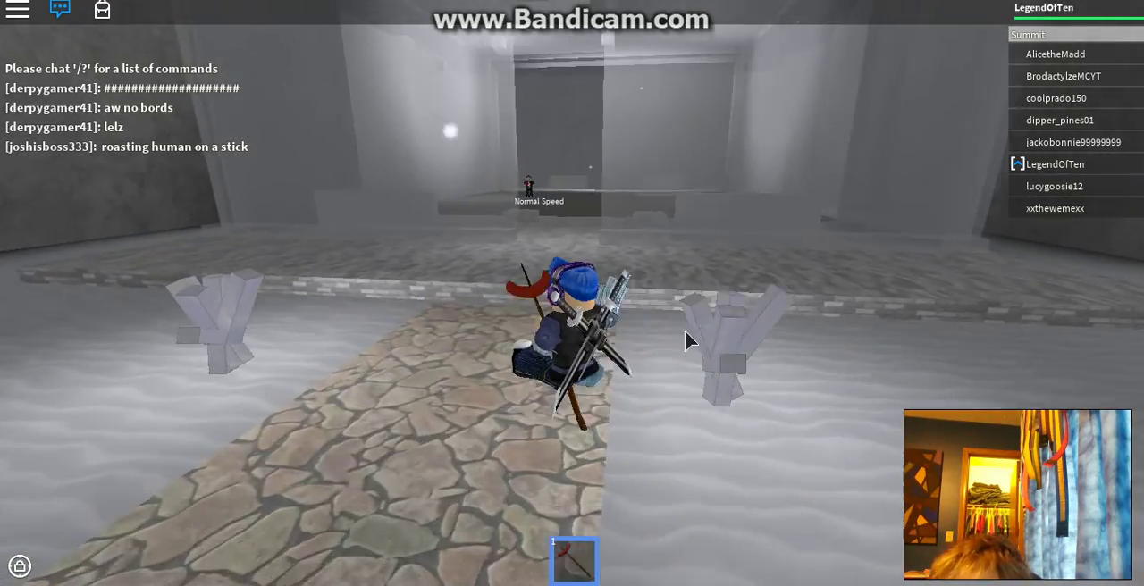
scroll(689, 341, up, 3)
Equip the stick and walk past the pink chairs to the Snow Boarding sign, swinging once
drag(699, 367, 575, 292)
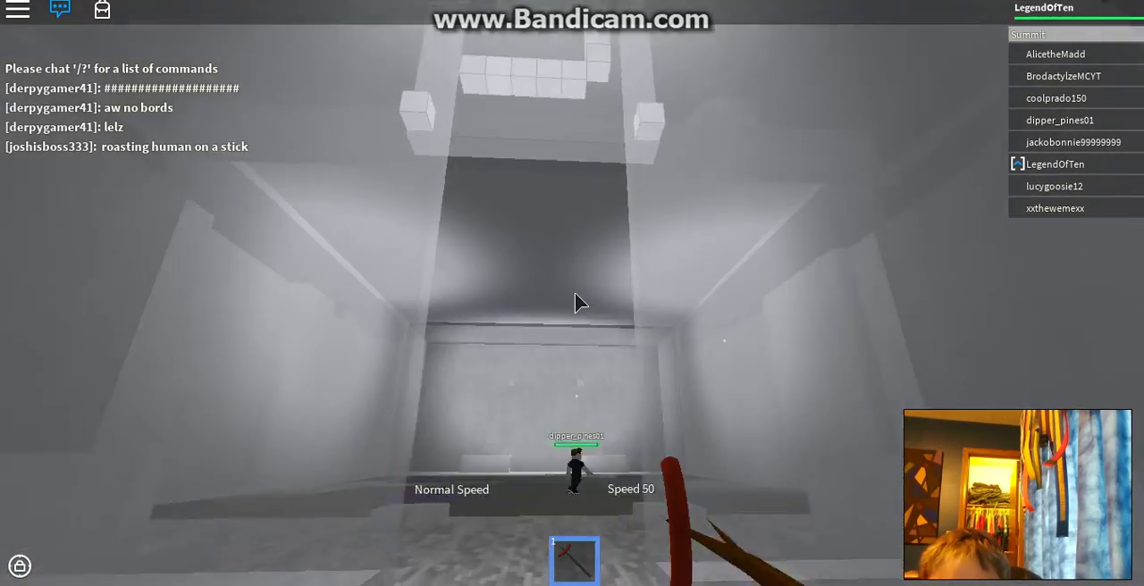
key(w)
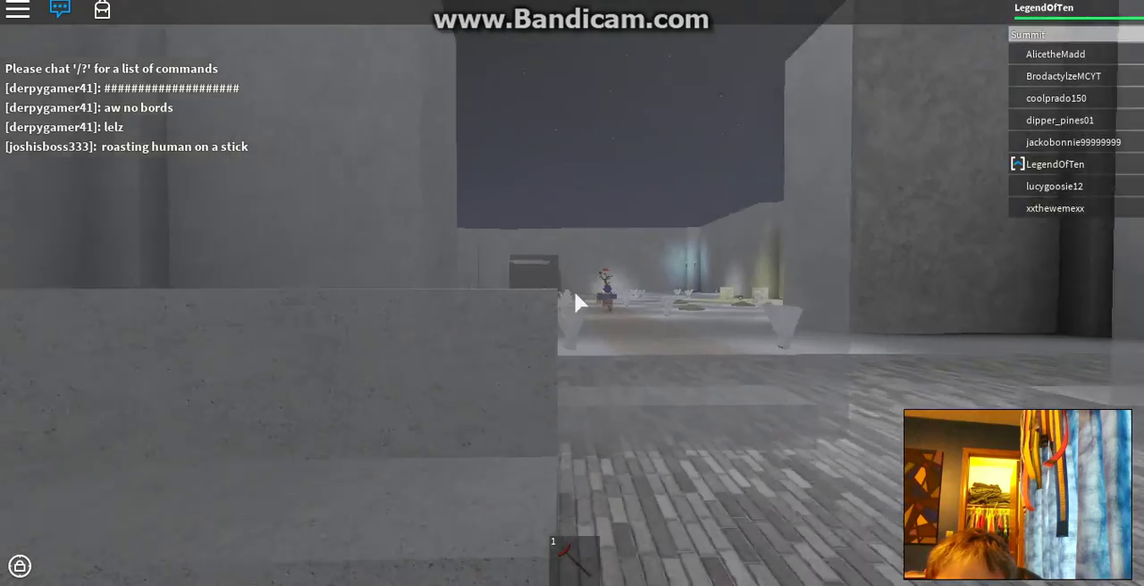
scroll(573, 303, down, 3)
scroll(594, 329, up, 3)
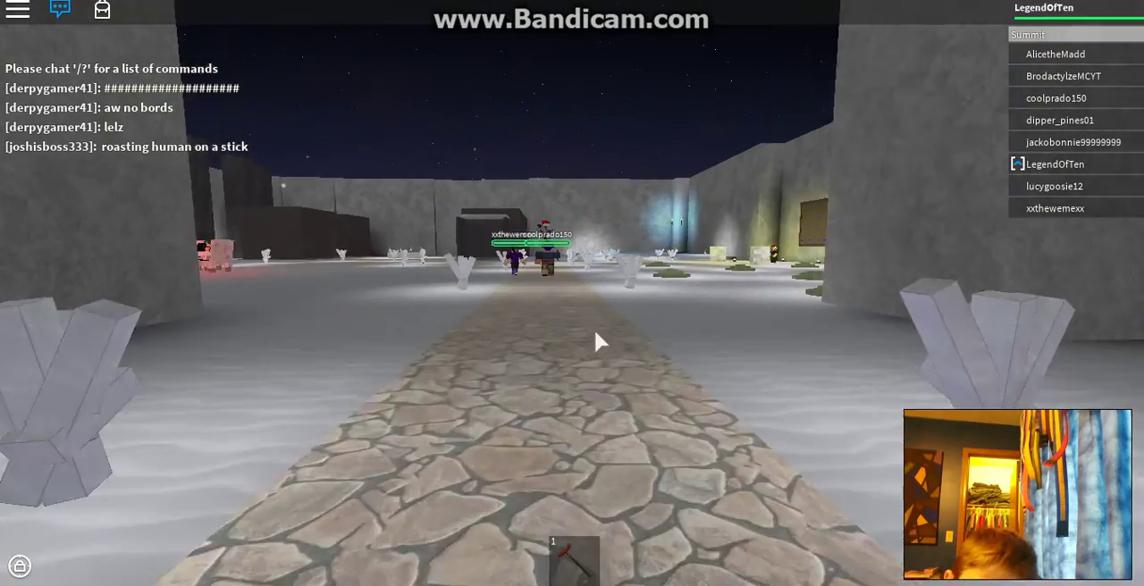
key(1)
key(w)
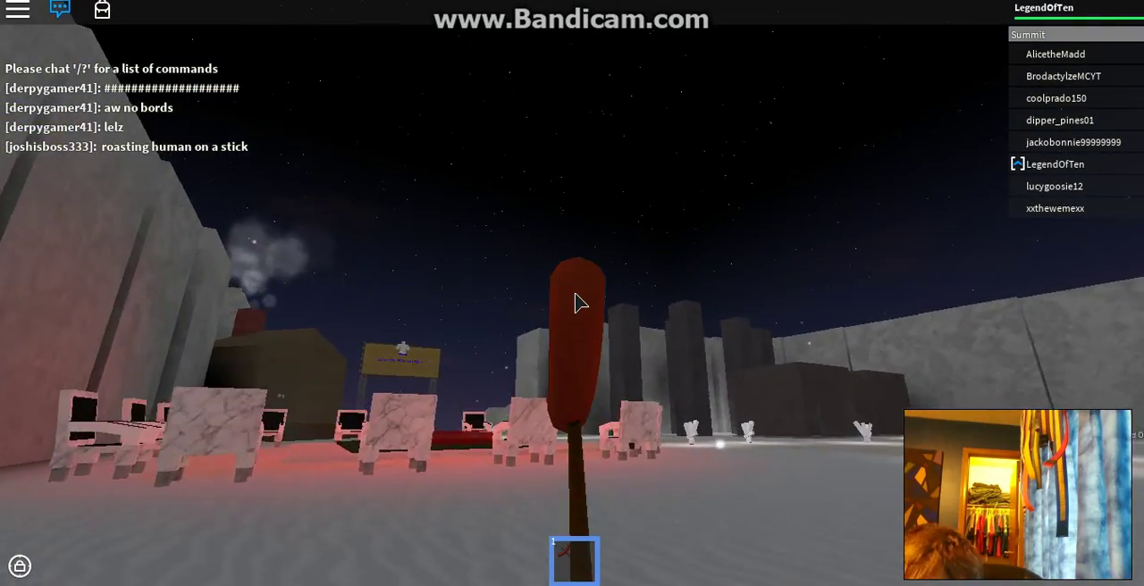
key(w)
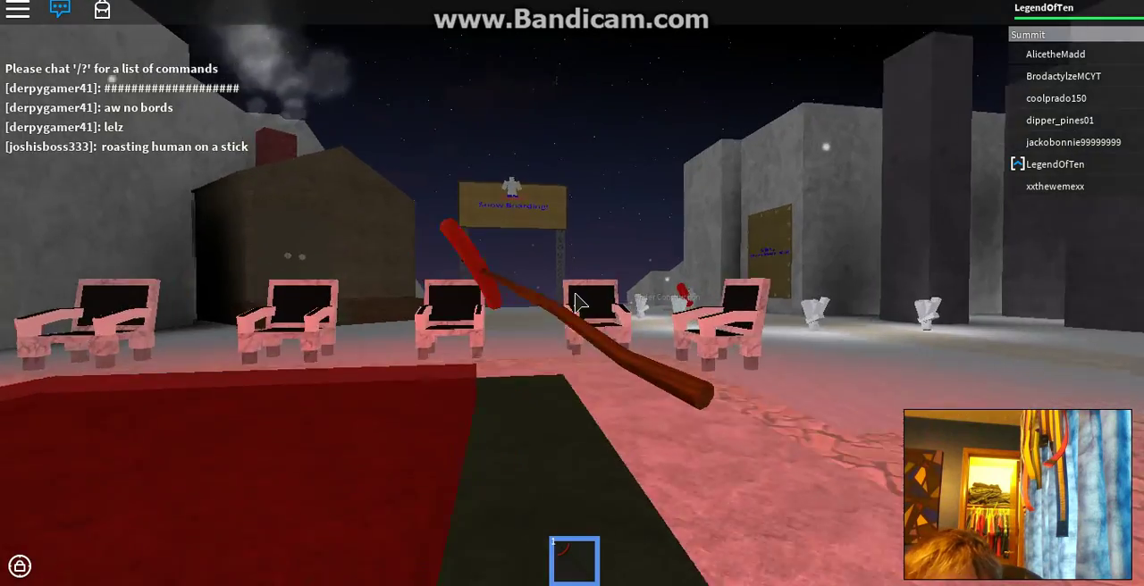
key(w)
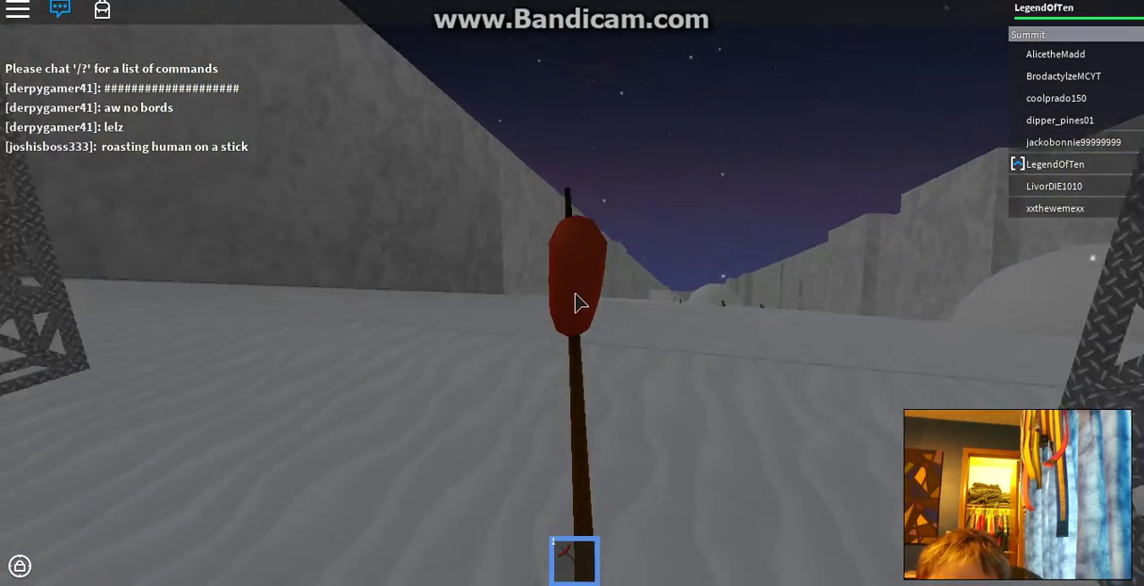
click(579, 303)
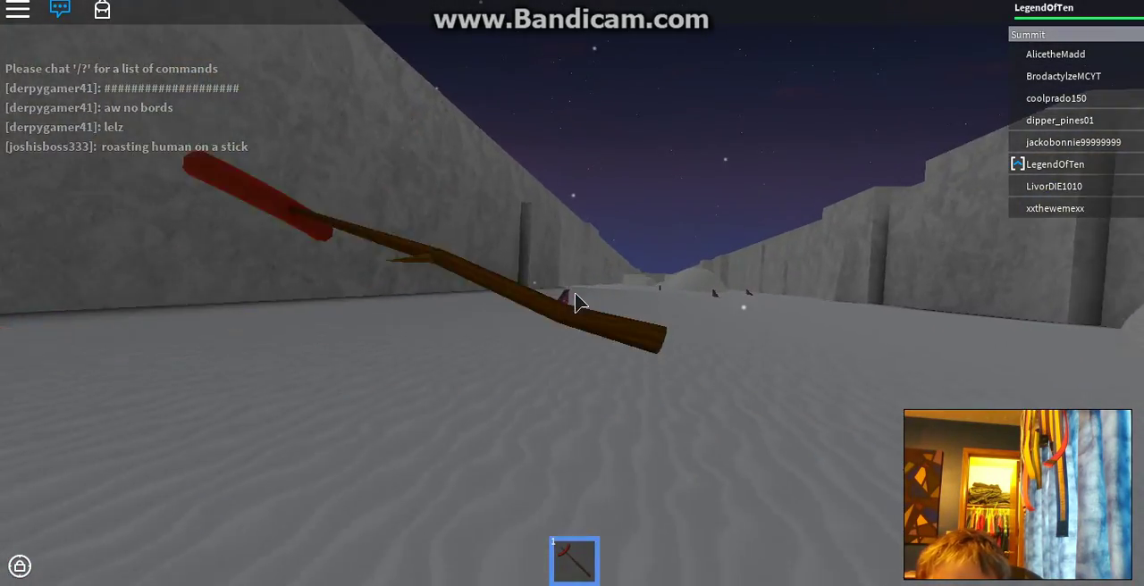
scroll(574, 289, down, 3)
scroll(524, 284, down, 2)
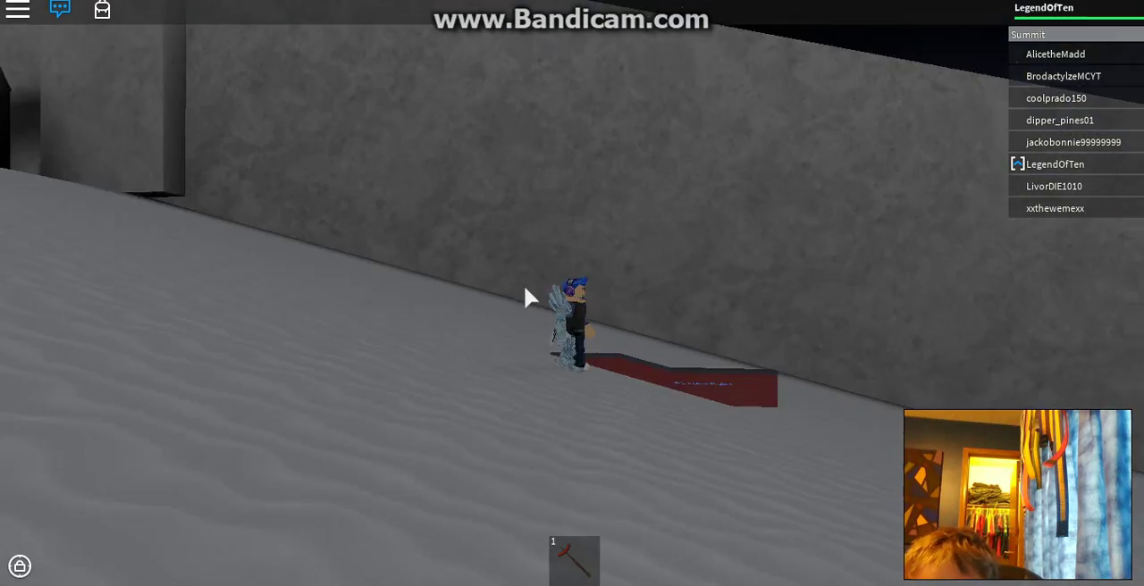
scroll(533, 282, up, 3)
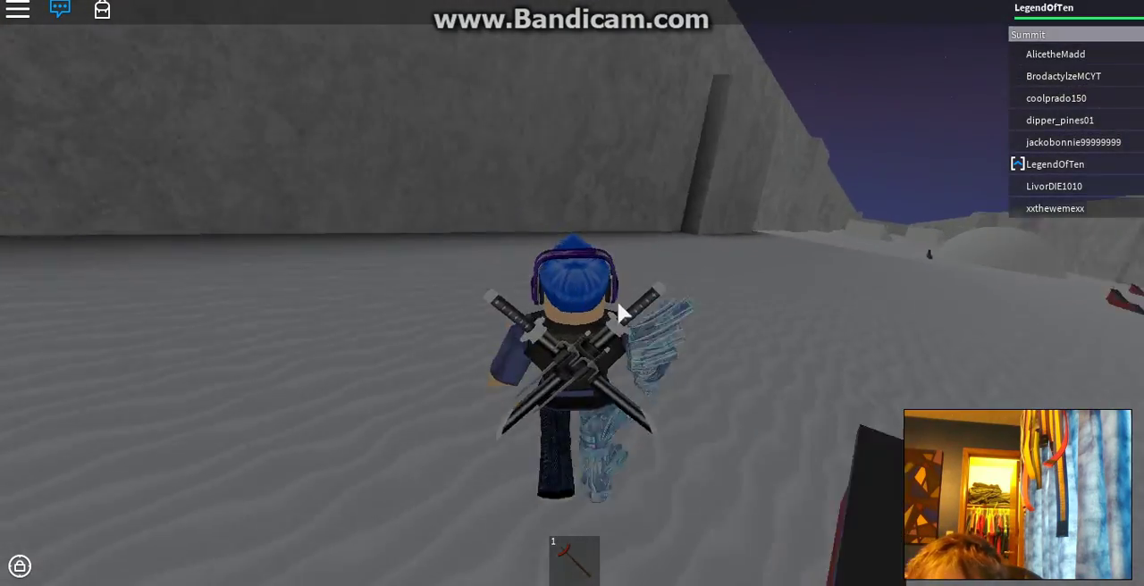
scroll(617, 299, up, 2)
scroll(617, 299, up, 2)
Re-equip the stick and swing it repeatedly while heading down the run toward the igloo
key(1)
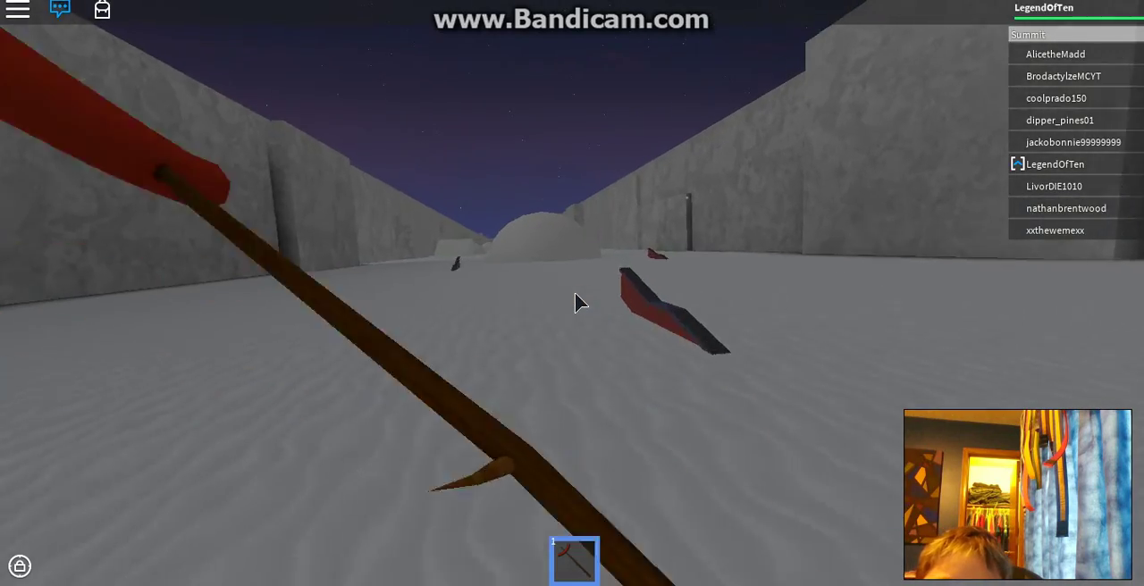
click(574, 292)
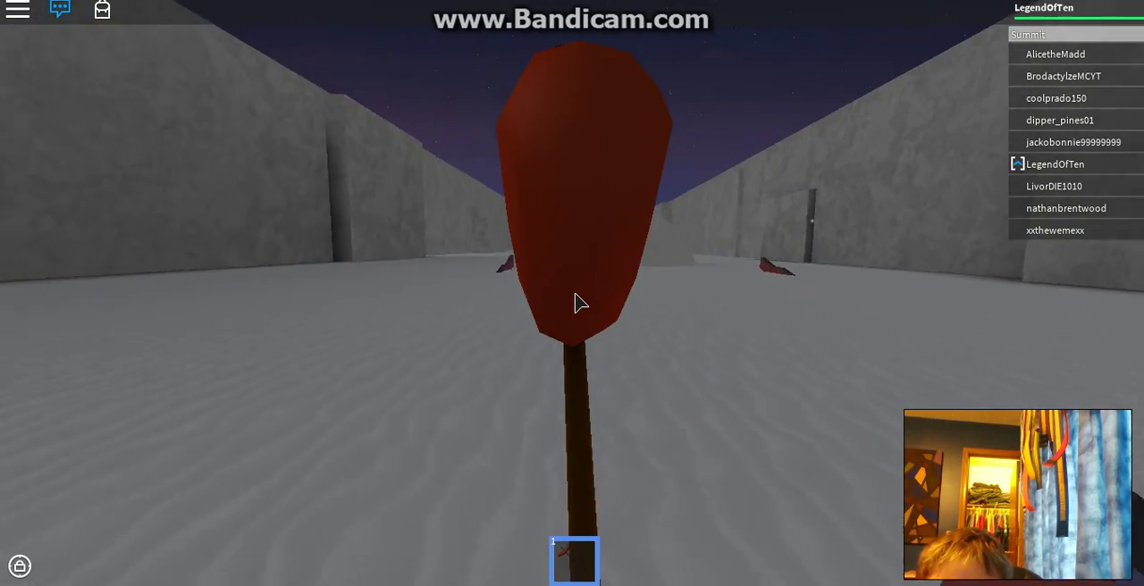
click(574, 292)
key(w)
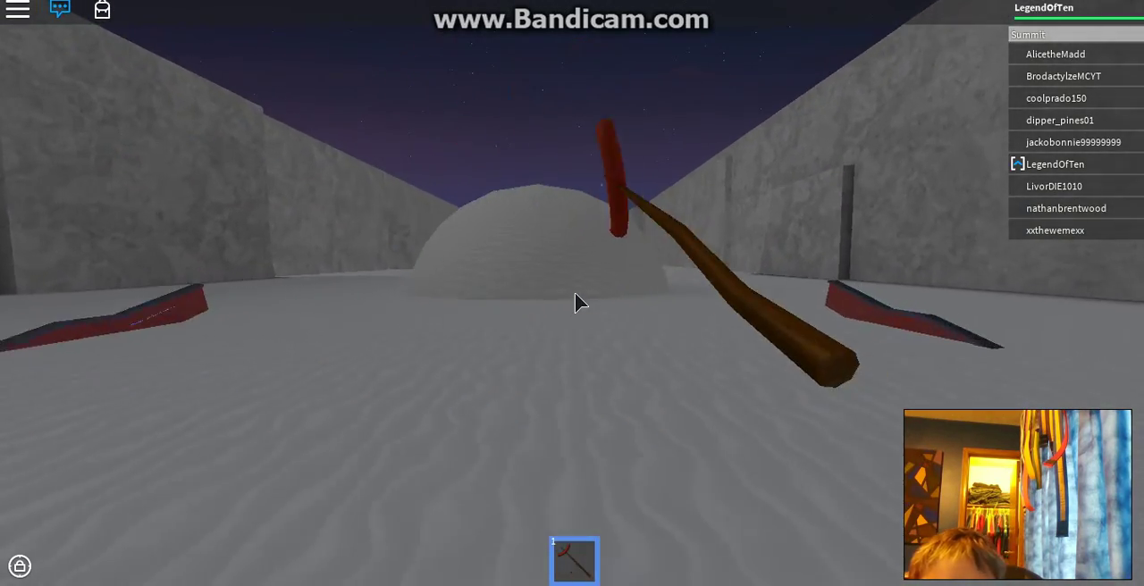
click(575, 302)
key(w)
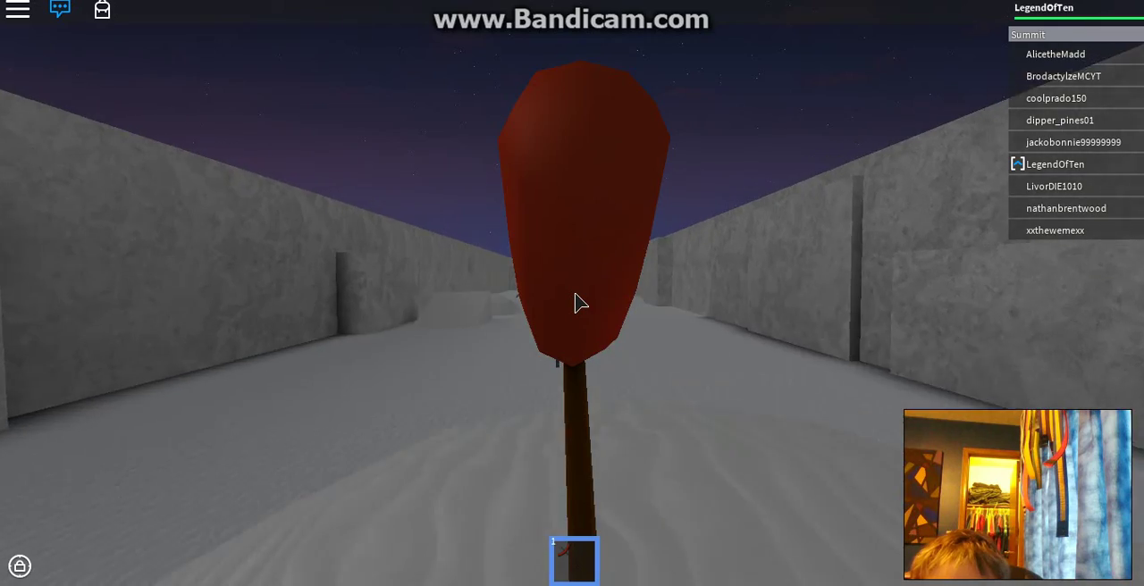
scroll(579, 304, down, 3)
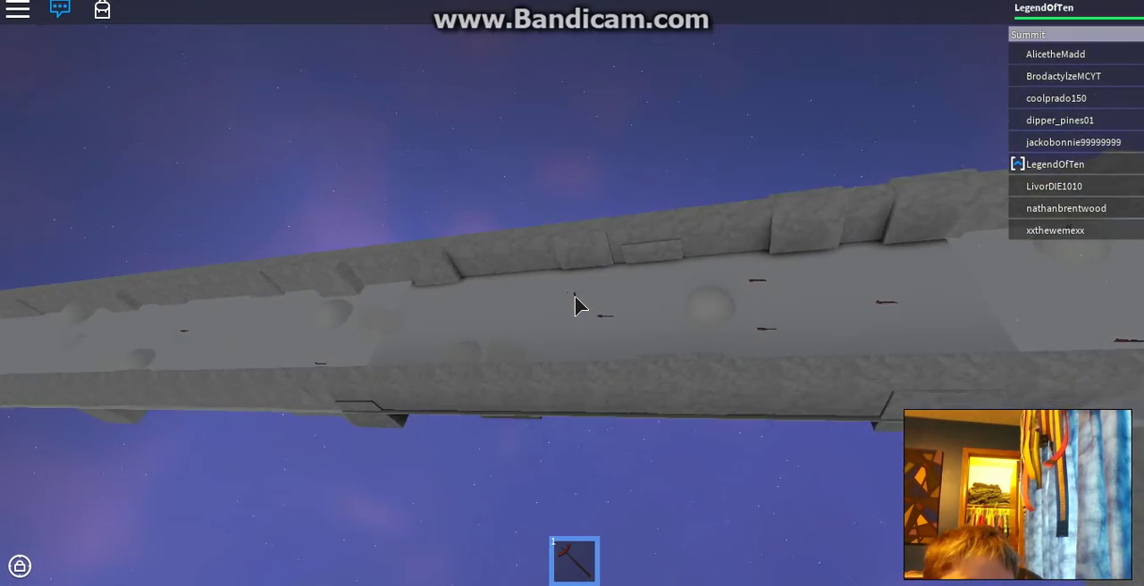
Orbit out to view the whole run, then walk down the corridor past the snow mound
drag(579, 307, 400, 150)
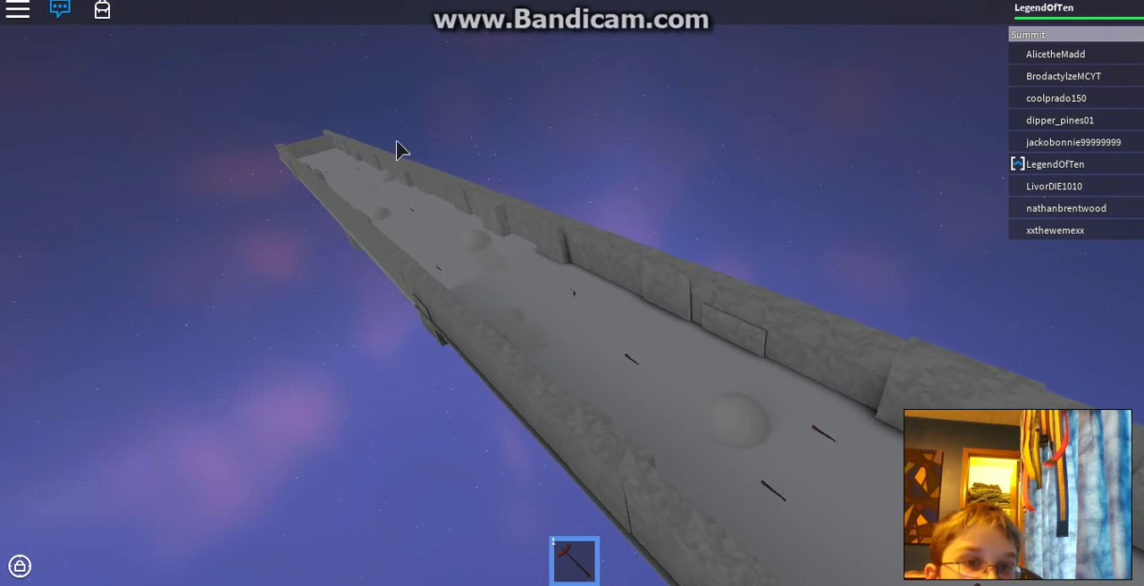
drag(349, 188, 555, 143)
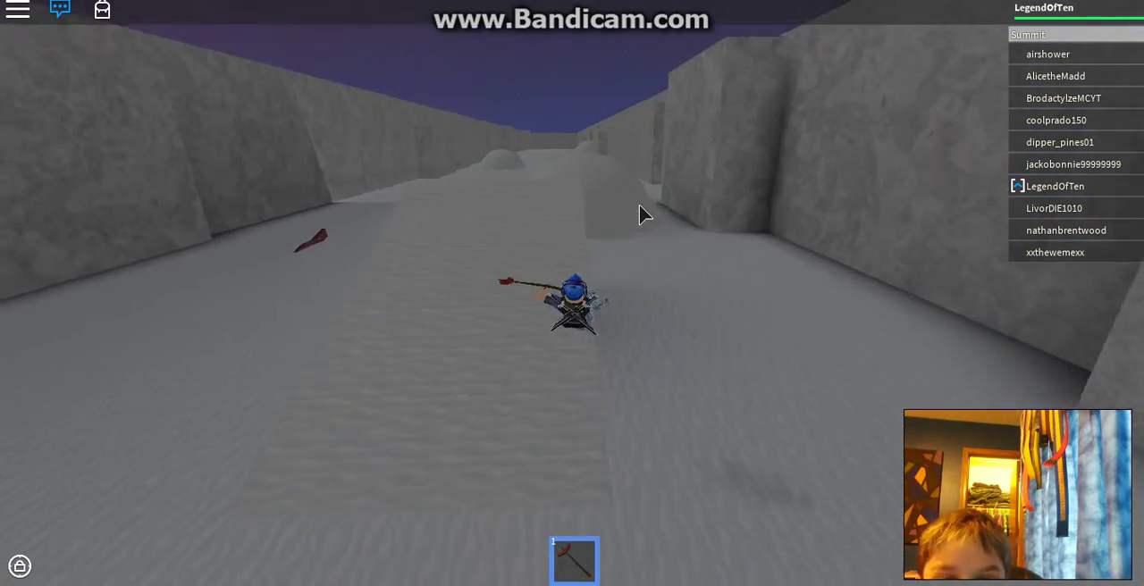
key(w)
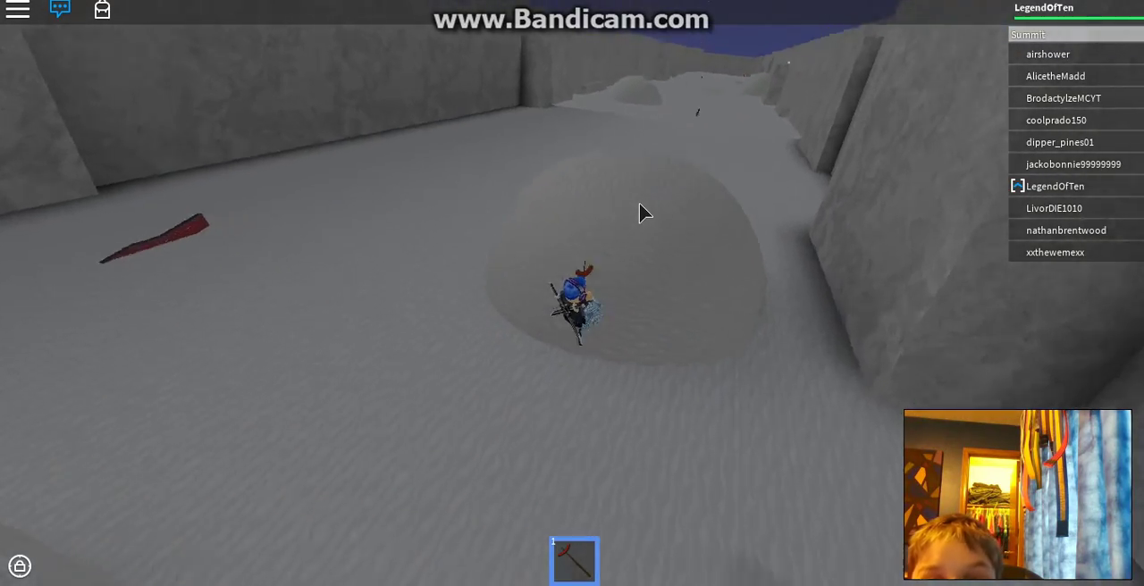
right_click(645, 212)
key(w)
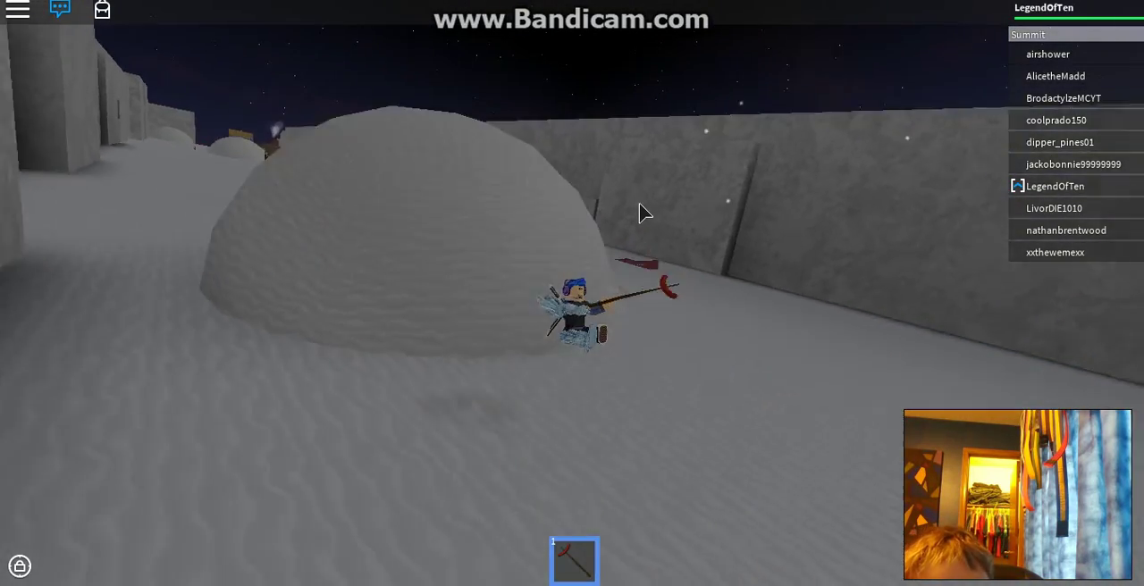
scroll(695, 235, up, 5)
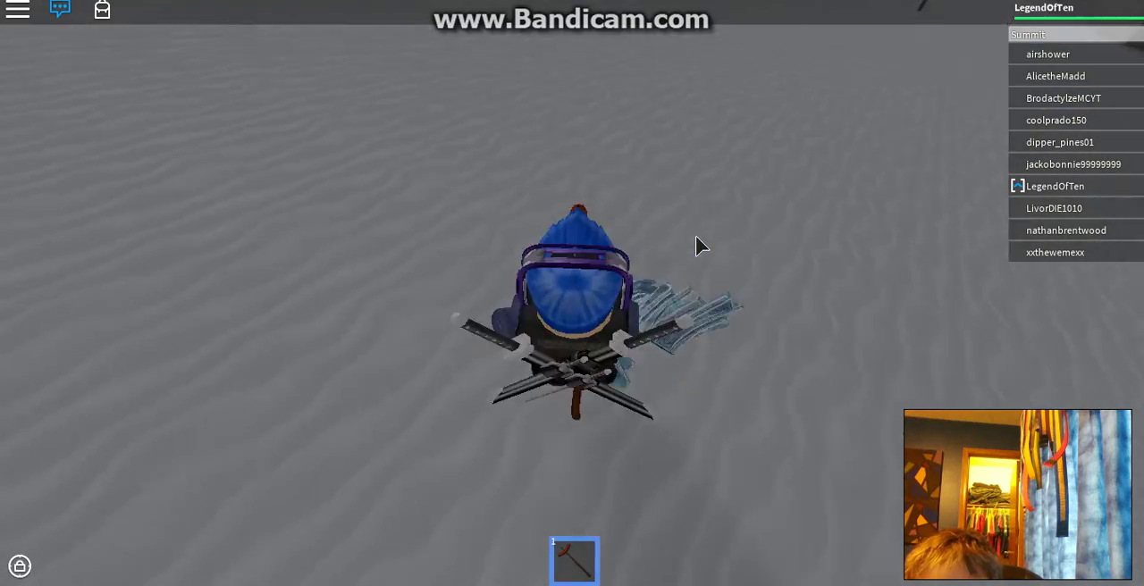
Swing the stick, then walk along the snowy wall to the snow dome
key(w)
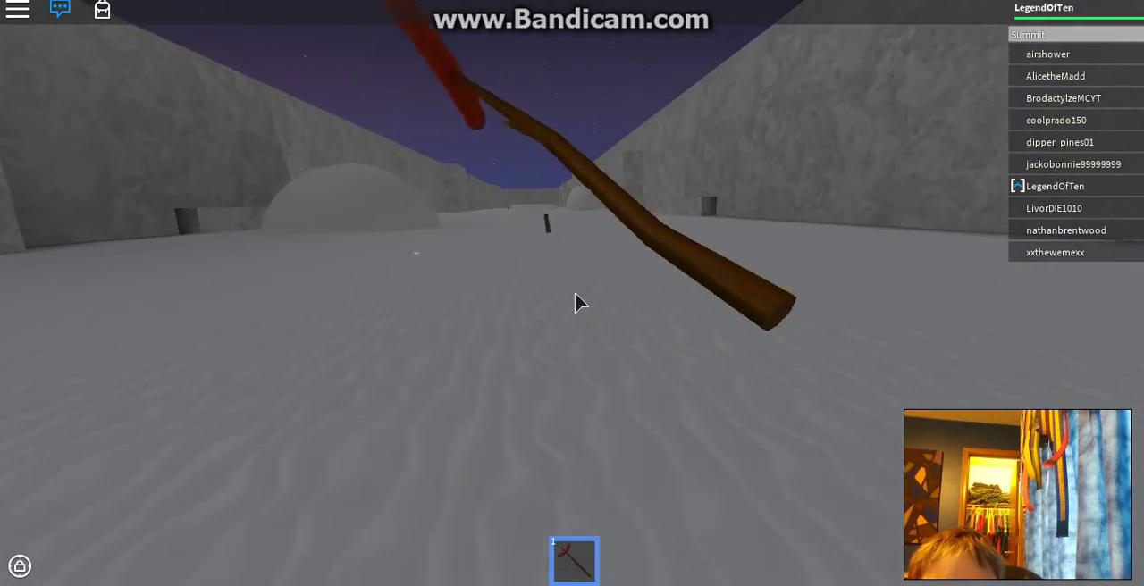
click(574, 302)
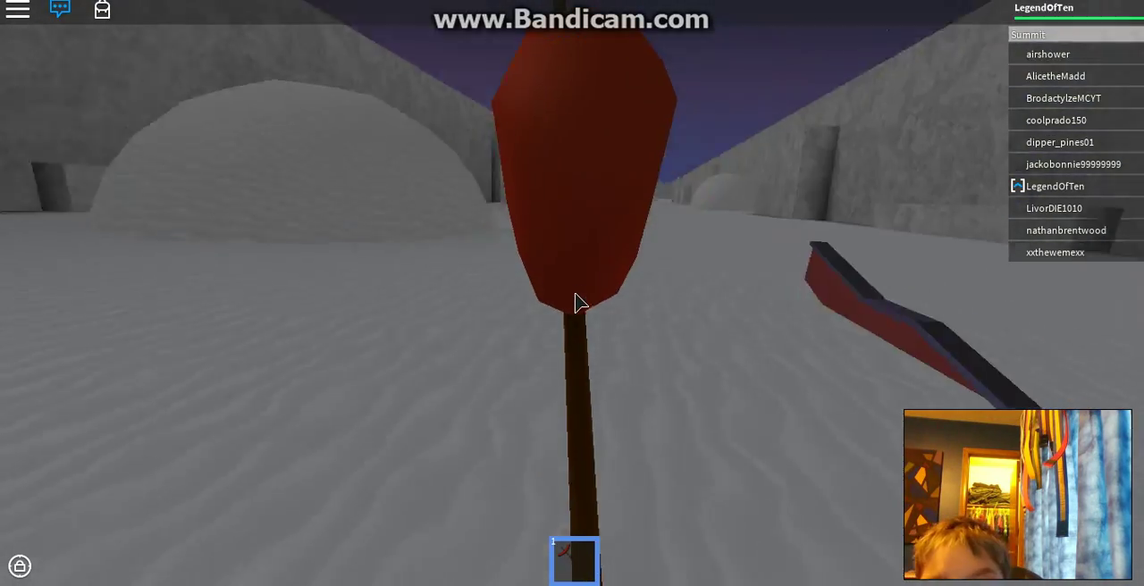
scroll(575, 294, down, 4)
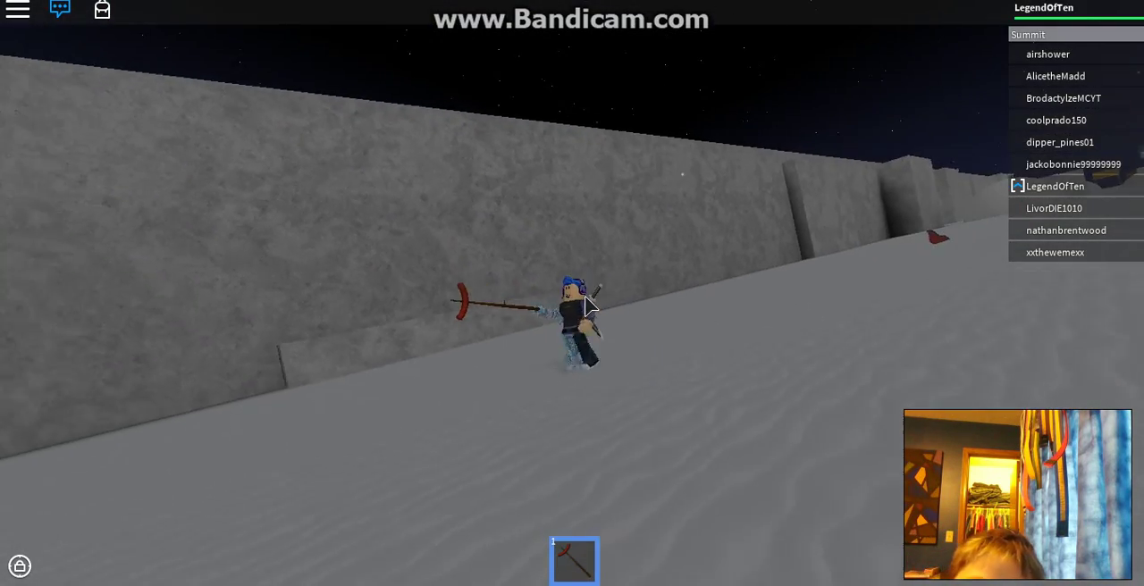
key(d)
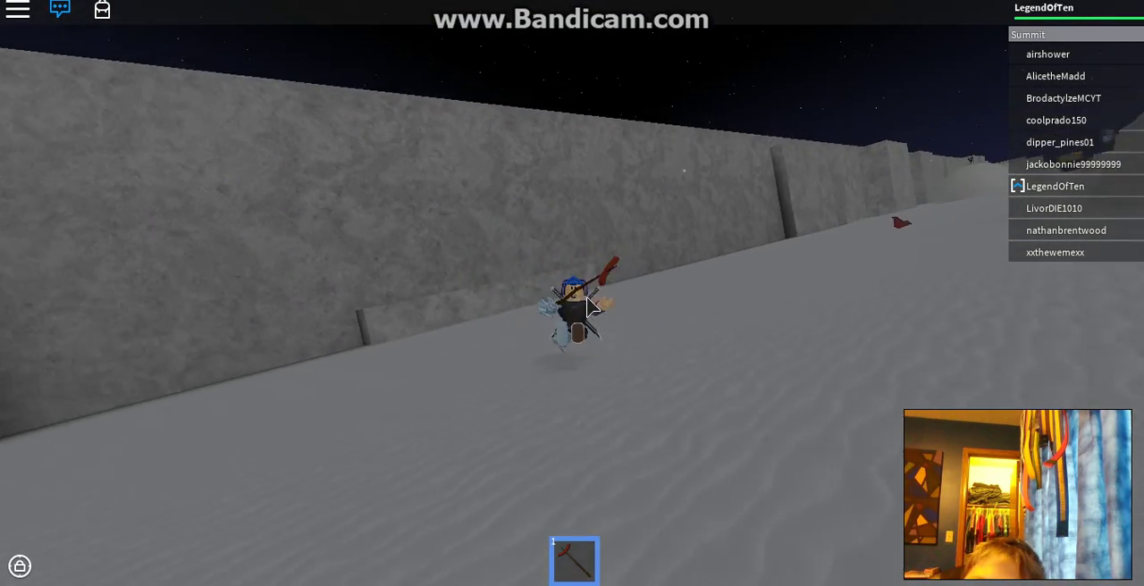
key(w)
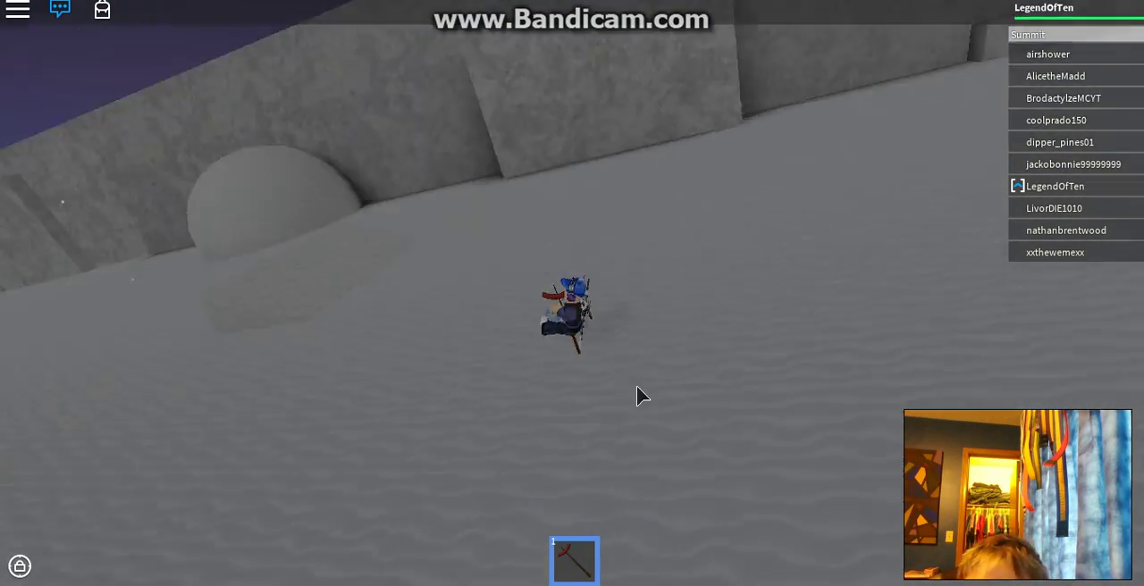
key(w)
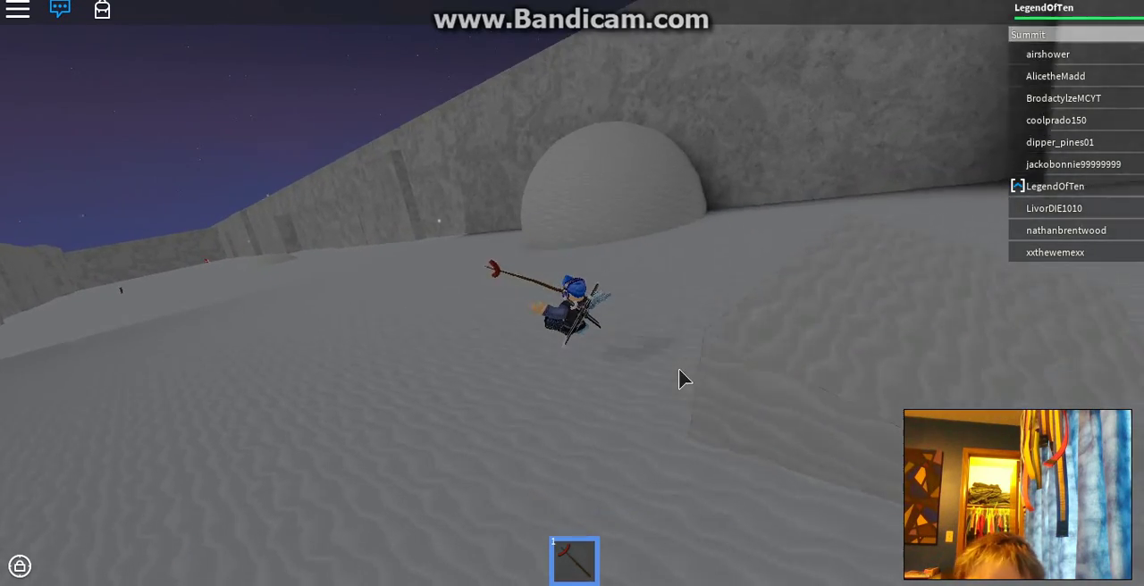
key(w)
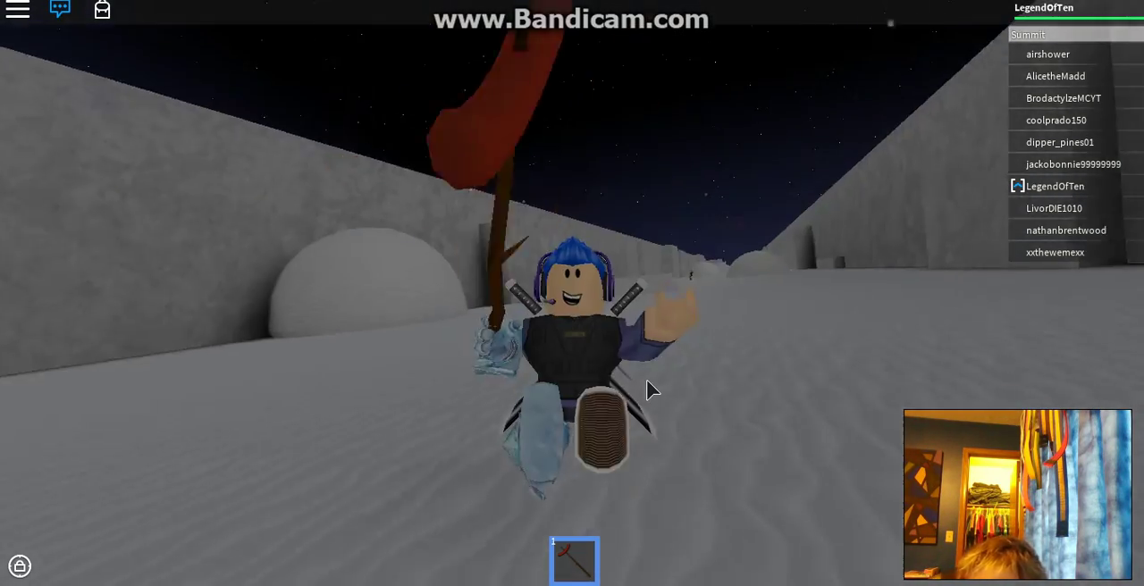
Walk down the snow corridor, swinging the red staff several times in first-person
click(646, 378)
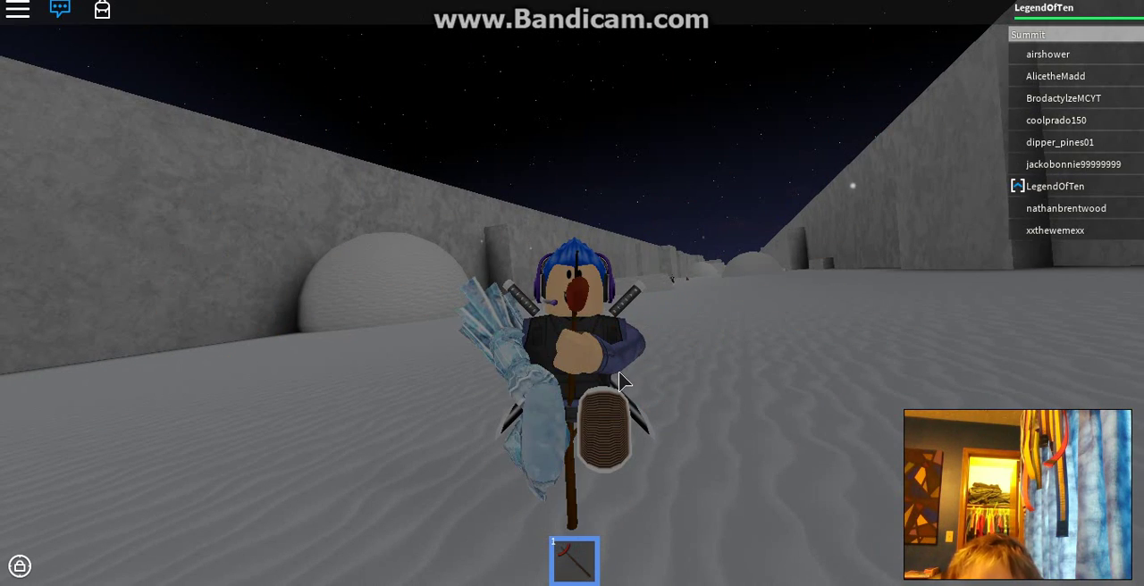
key(w)
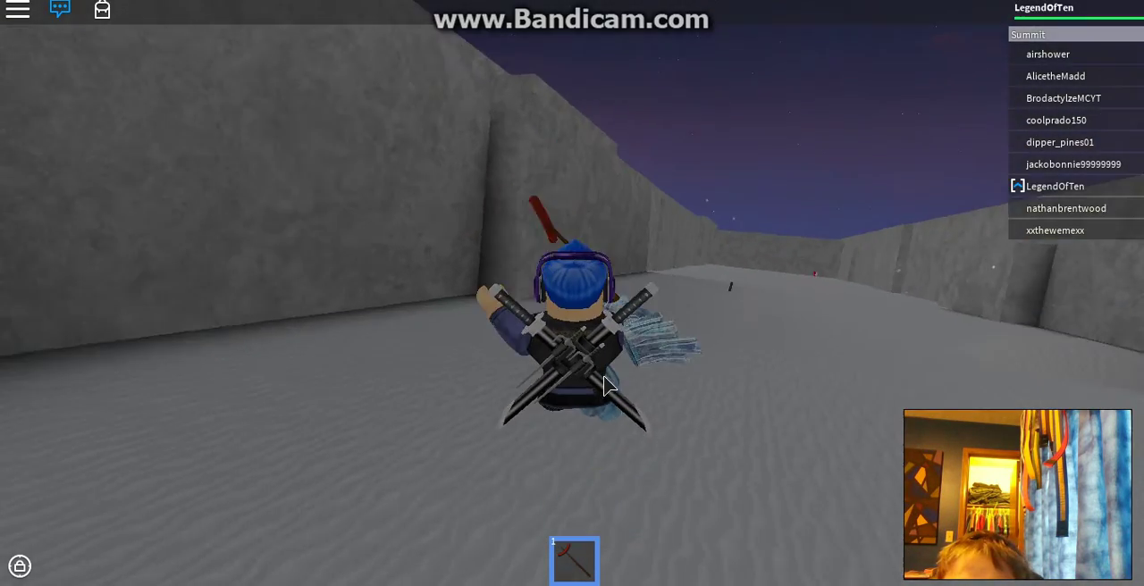
click(604, 386)
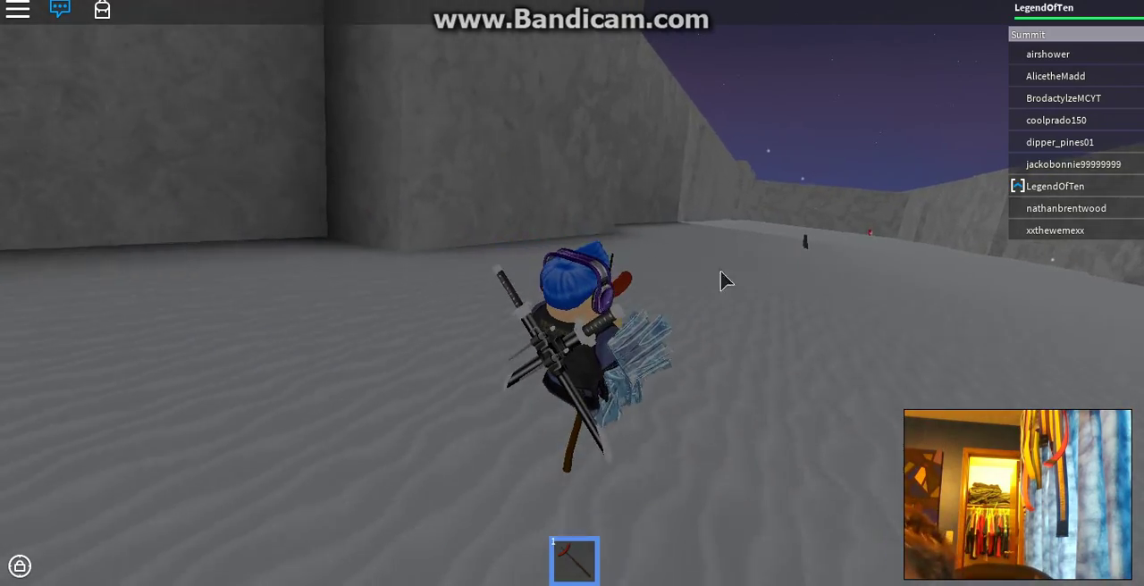
scroll(861, 251, up, 5)
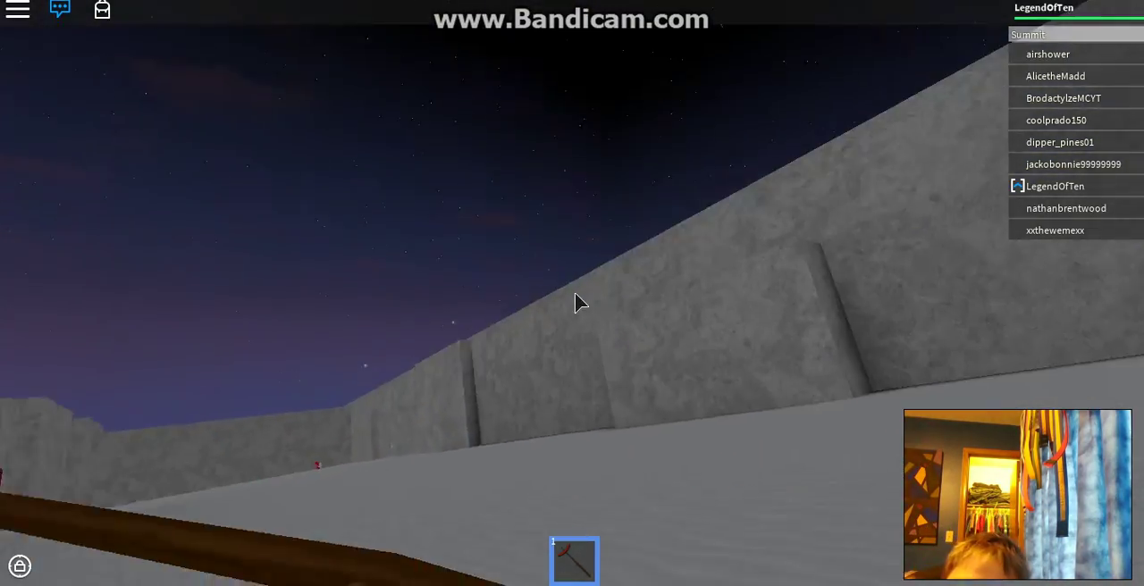
click(580, 304)
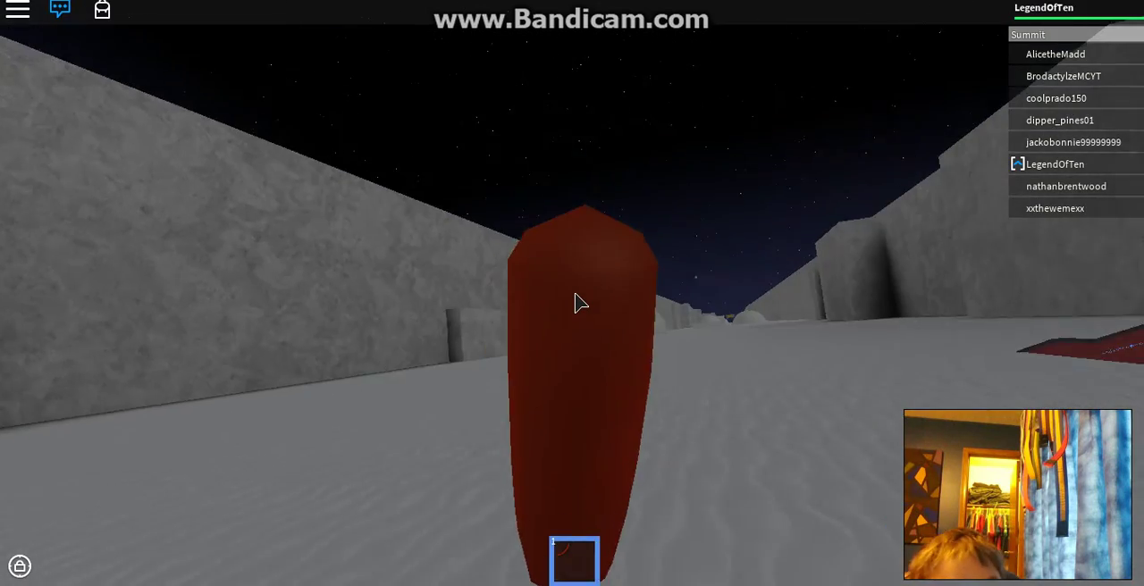
click(581, 304)
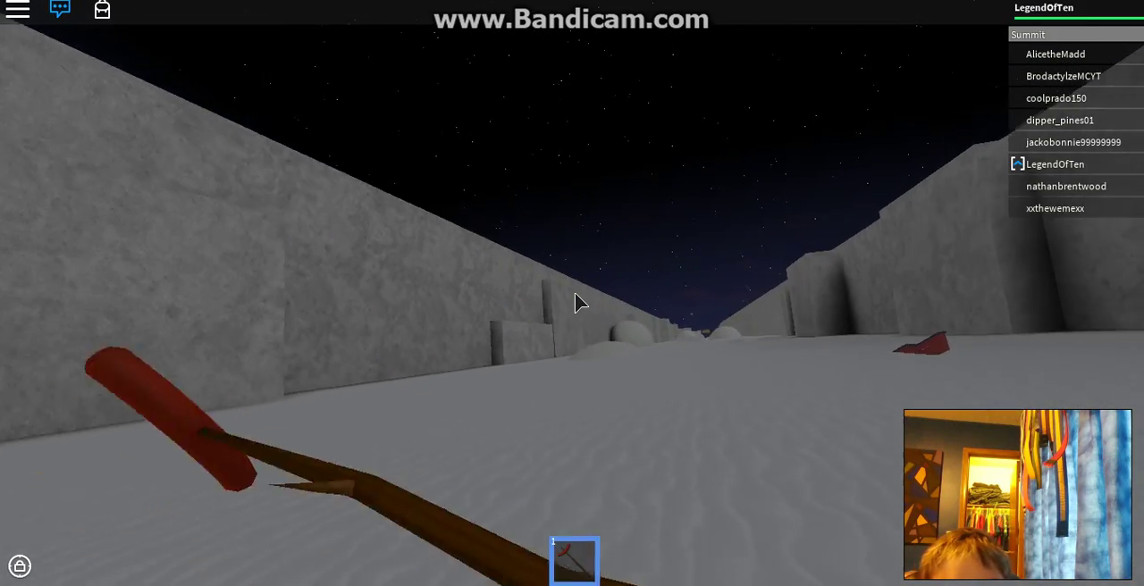
click(581, 304)
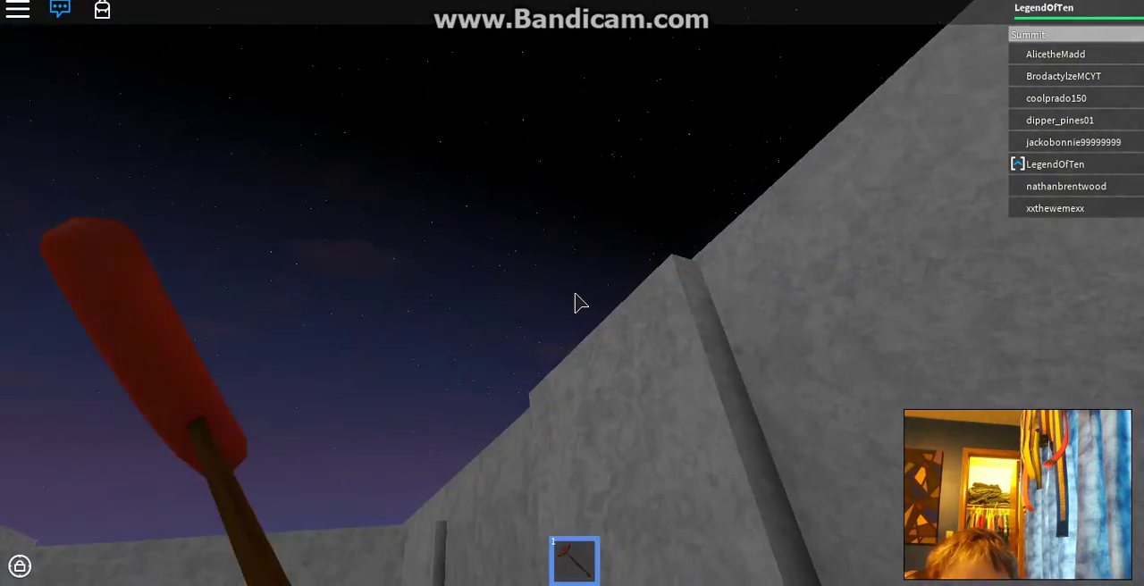
scroll(581, 304, down, 5)
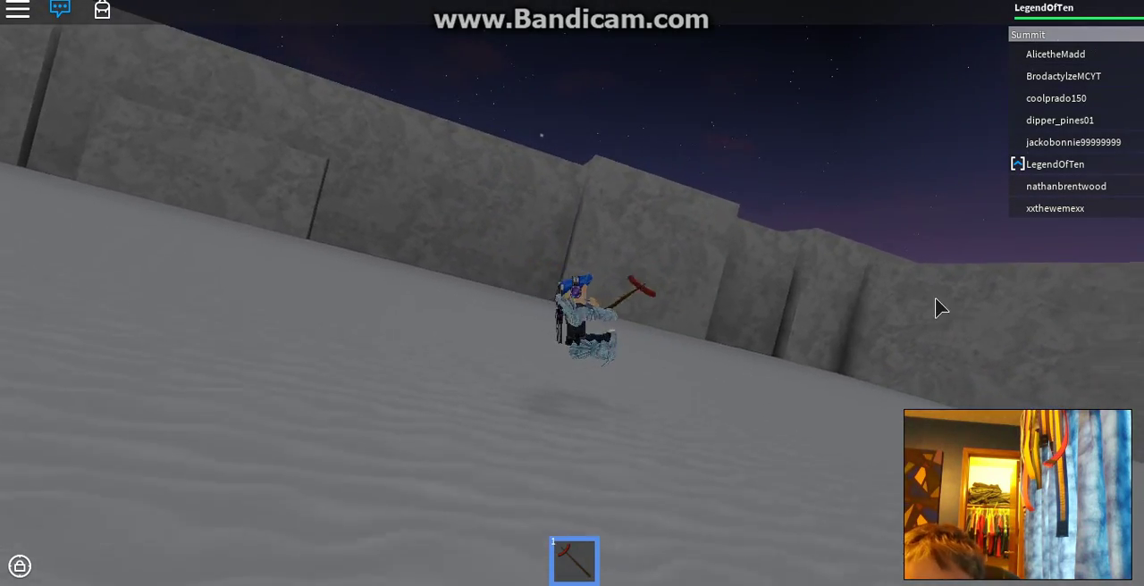
Circle the camera around the avatar beside the praising NPC
drag(939, 308, 934, 298)
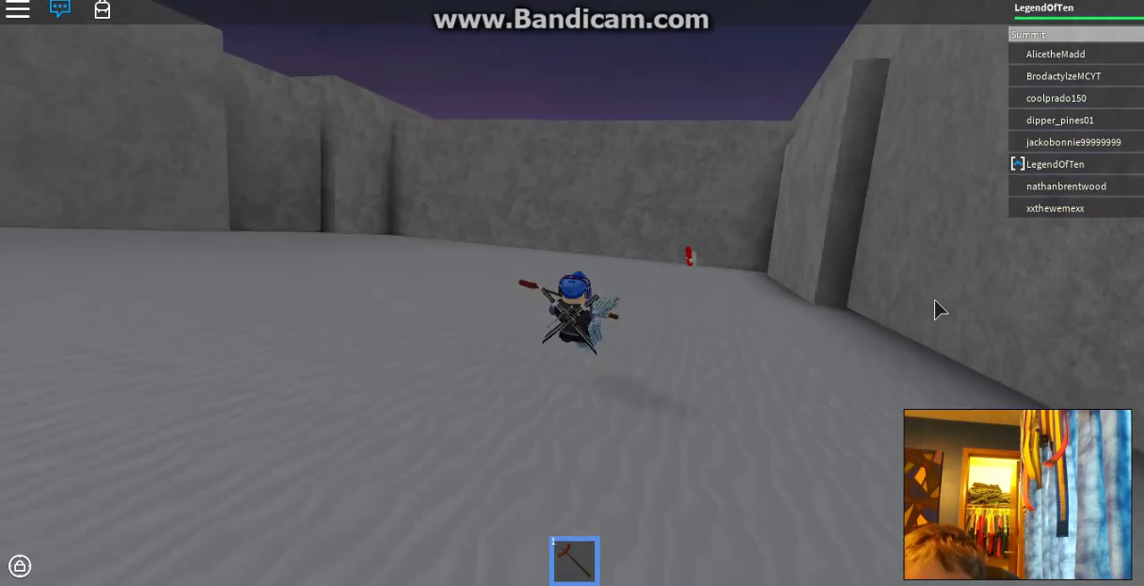
drag(712, 444, 799, 323)
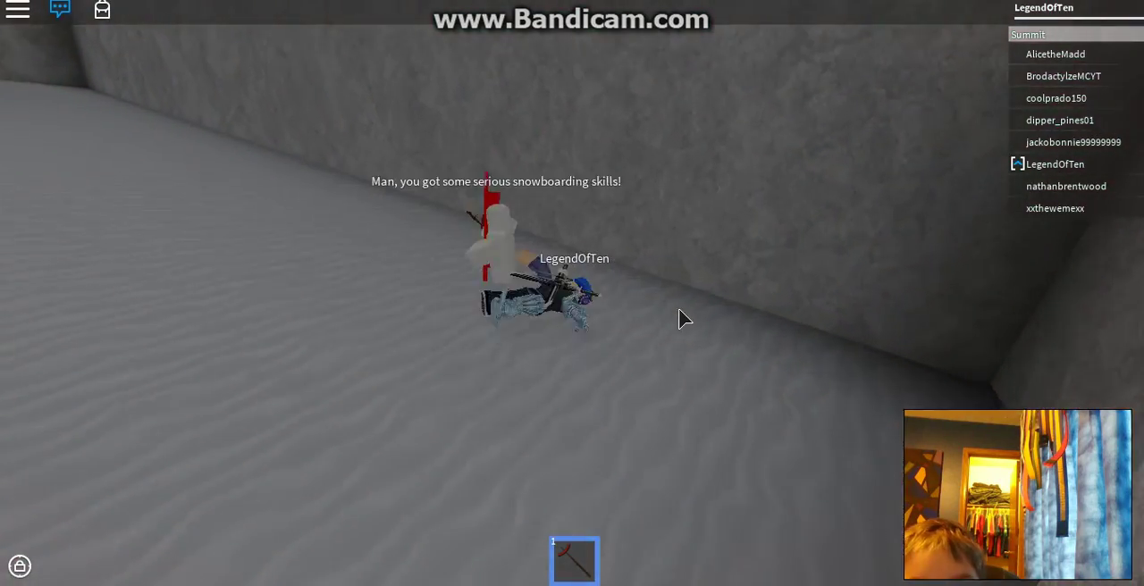
drag(679, 318, 722, 323)
scroll(722, 324, down, 5)
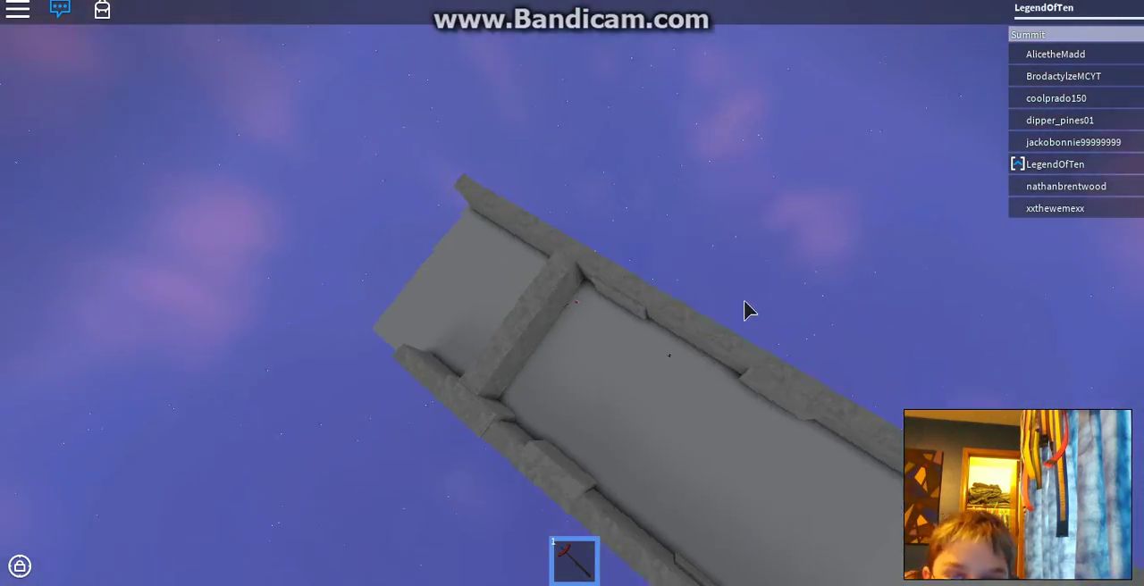
scroll(722, 323, up, 6)
Walk along the stone path to the 'Stand On This' play-again pad, stepping back slightly
key(w)
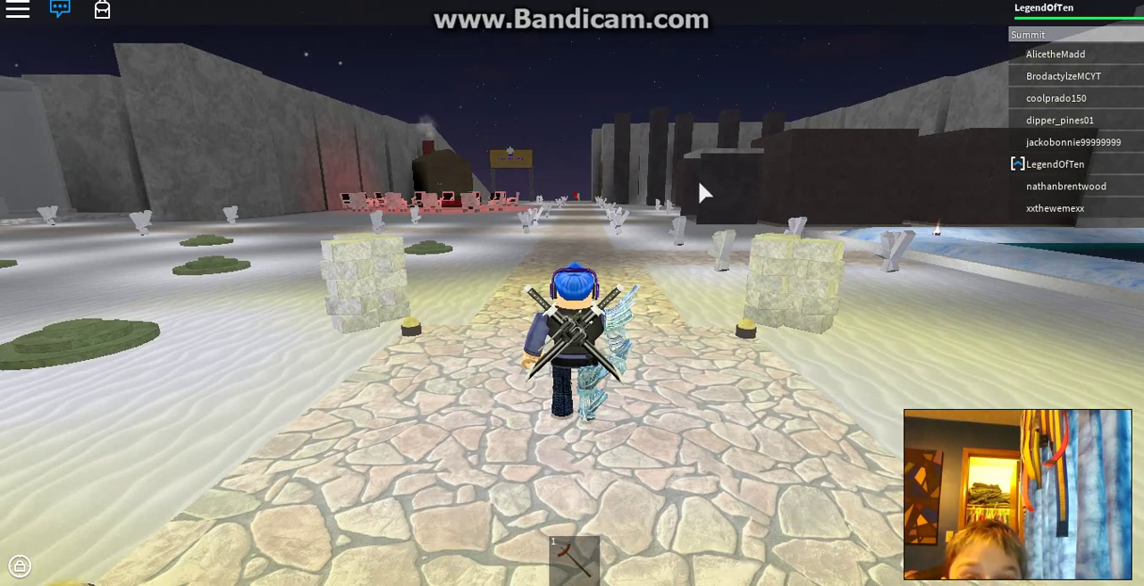
key(w)
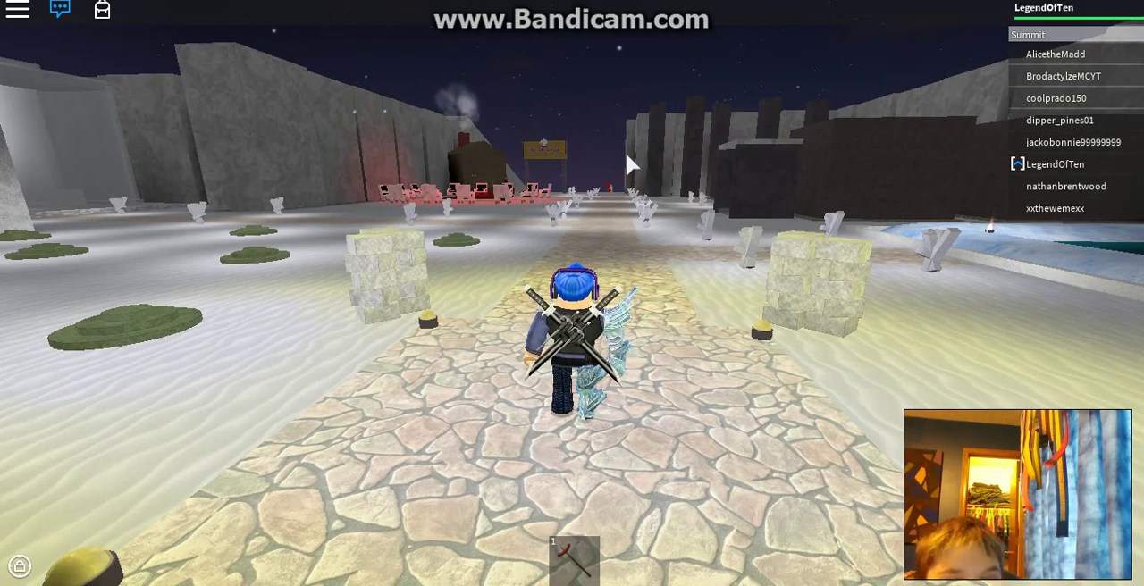
key(w)
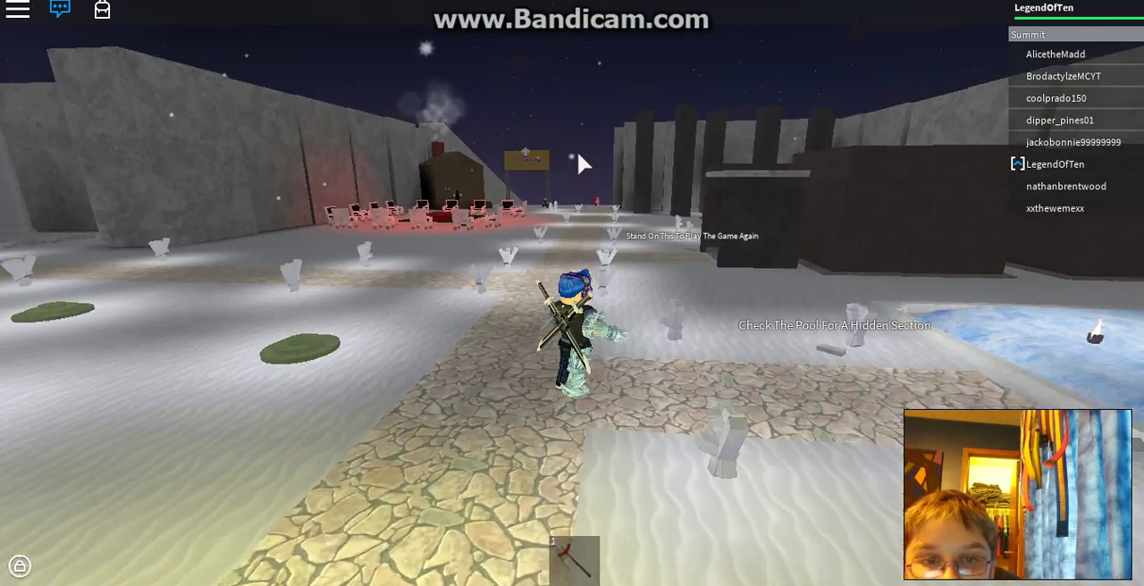
key(w)
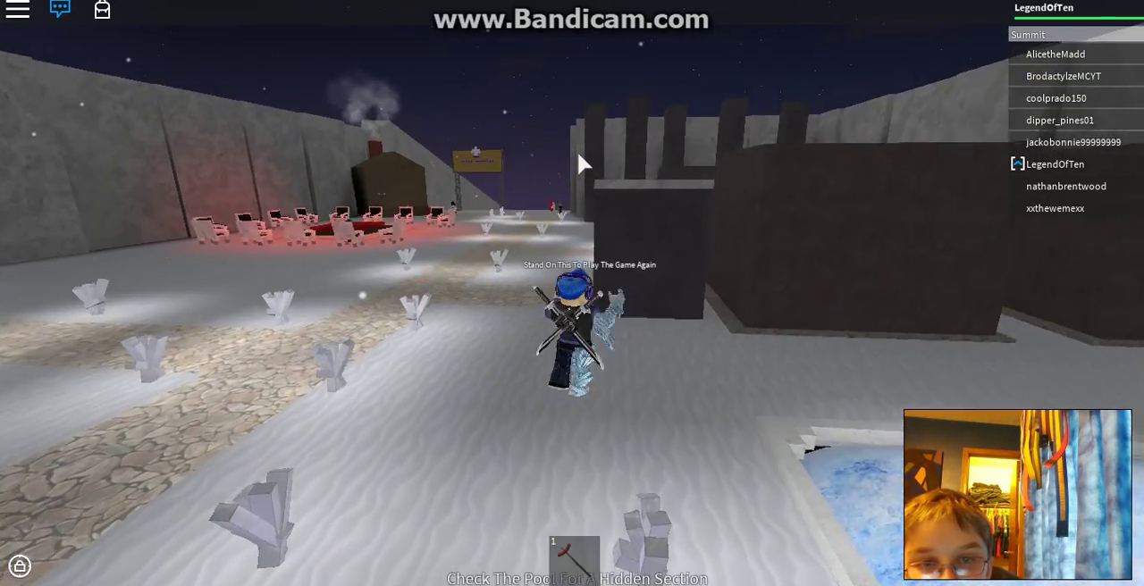
key(w)
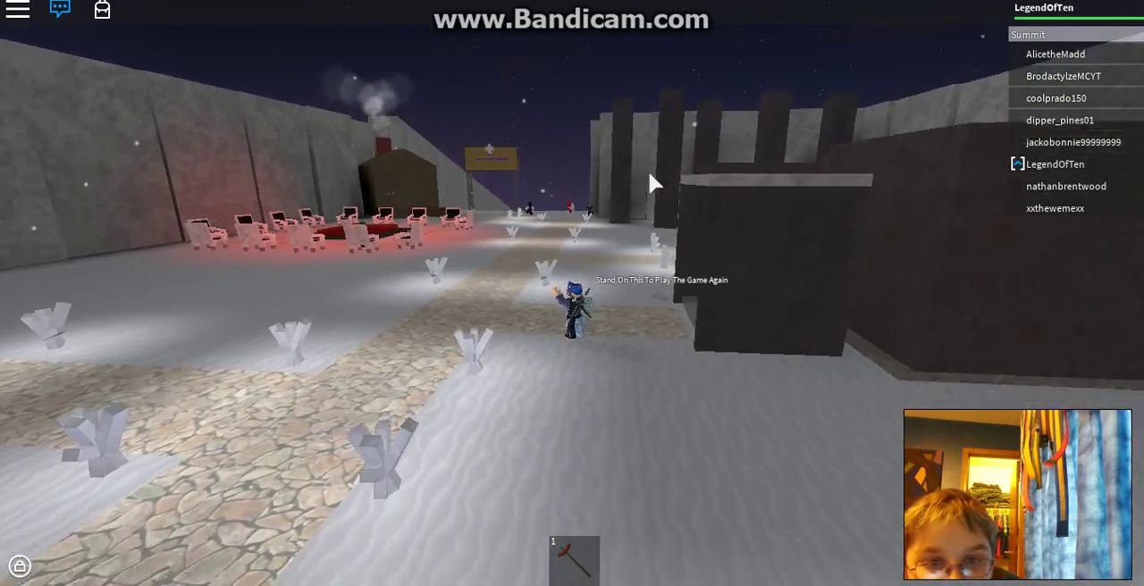
key(s)
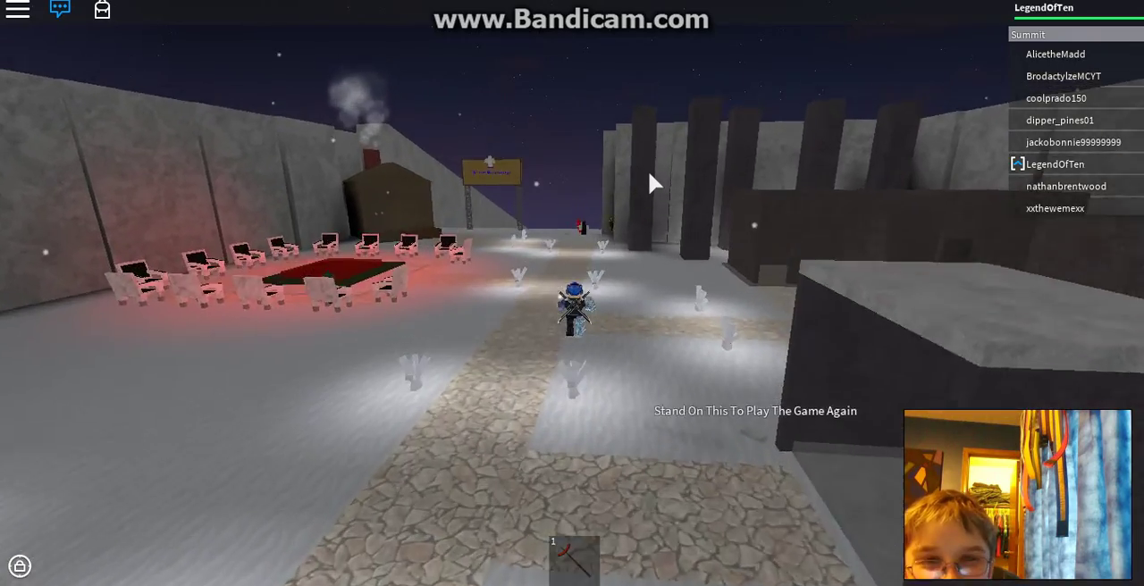
Equip the red staff and look down over the hub from above
key(1)
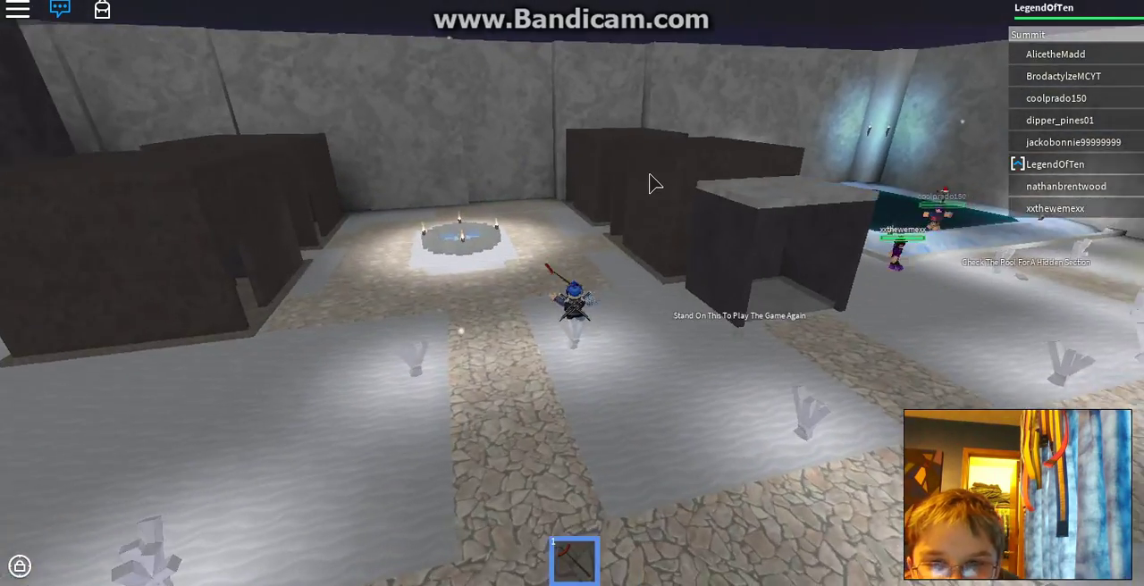
key(Right)
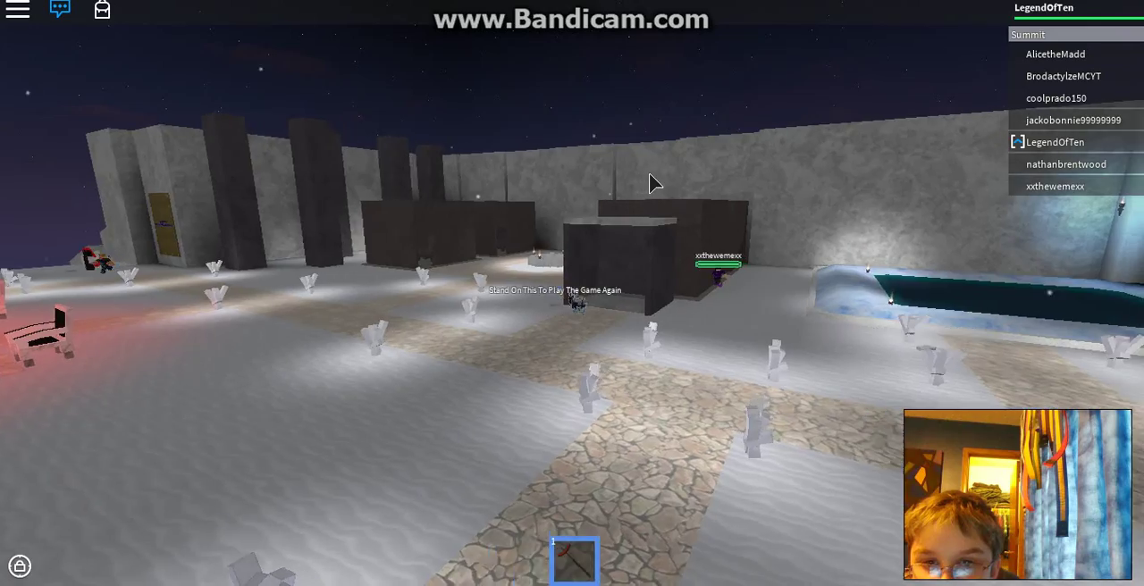
drag(654, 183, 621, 361)
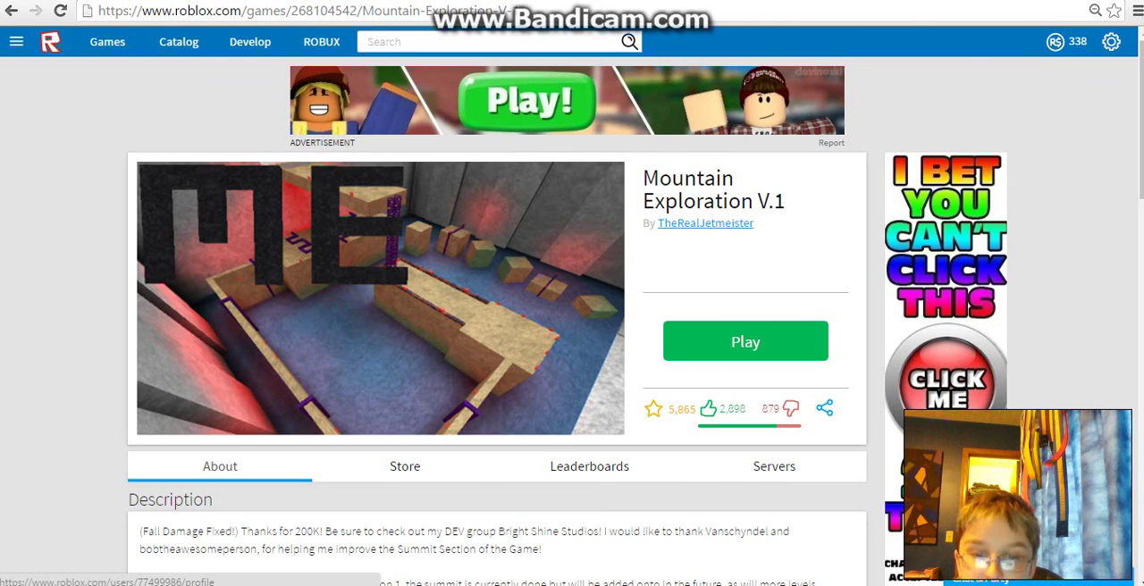
scroll(497, 312, down, 5)
scroll(497, 312, down, 3)
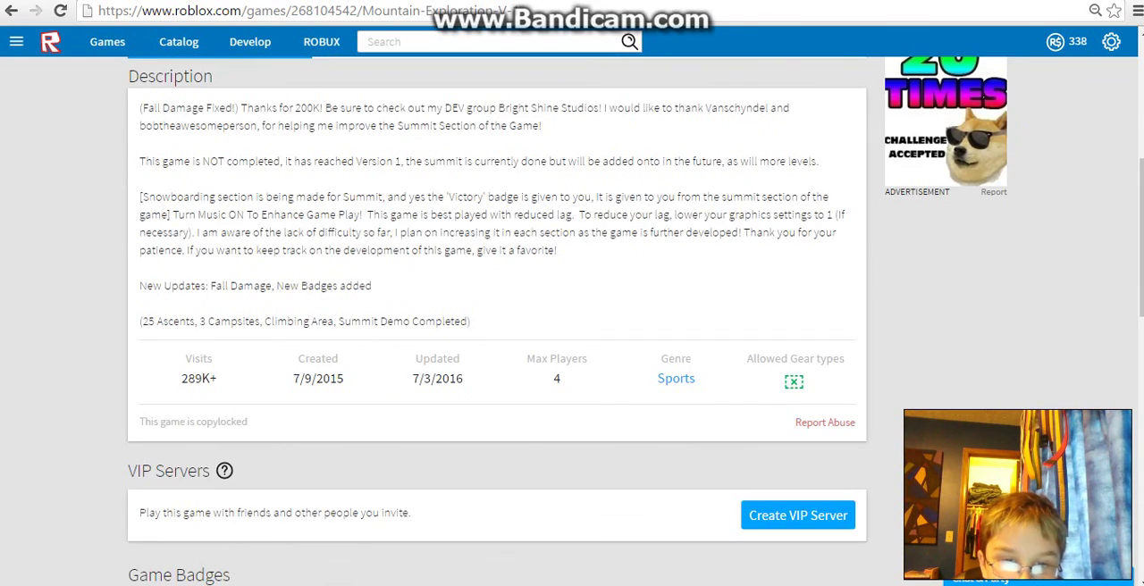
scroll(497, 313, down, 2)
scroll(496, 313, down, 5)
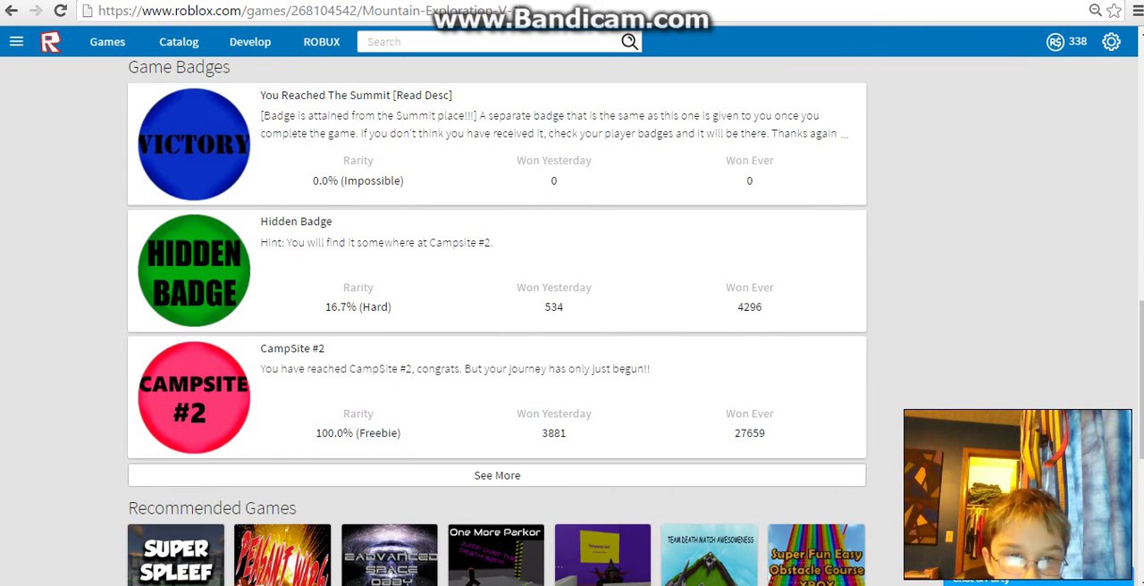